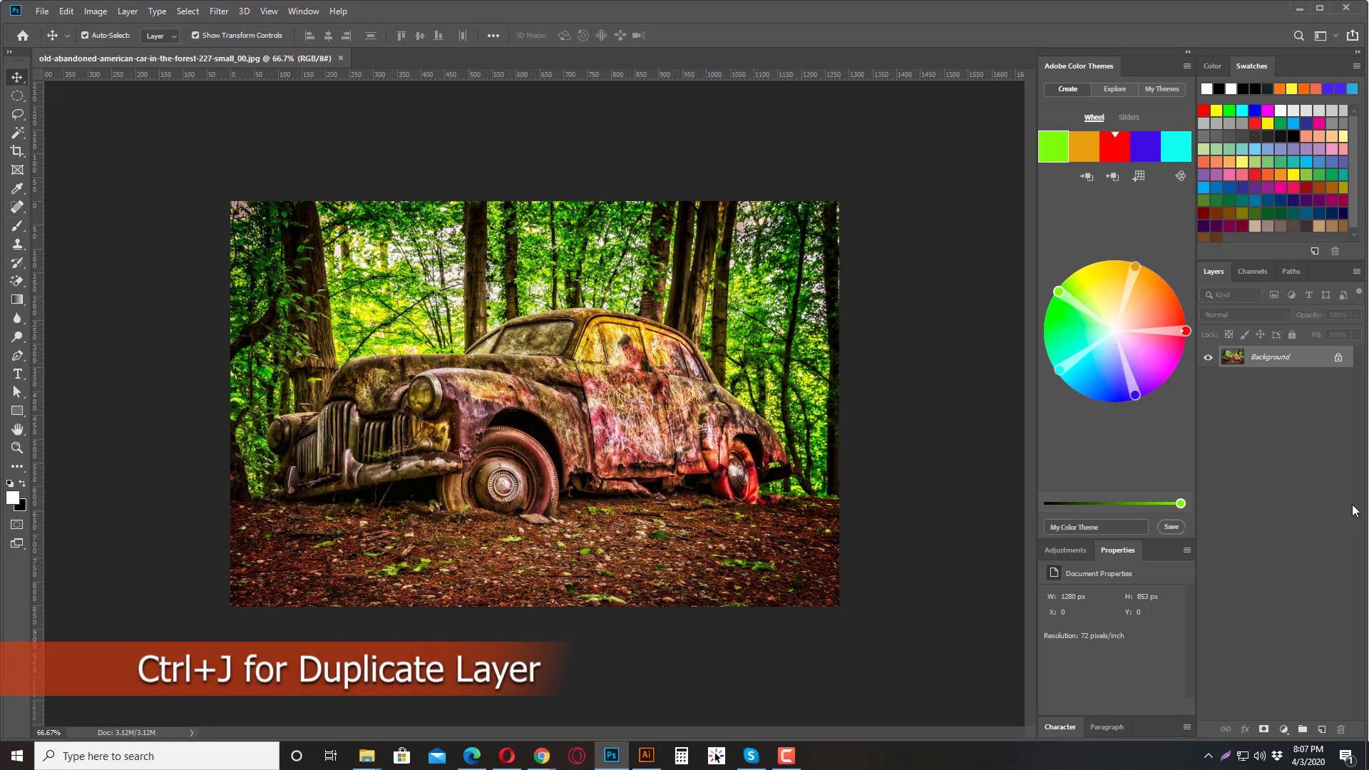
Duplicate the Background layer of the car photo and make the copy the active layer
key("ctrl")
key("ctrl+j")
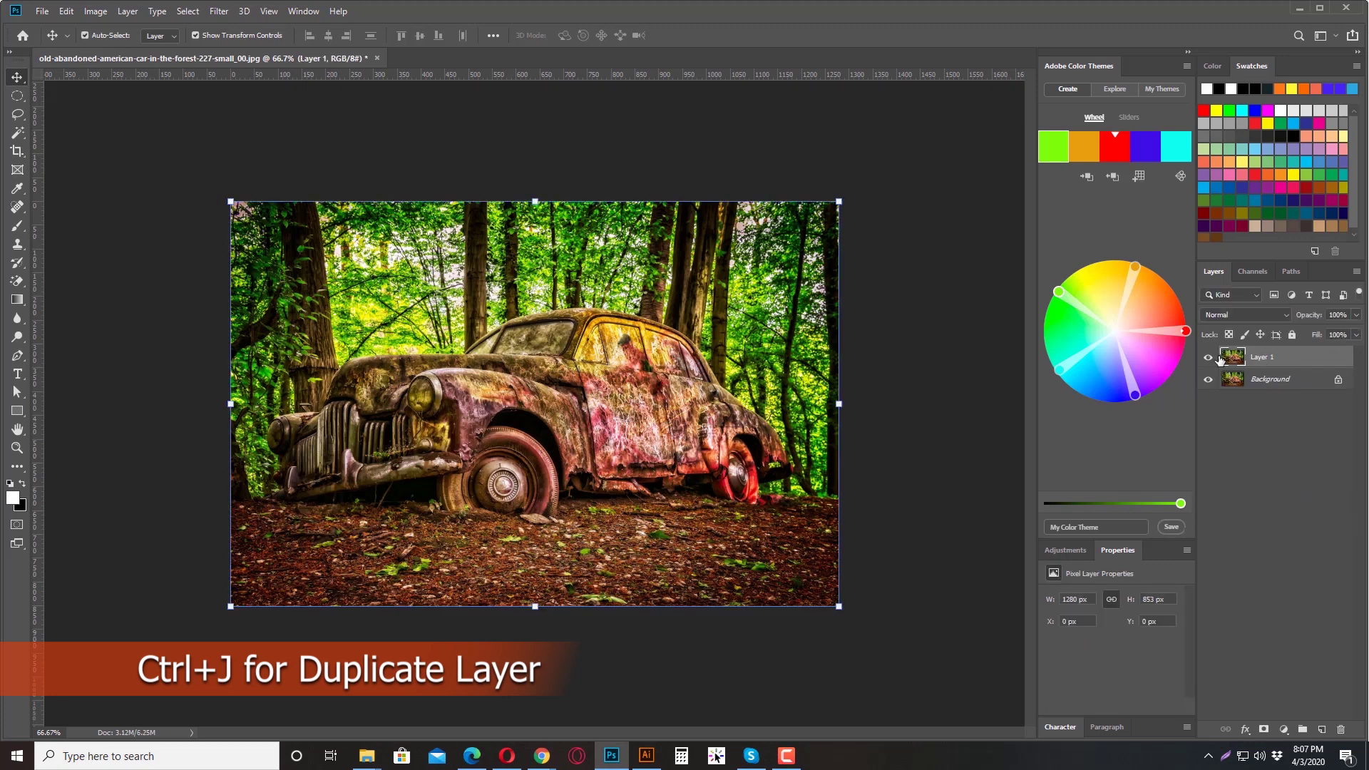
left_click(1256, 360, "ctrl")
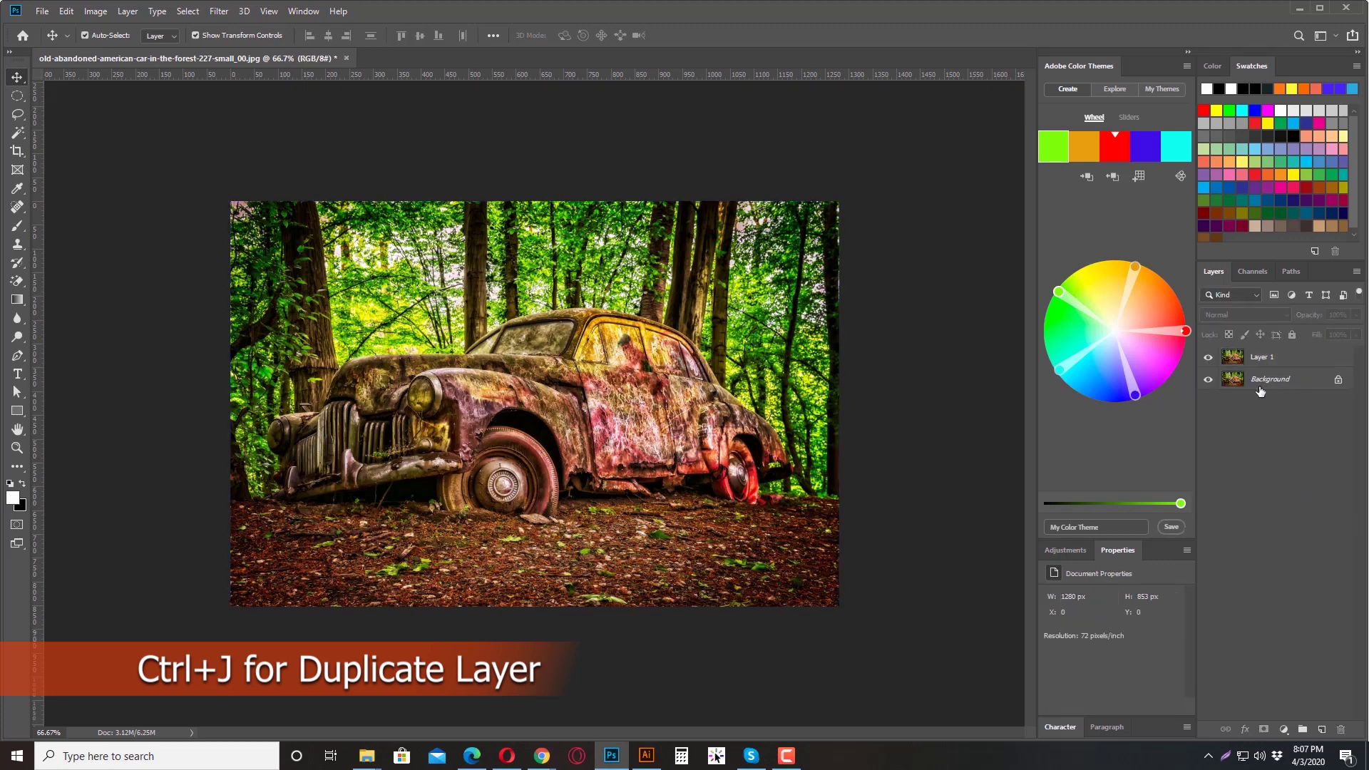
left_click(1256, 360)
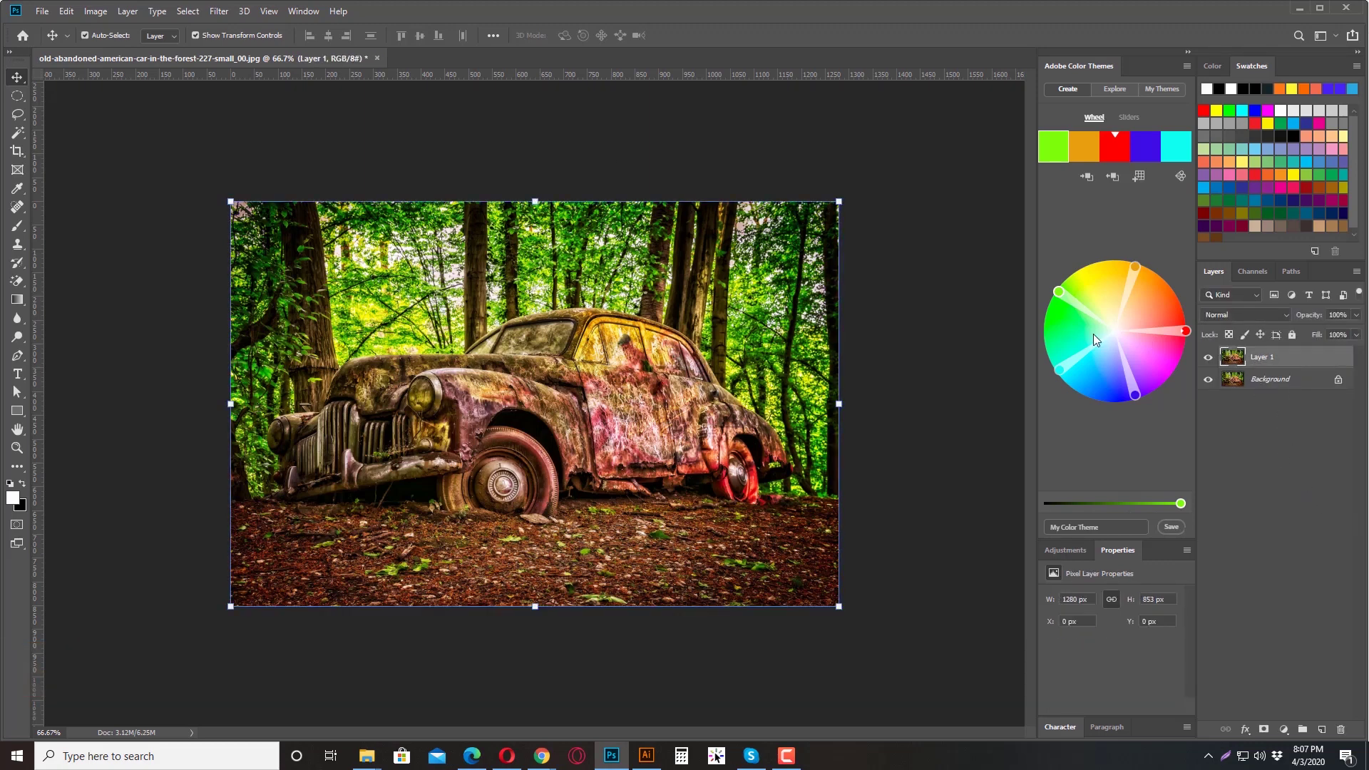
Start the Camera Raw filter on Layer 1 and set Temperature to -100 and Exposure to -5.00
left_click(218, 11)
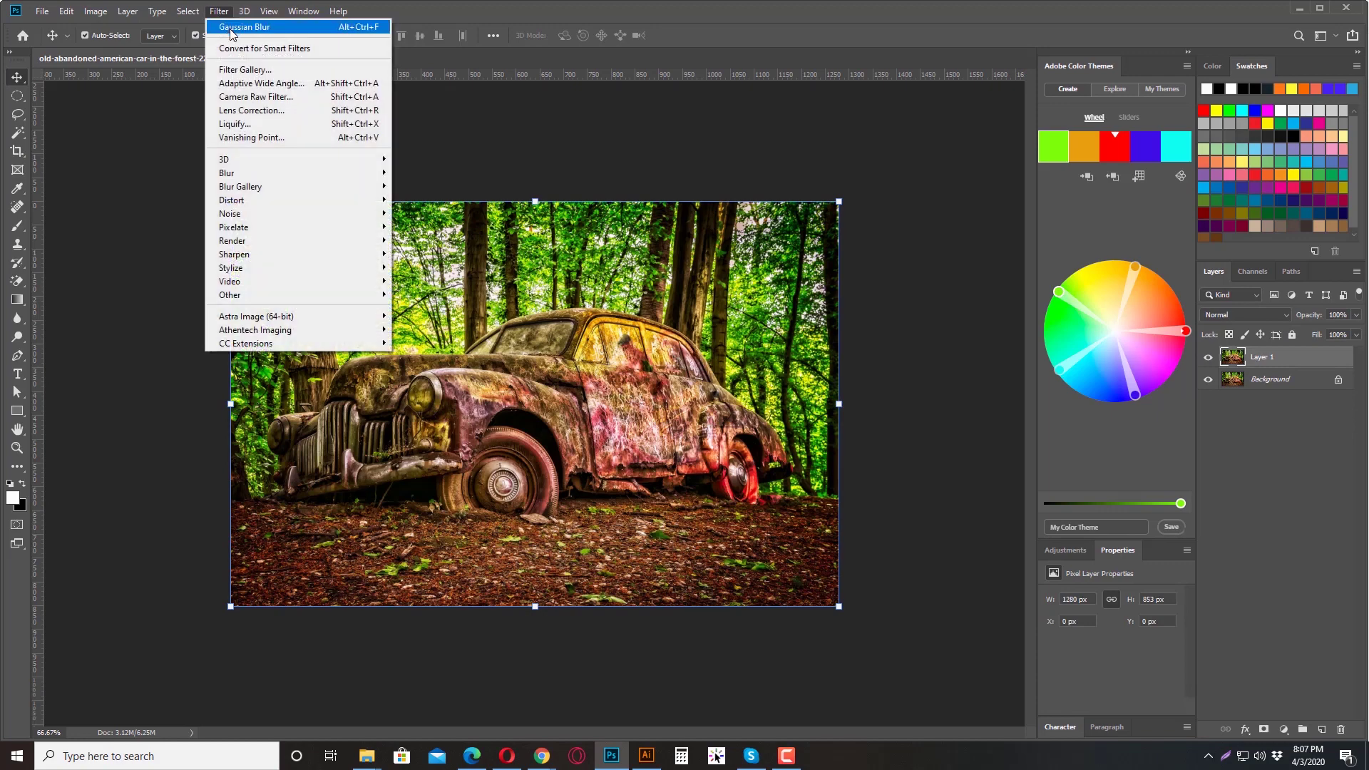
left_click(251, 99)
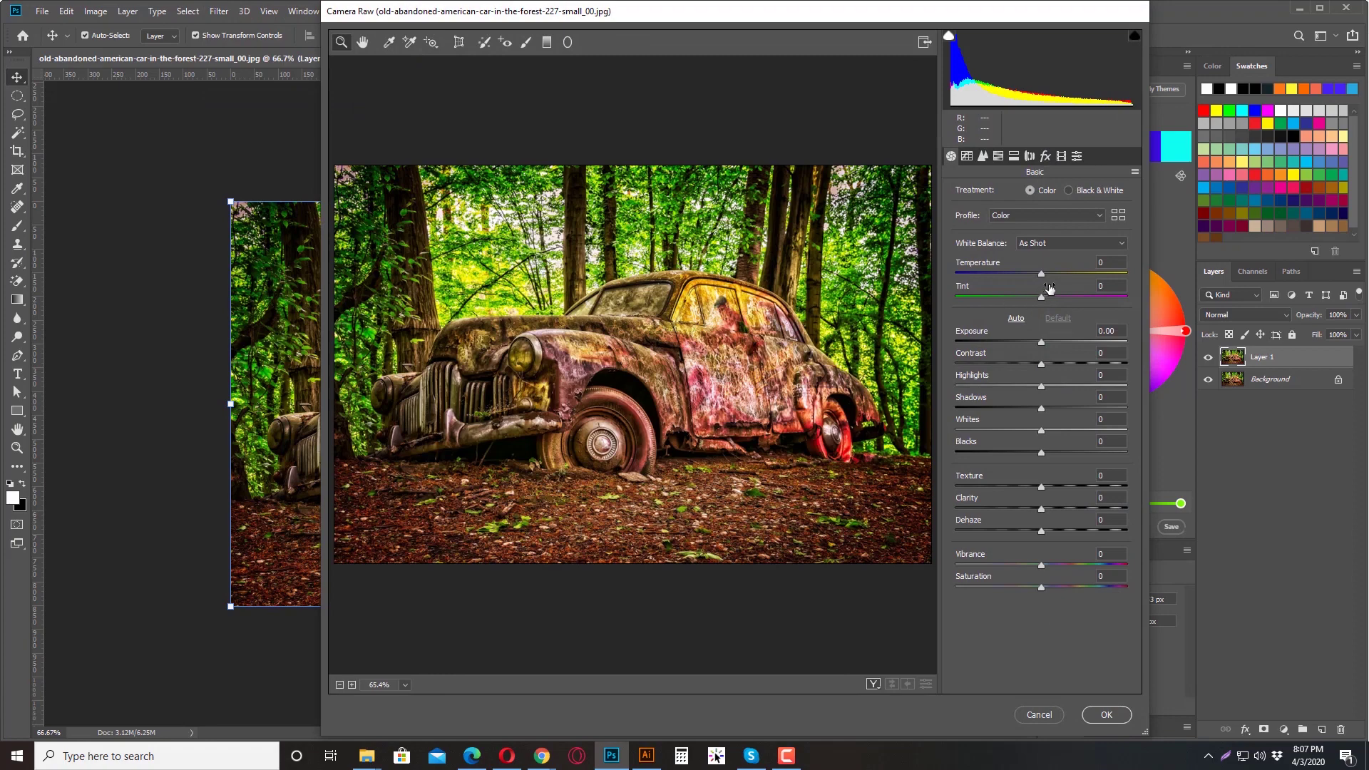
left_click_drag(1042, 277, 948, 278)
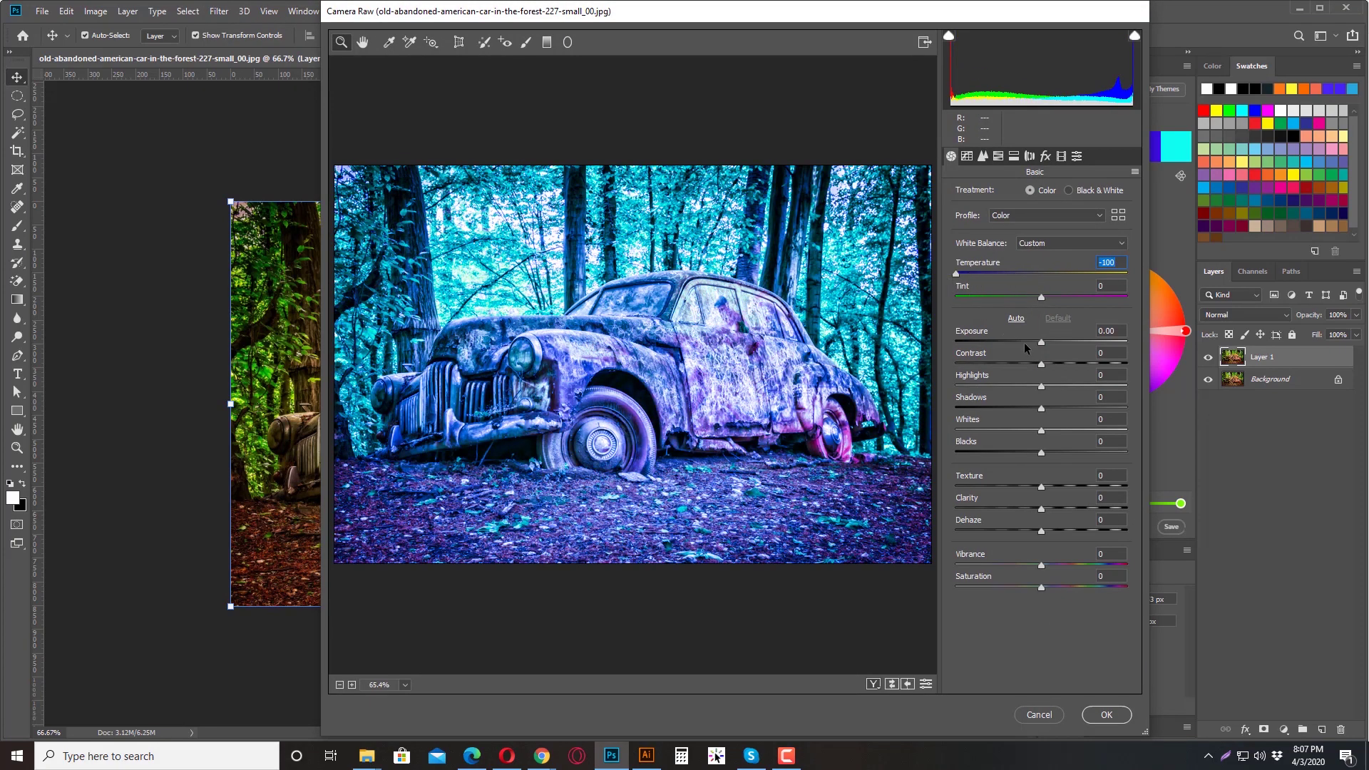
left_click_drag(1041, 342, 936, 344)
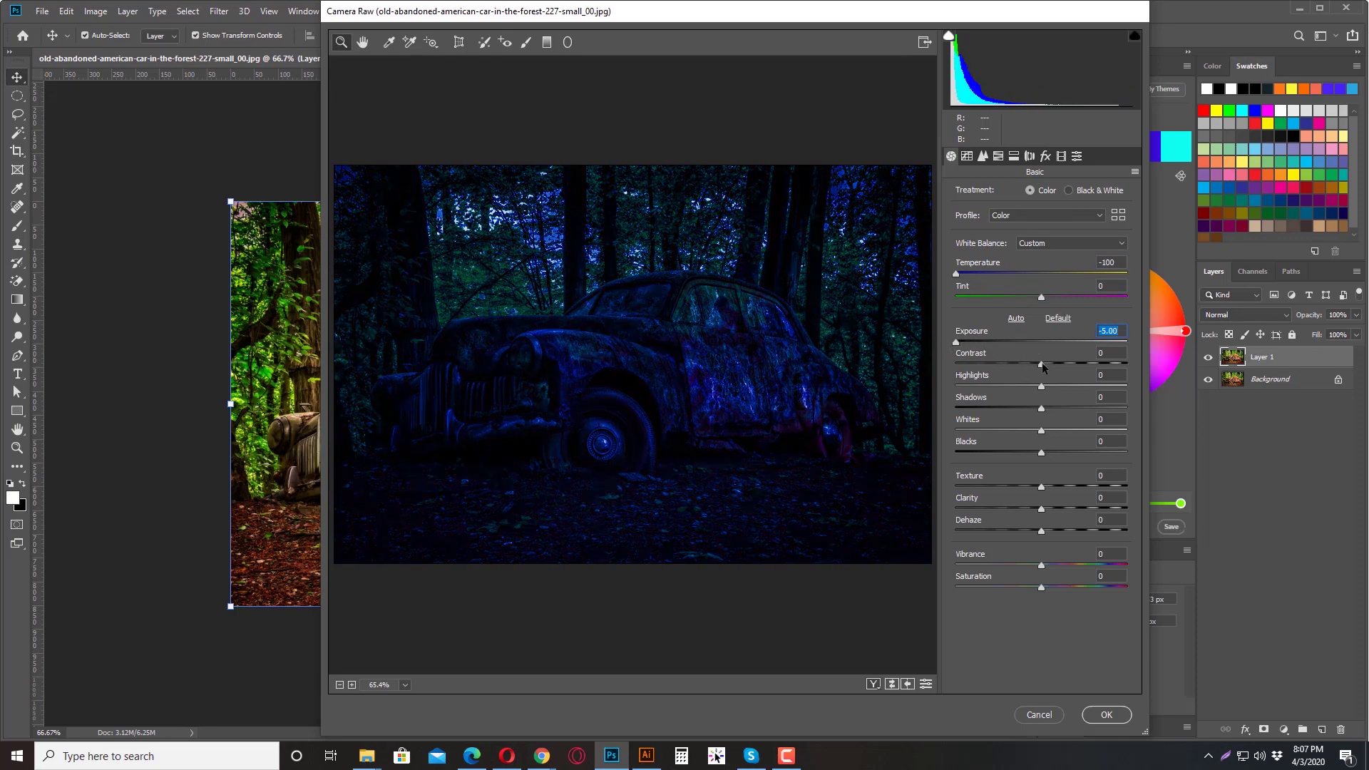
Set Contrast to +75 and Highlights to -100, and apply the Camera Raw filter to the dark blue night layer
left_click_drag(1041, 364, 1111, 372)
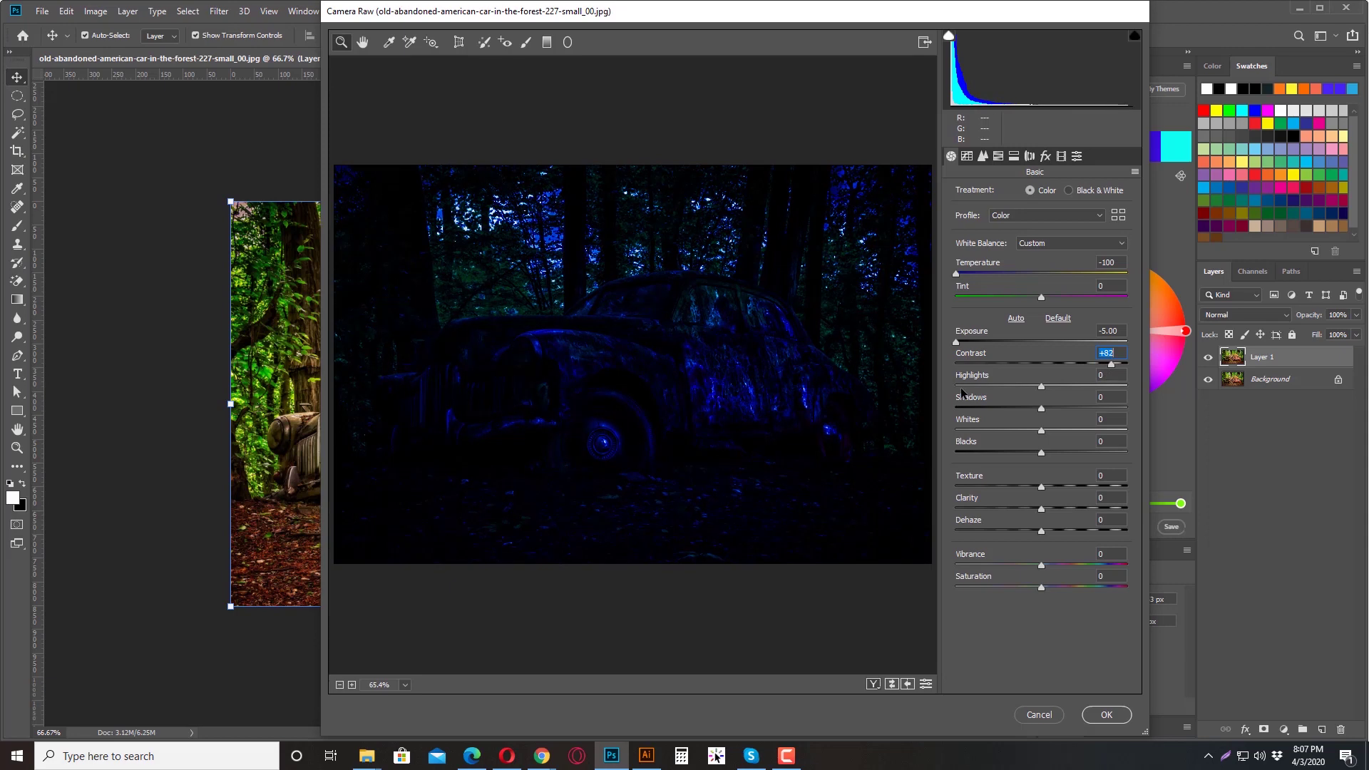
mouse_move(962, 388)
left_mouse_down()
mouse_move(912, 398)
mouse_move(982, 402)
mouse_move(963, 403)
left_mouse_up()
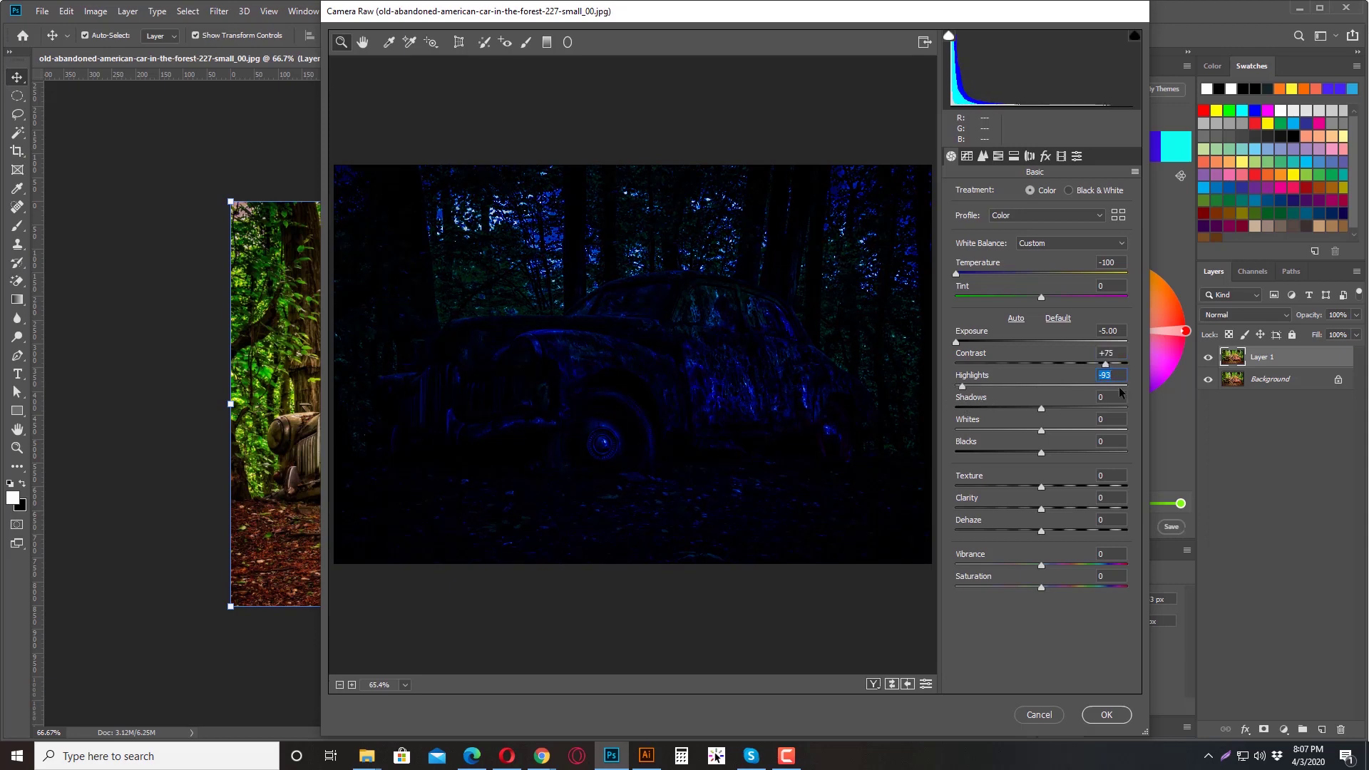
type("100")
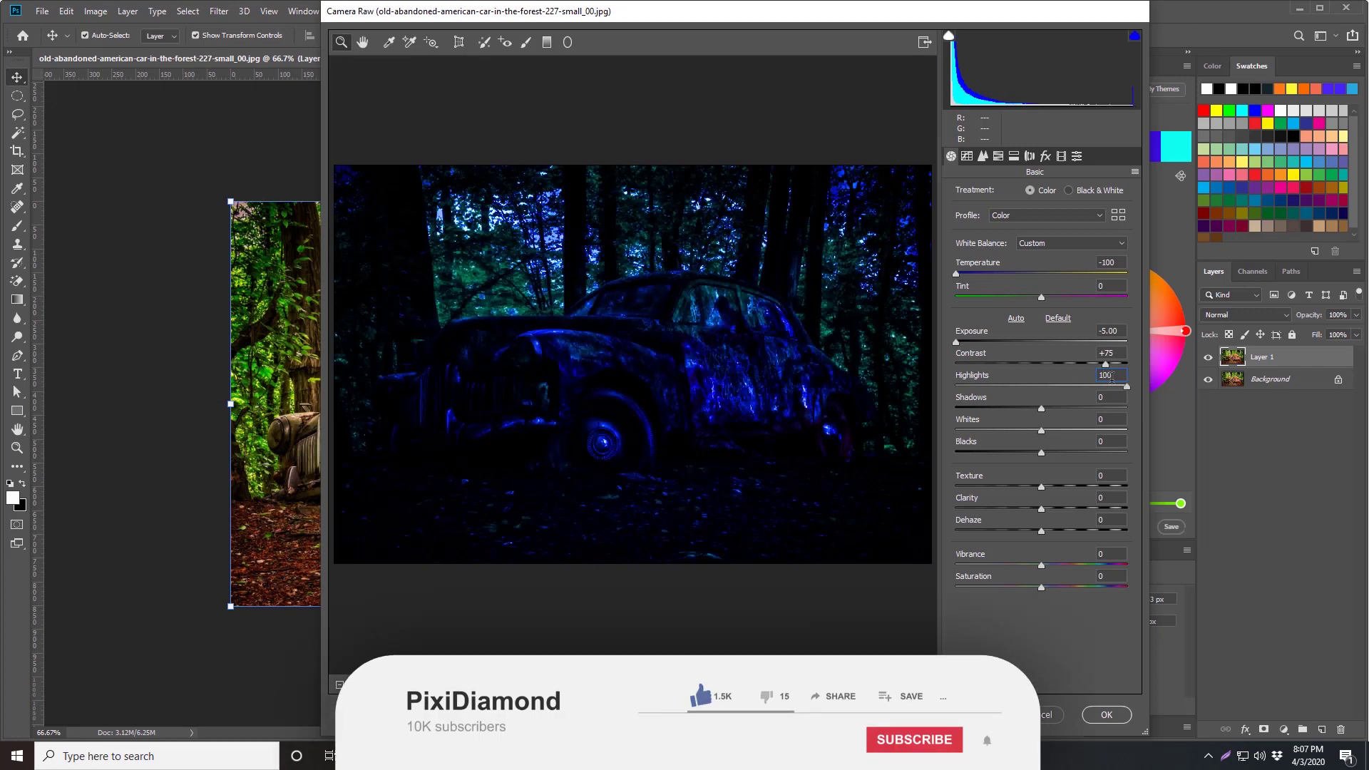
key("Home")
type("-")
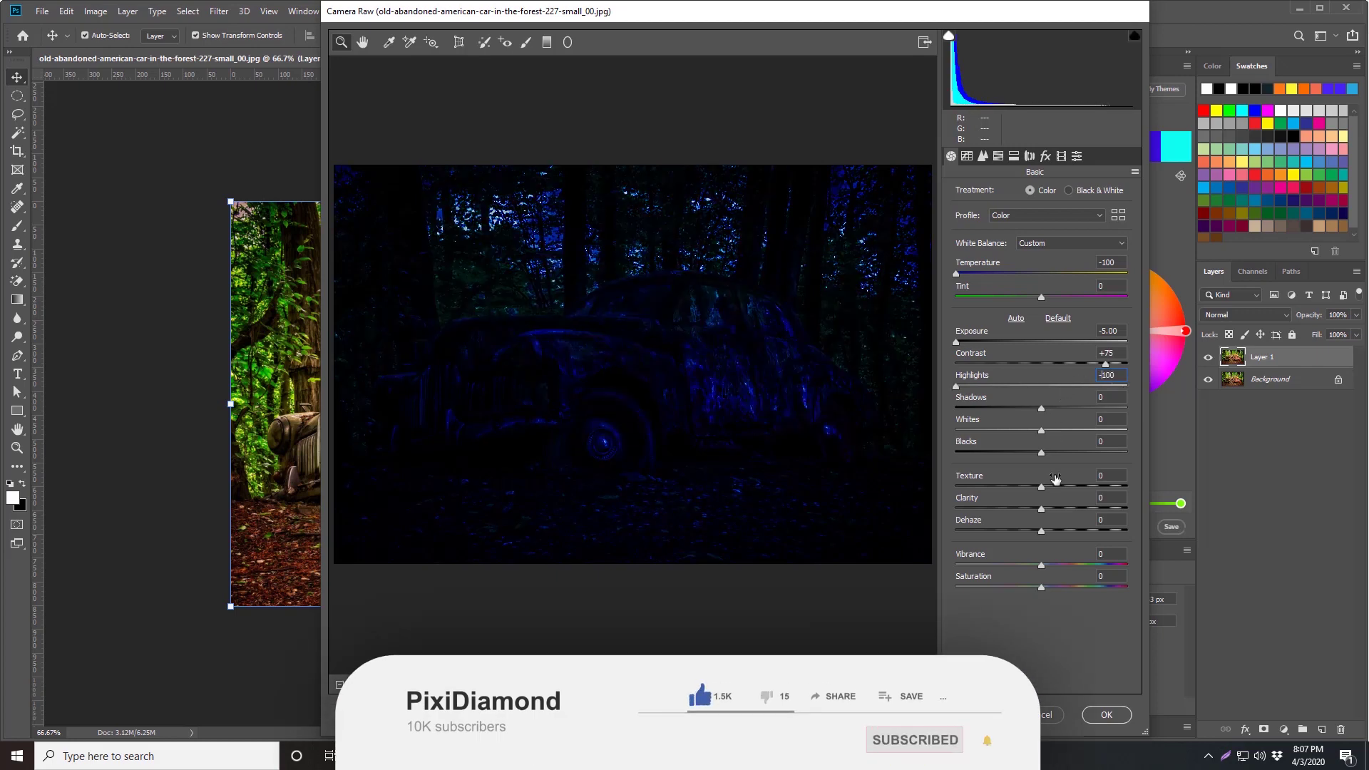
key("Return")
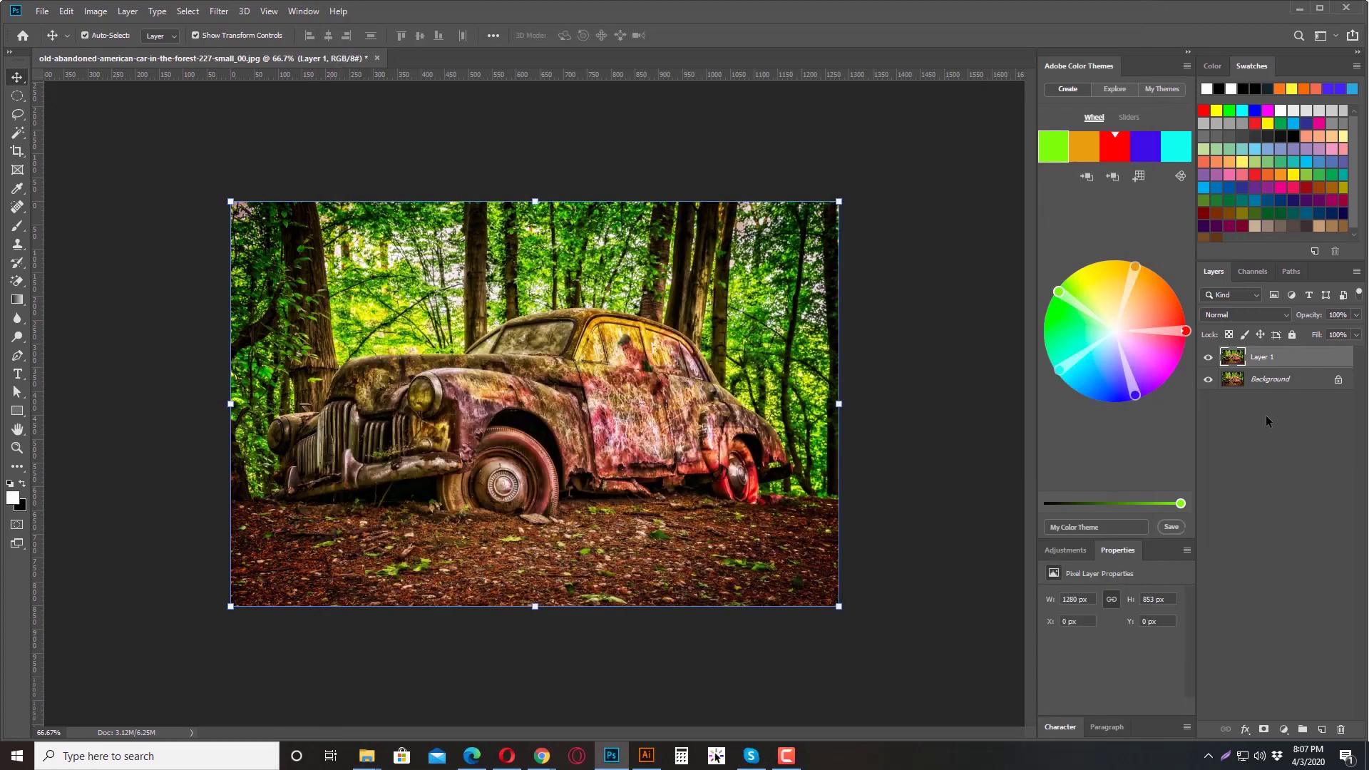
Duplicate the original Background layer again and move the copy above the darkened Layer 1
left_click(1267, 415)
left_click(1263, 378)
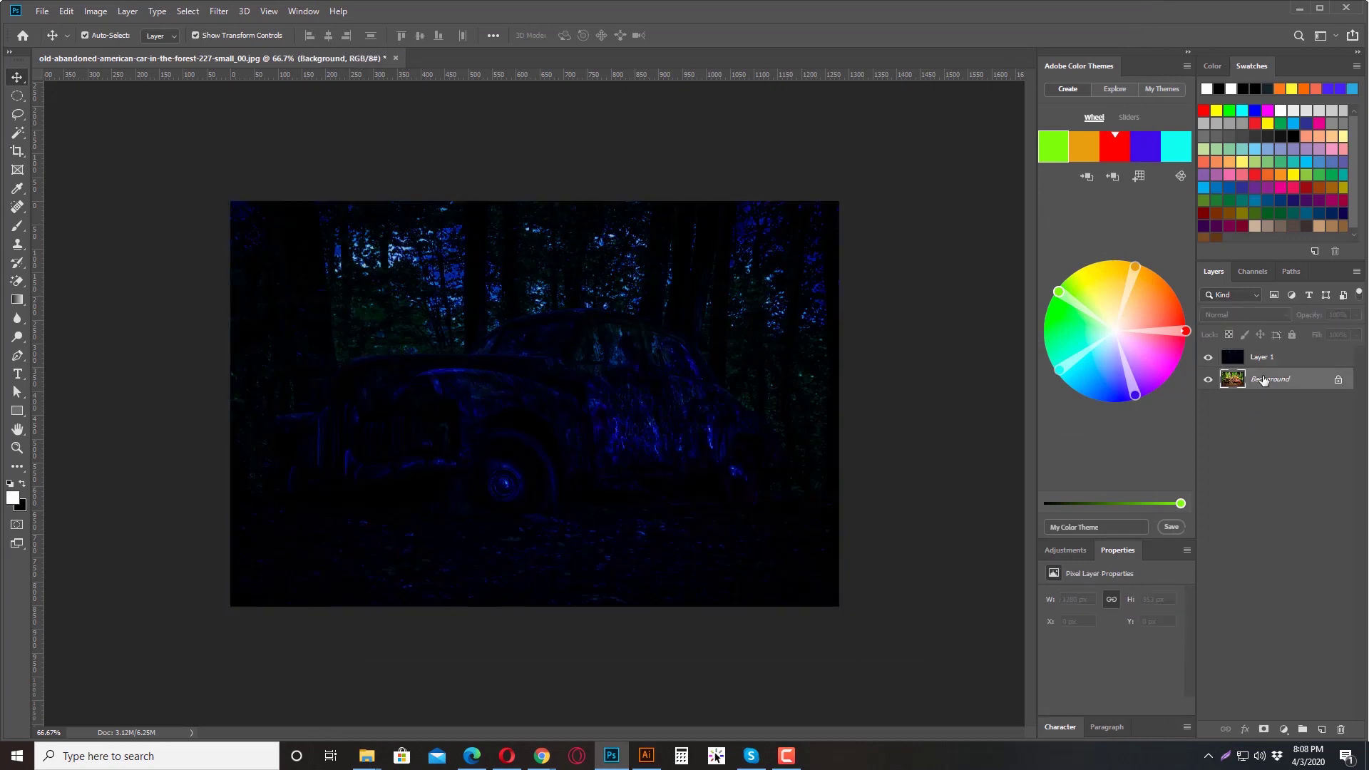
left_click_drag(1274, 391, 1320, 731)
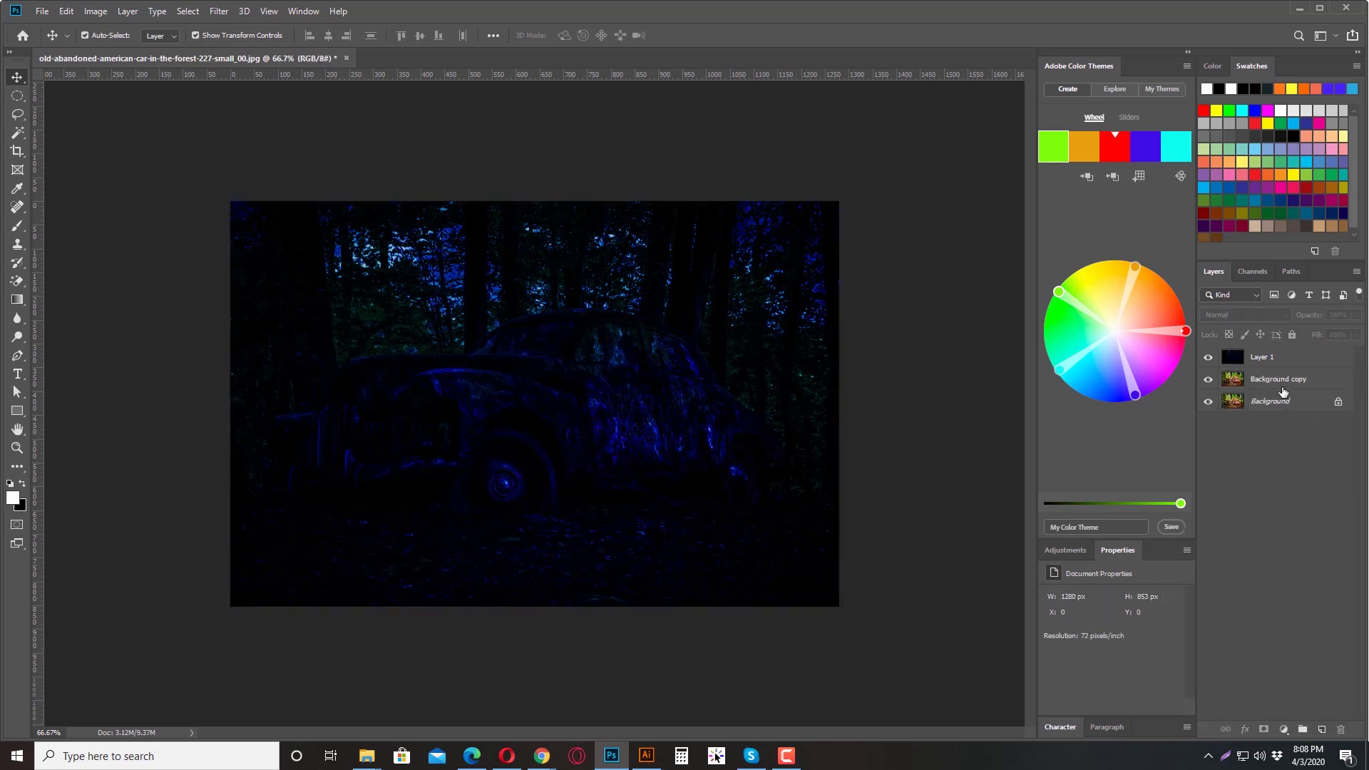
left_click_drag(1284, 390, 1277, 357)
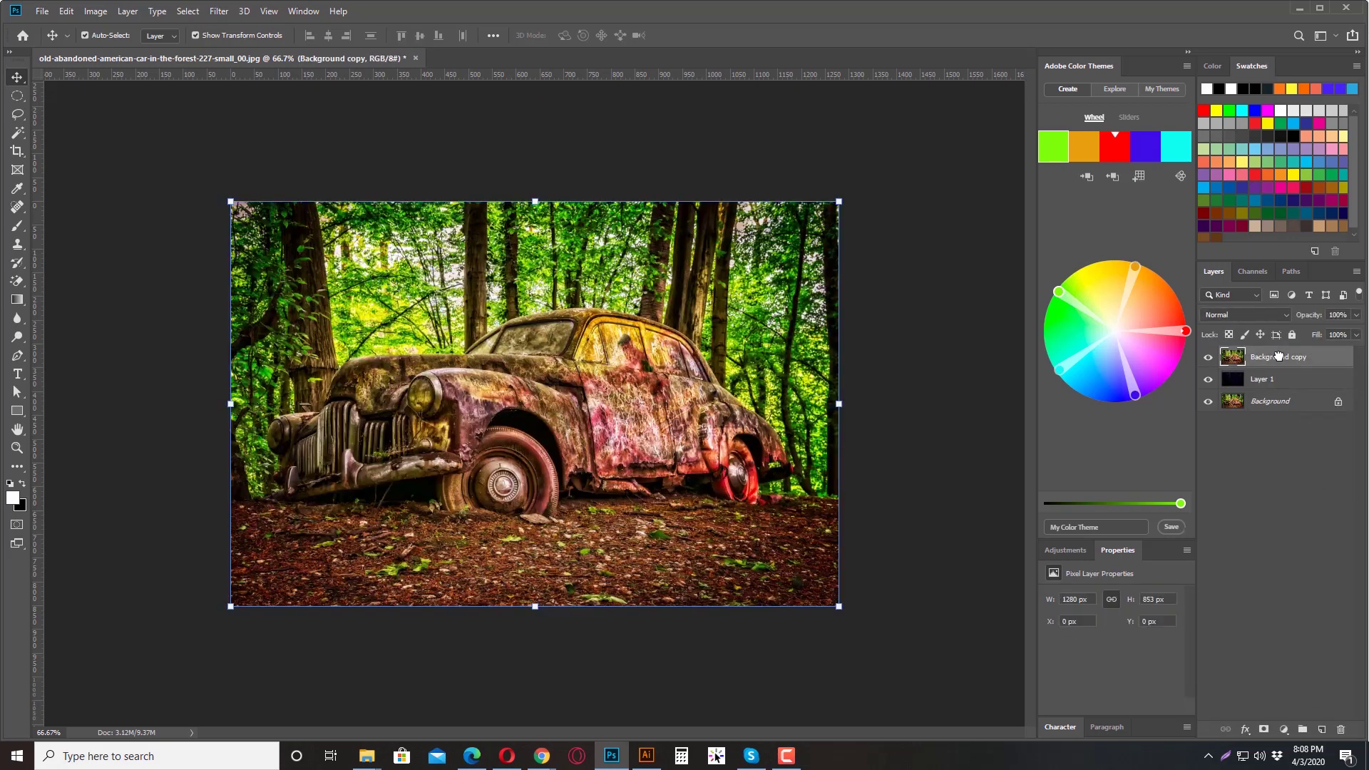
Start the Camera Raw filter on Background copy and set Temperature to +50, Exposure to +1.05 and Highlights to +16
left_click(219, 11)
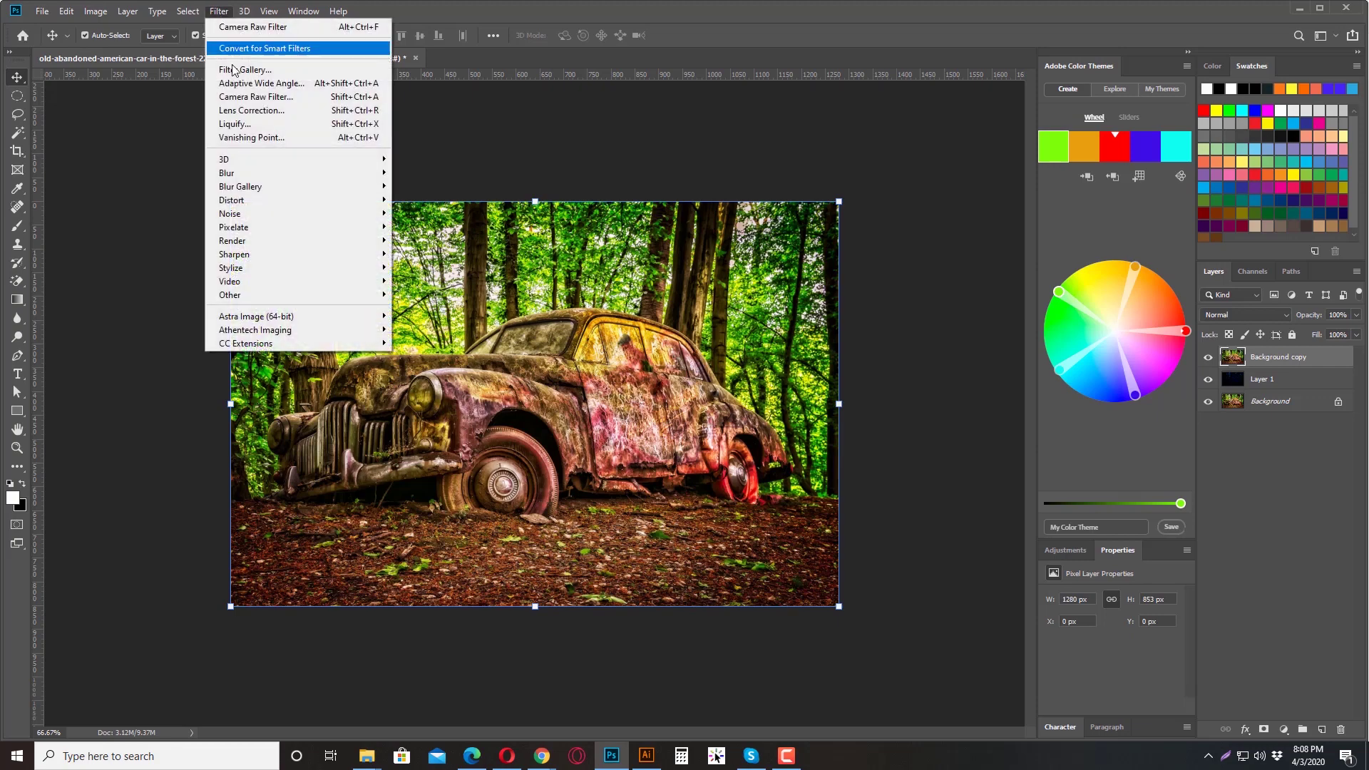
left_click(298, 98)
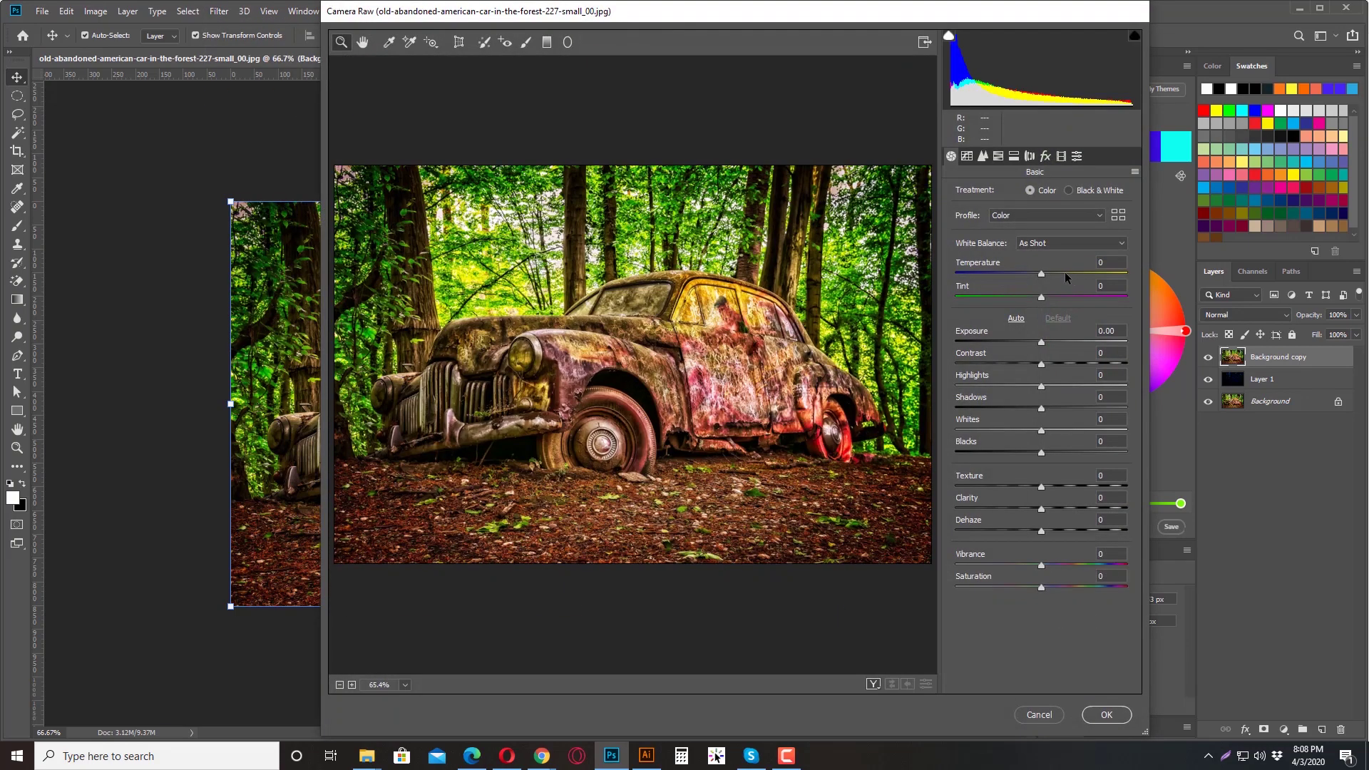
left_click_drag(1045, 272, 1078, 272)
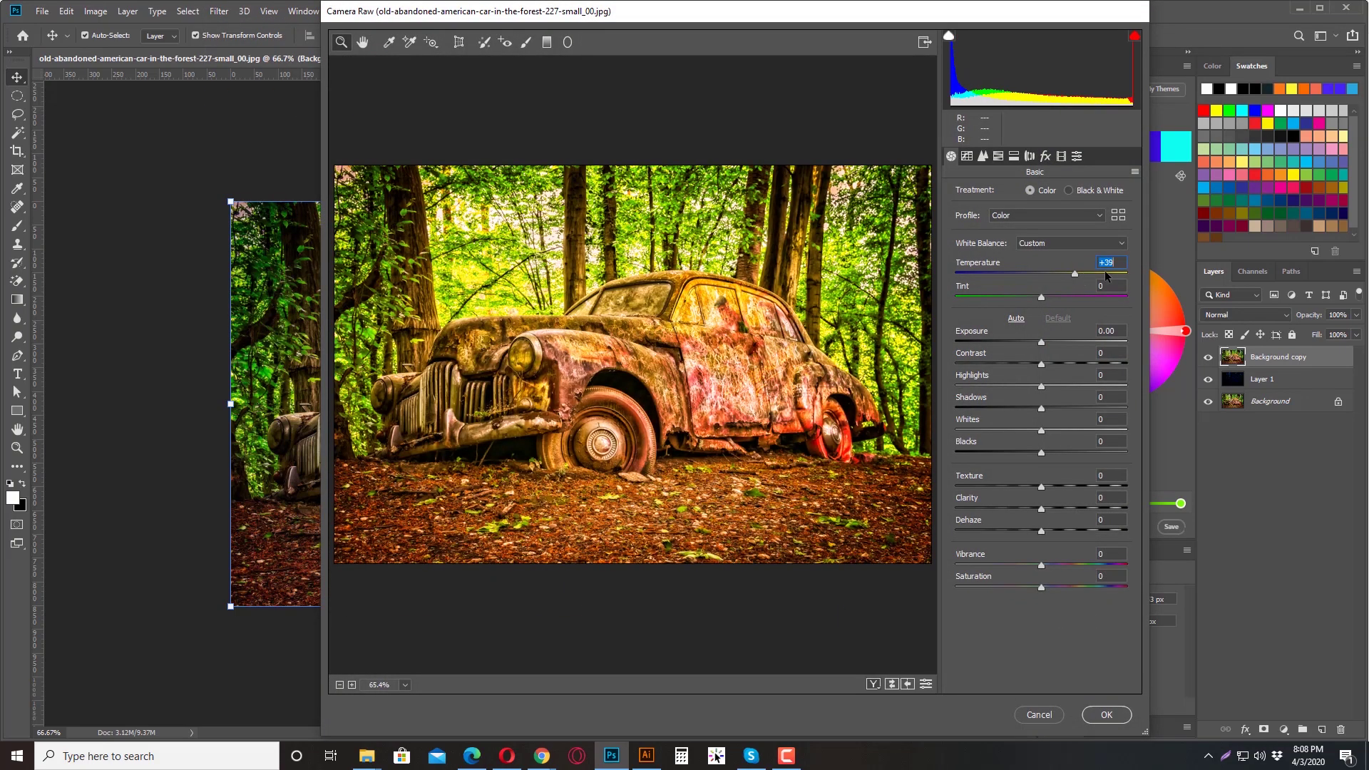
type("+50")
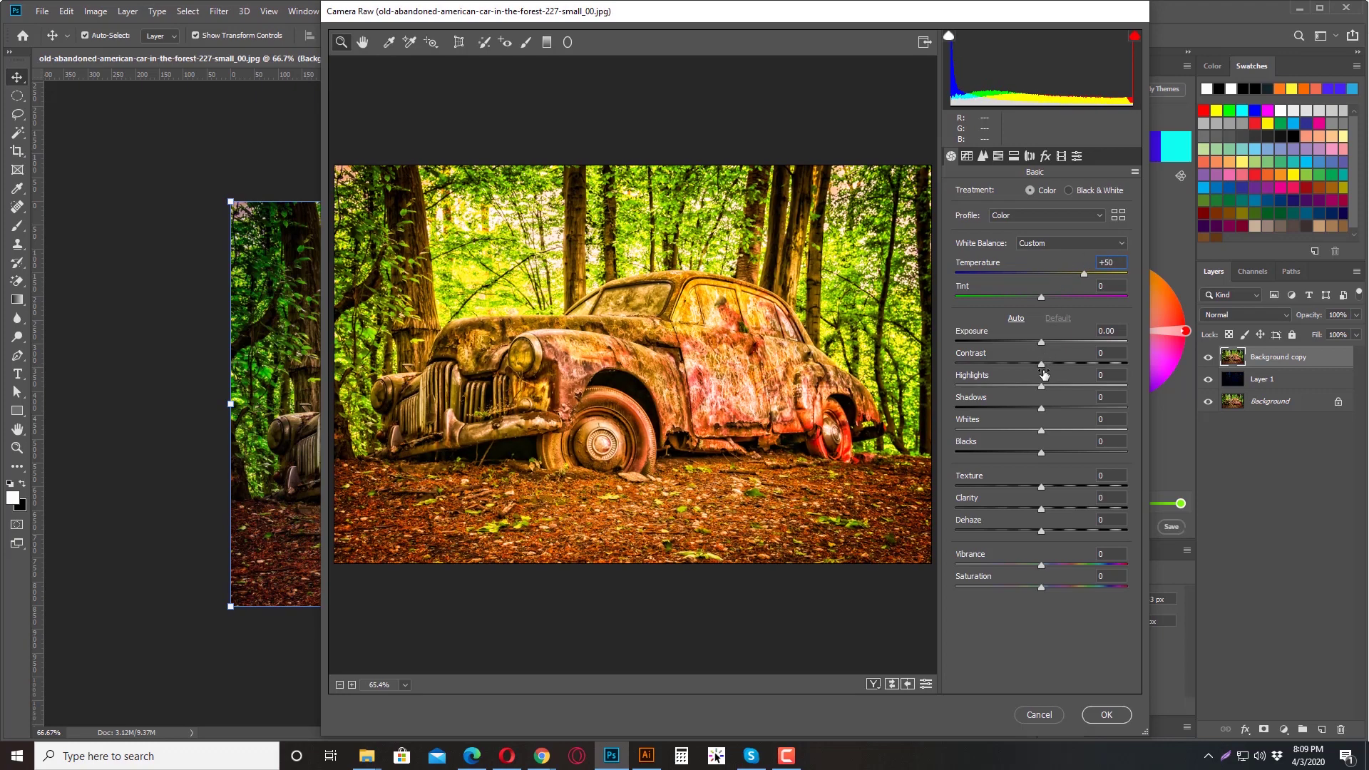
left_click_drag(1043, 371, 1060, 343)
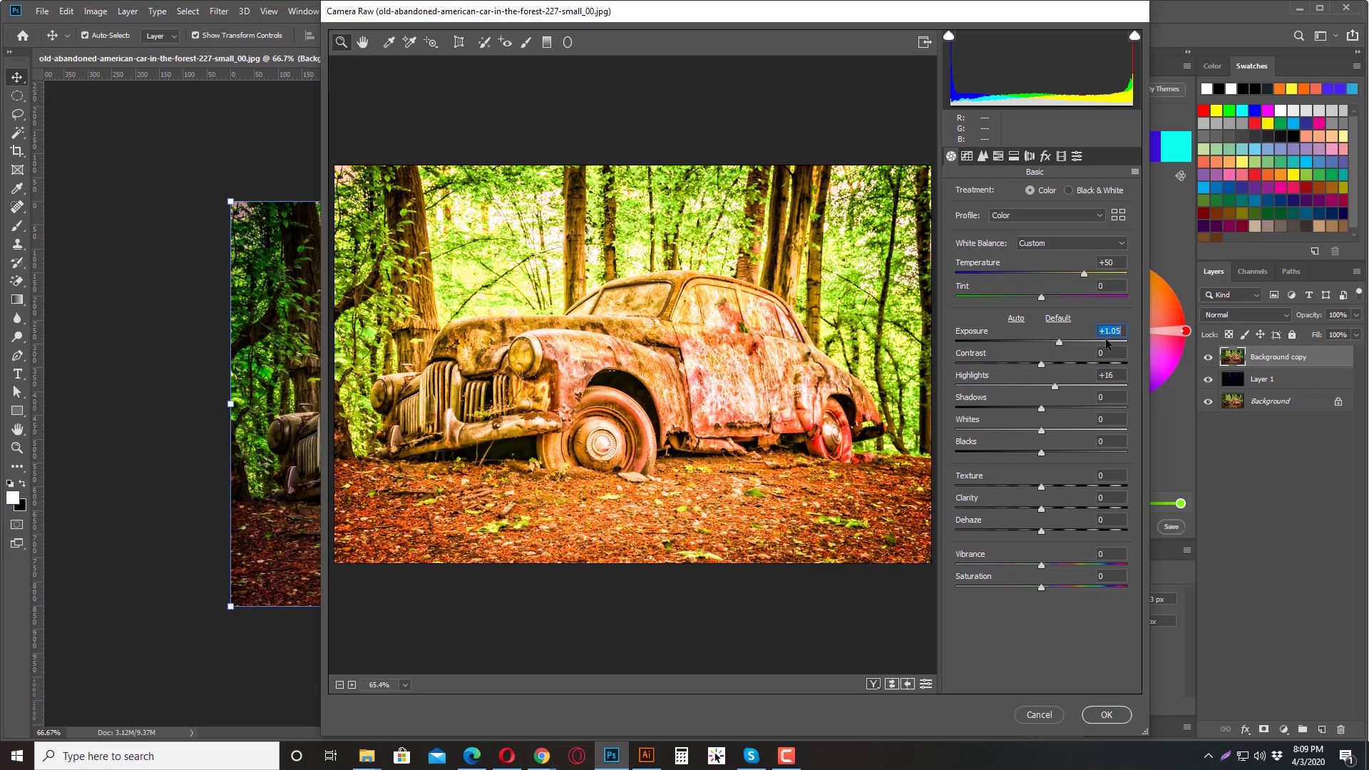
Shift the Oranges and Yellows hues in the HSL adjustments and apply the Camera Raw filter
left_click(999, 157)
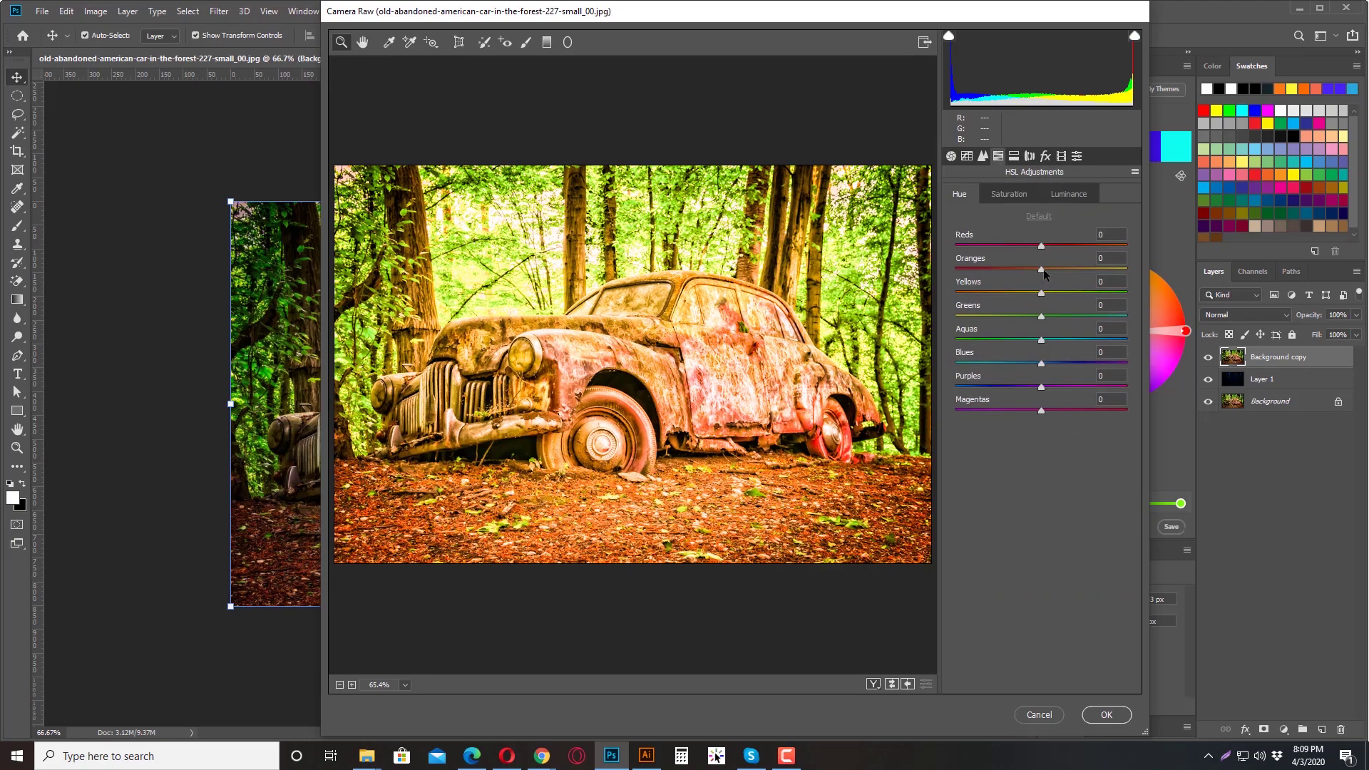
left_click_drag(1044, 272, 1019, 296)
left_click(1105, 713)
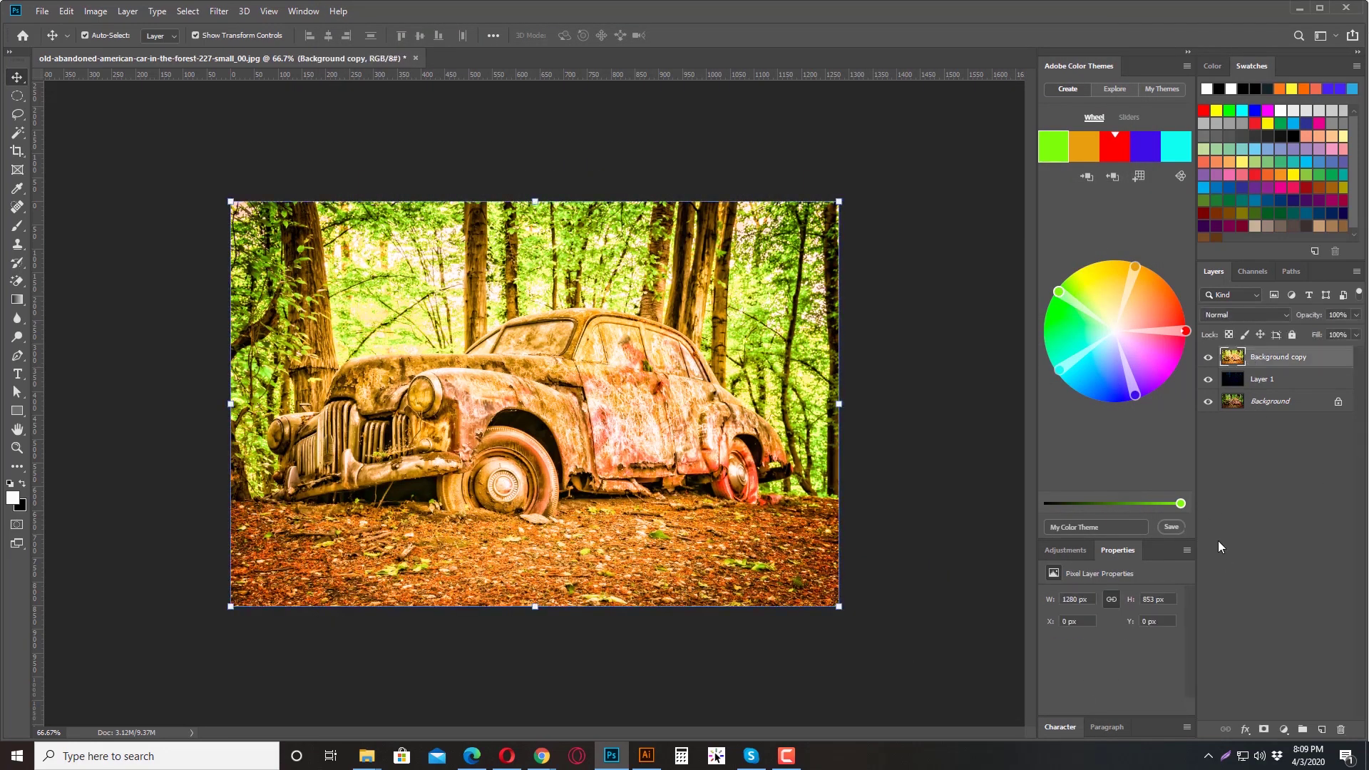
Add a black layer mask to Background copy and prepare the Brush tool with 15% opacity for painting on it
left_click(1264, 732, "alt")
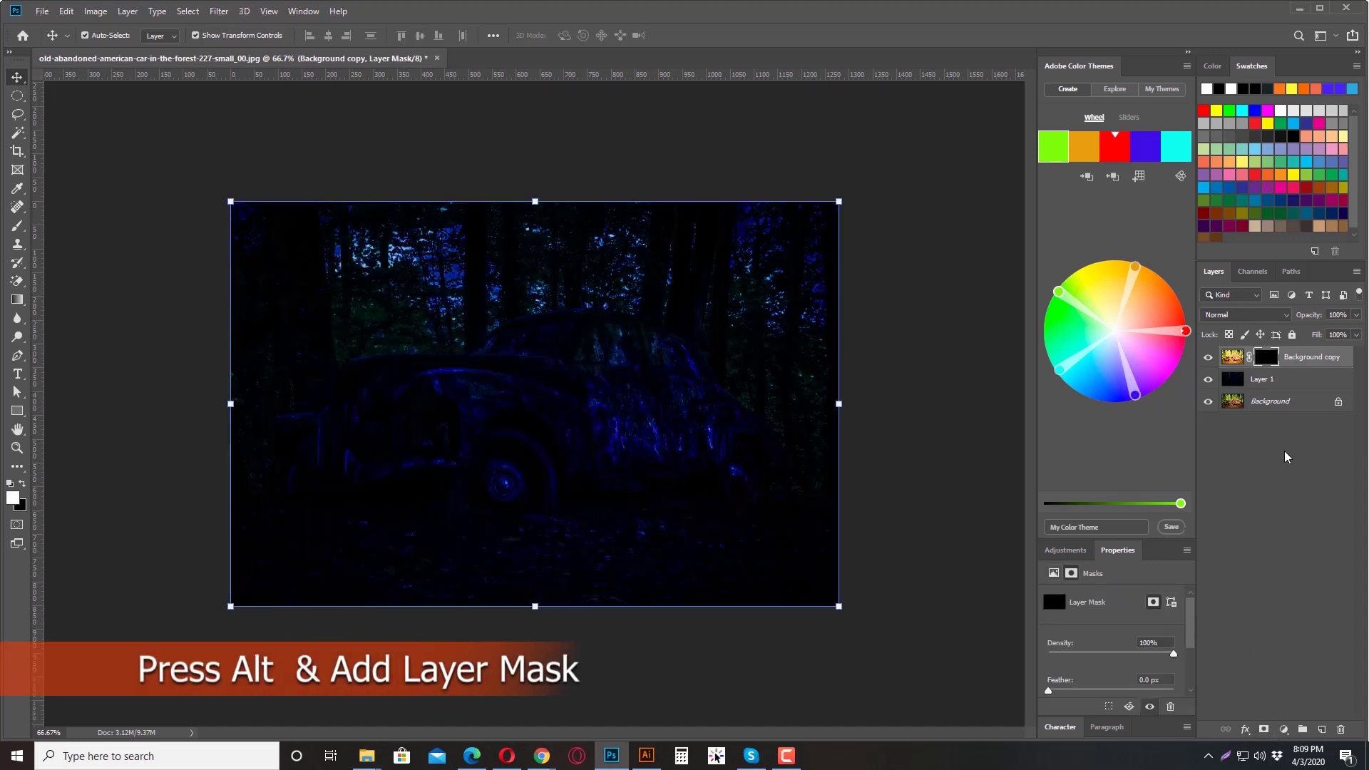
left_click(1267, 361)
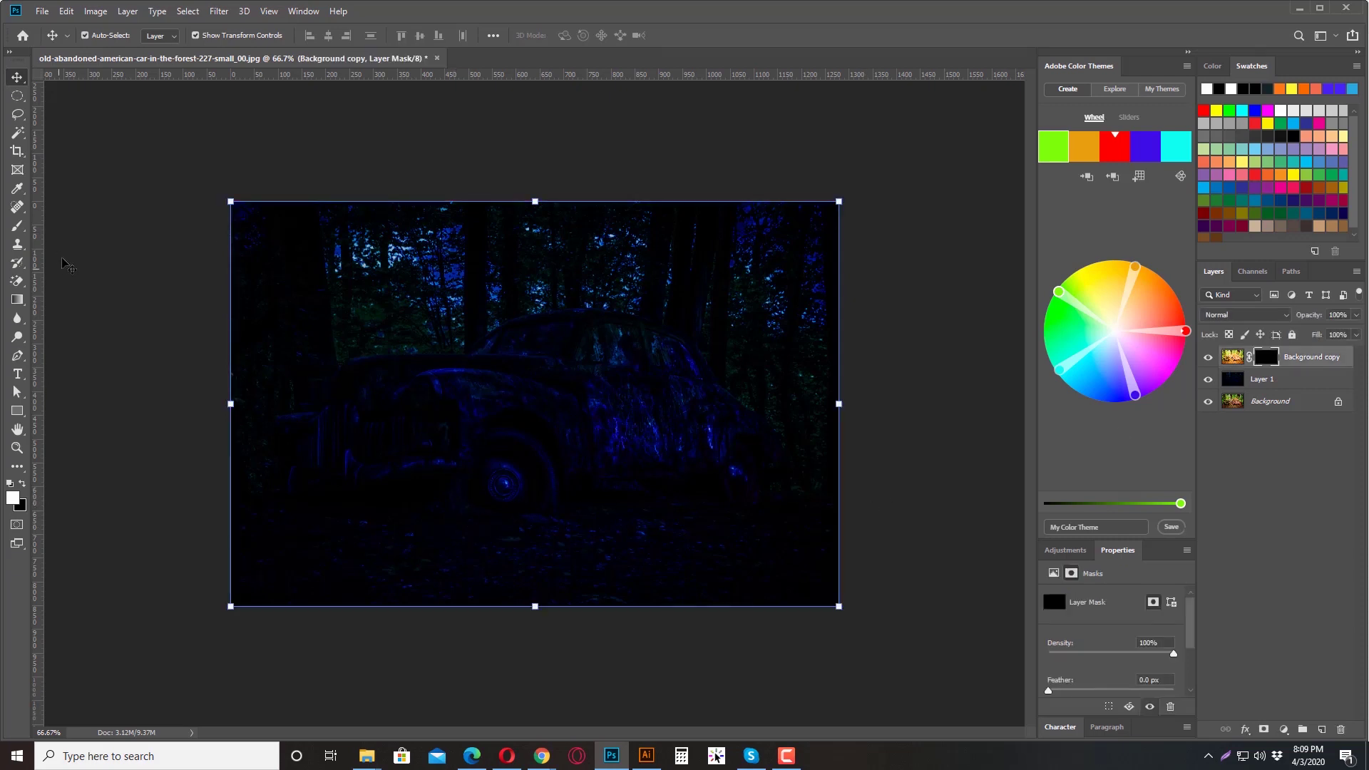
left_click(18, 227)
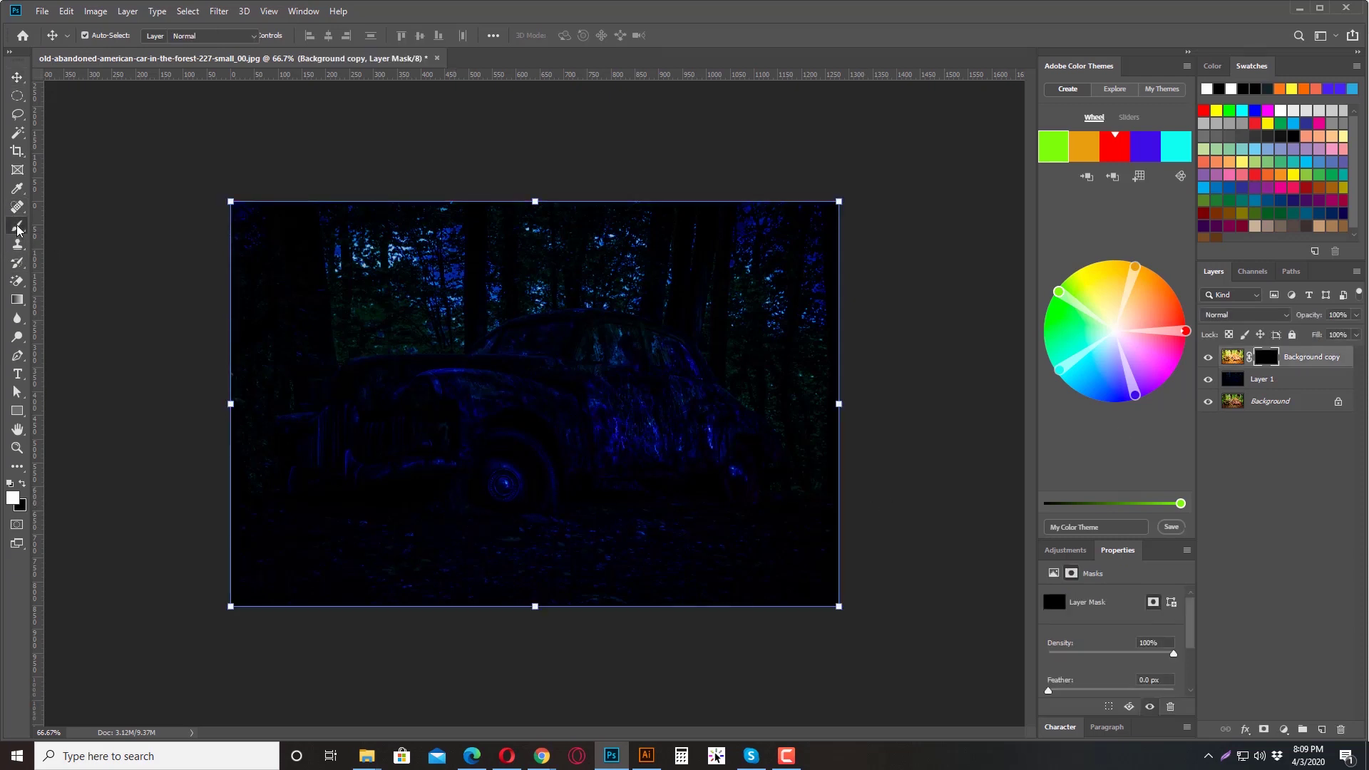
left_click(330, 36)
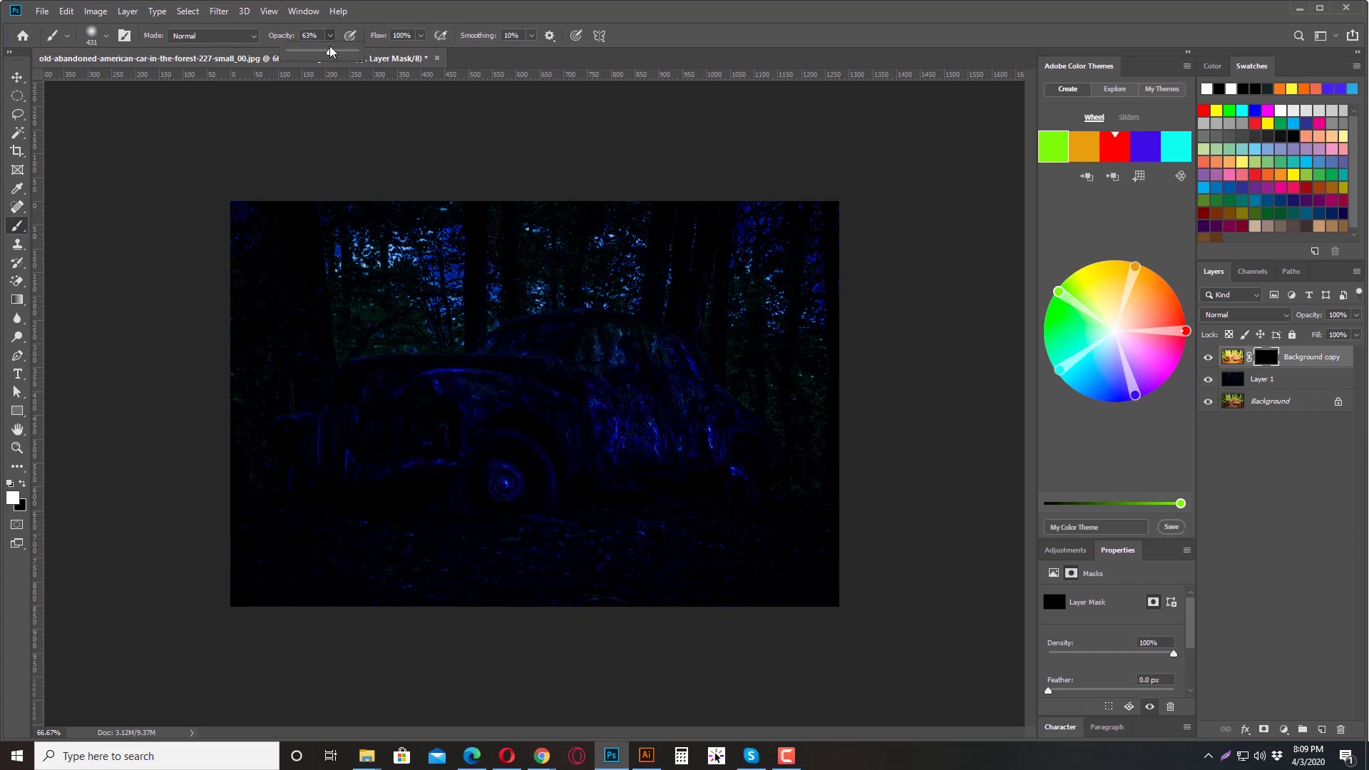
left_click(312, 35)
type("15")
key("Return")
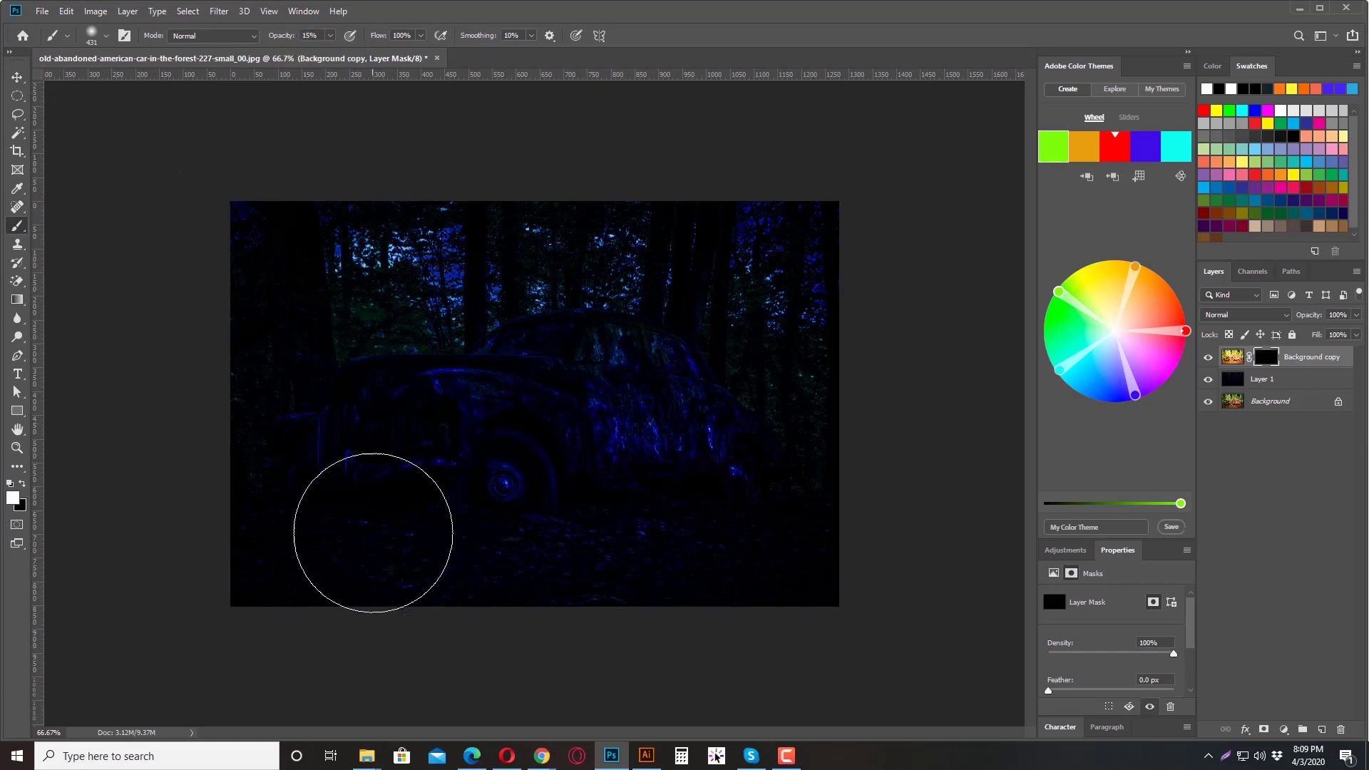
Set the brush size to about 401 px and paint white on the mask over the ground and the car's front
left_click_drag(316, 310, 340, 321)
right_click(341, 323)
left_click_drag(489, 358, 484, 358)
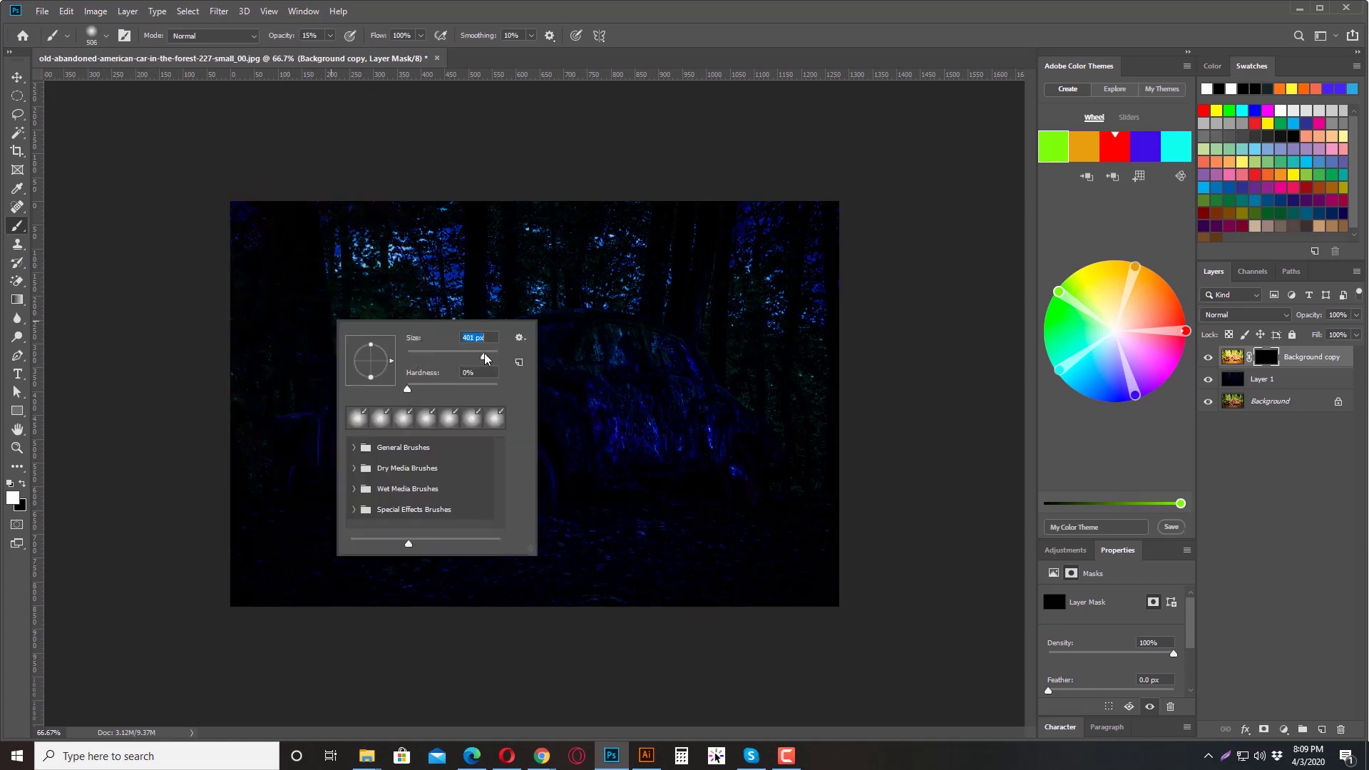
left_click(580, 549)
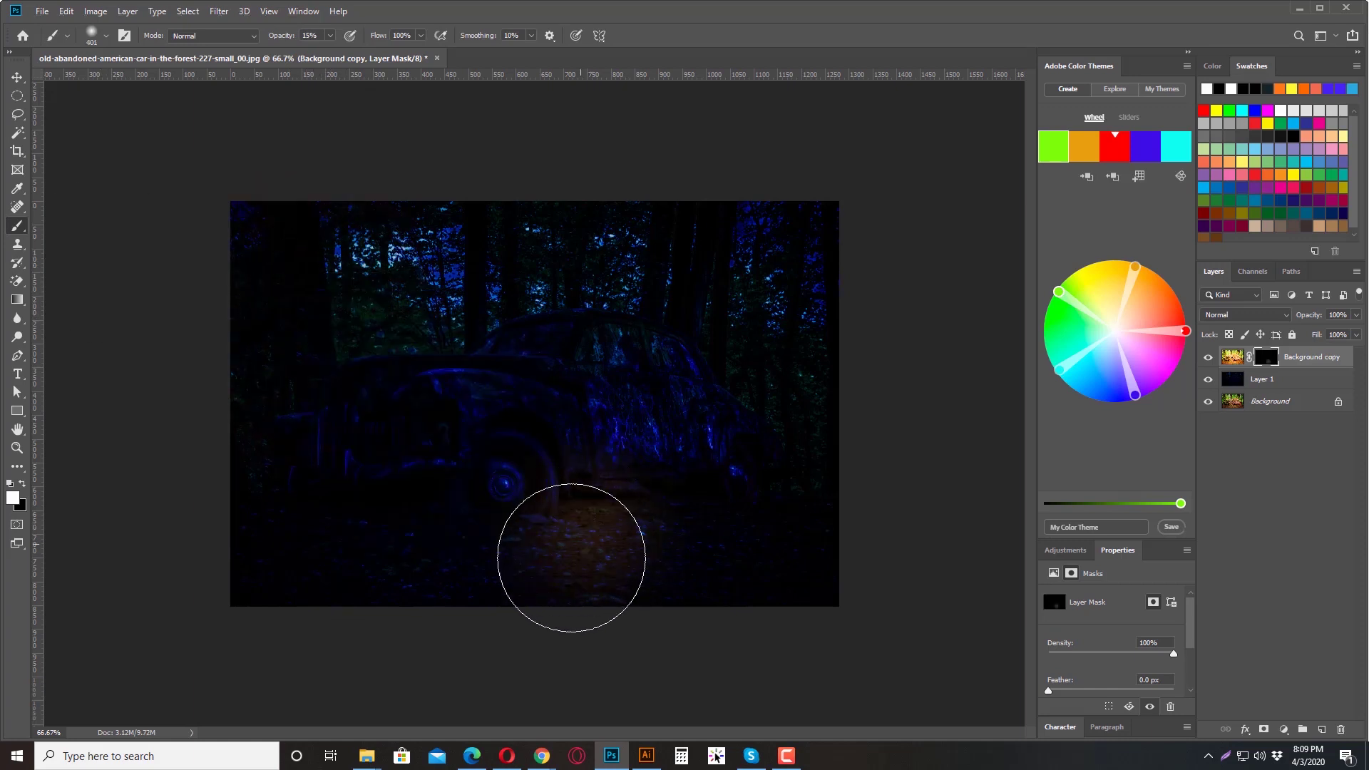
mouse_move(314, 565)
left_mouse_down()
mouse_move(675, 610)
mouse_move(512, 618)
mouse_move(412, 603)
mouse_move(575, 638)
mouse_move(224, 615)
mouse_move(491, 554)
mouse_move(245, 516)
mouse_move(456, 506)
mouse_move(262, 474)
mouse_move(428, 475)
mouse_move(228, 459)
mouse_move(460, 526)
left_mouse_up()
mouse_move(789, 642)
left_mouse_down()
mouse_move(214, 627)
mouse_move(240, 622)
left_mouse_up()
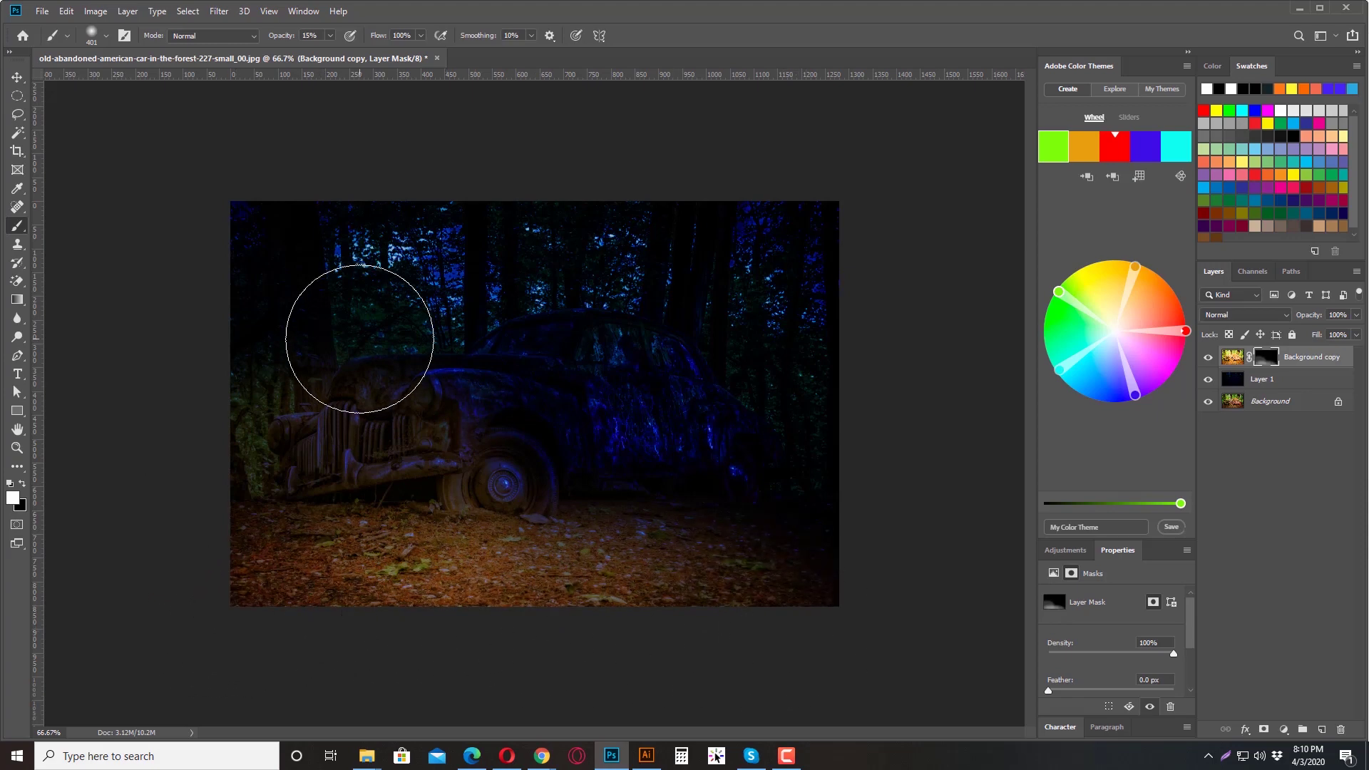
Darken the mask over the car's front with a black brush at 10% opacity, and brighten the left part again with white
left_click(22, 484)
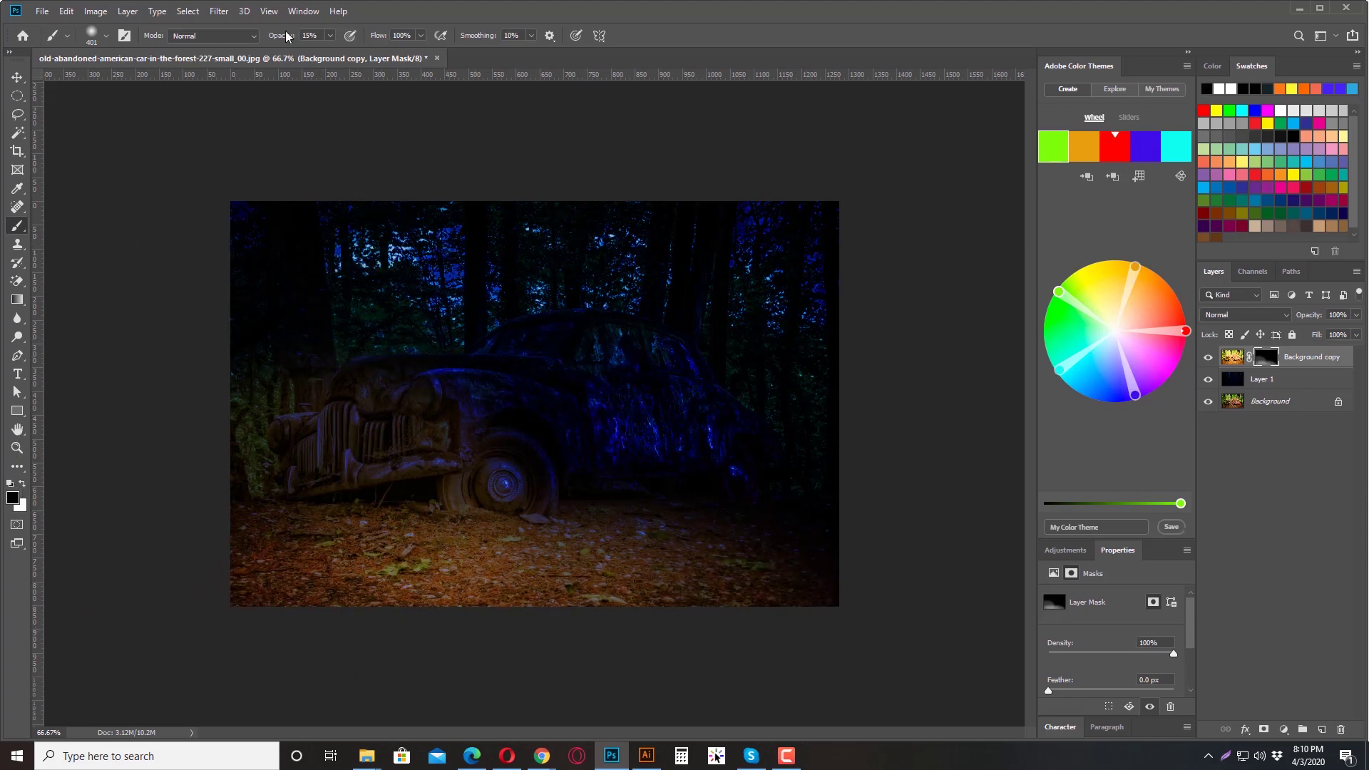
left_click(300, 35)
type("10")
key("Return")
left_click_drag(352, 382, 443, 452)
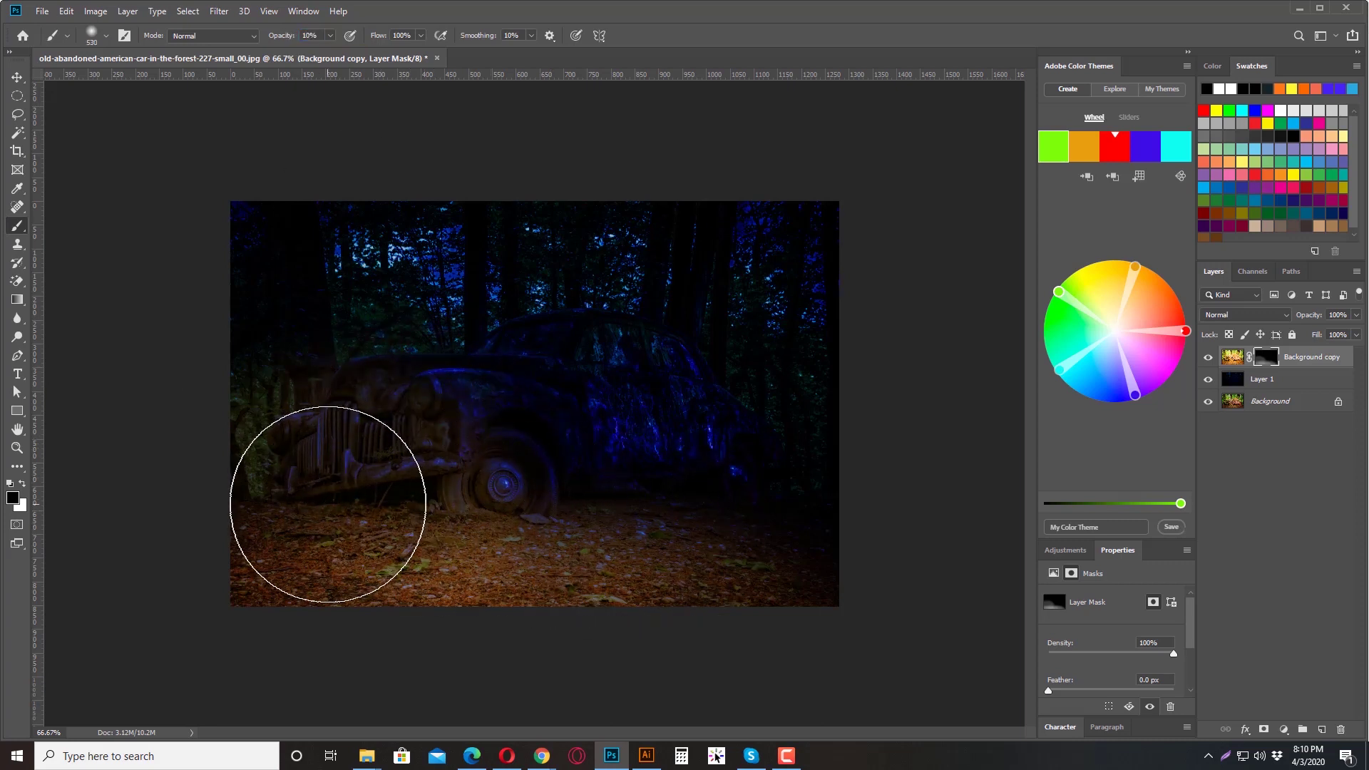
left_click(22, 484)
mouse_move(122, 497)
left_mouse_down()
mouse_move(388, 556)
mouse_move(300, 563)
mouse_move(366, 482)
mouse_move(251, 562)
left_mouse_up()
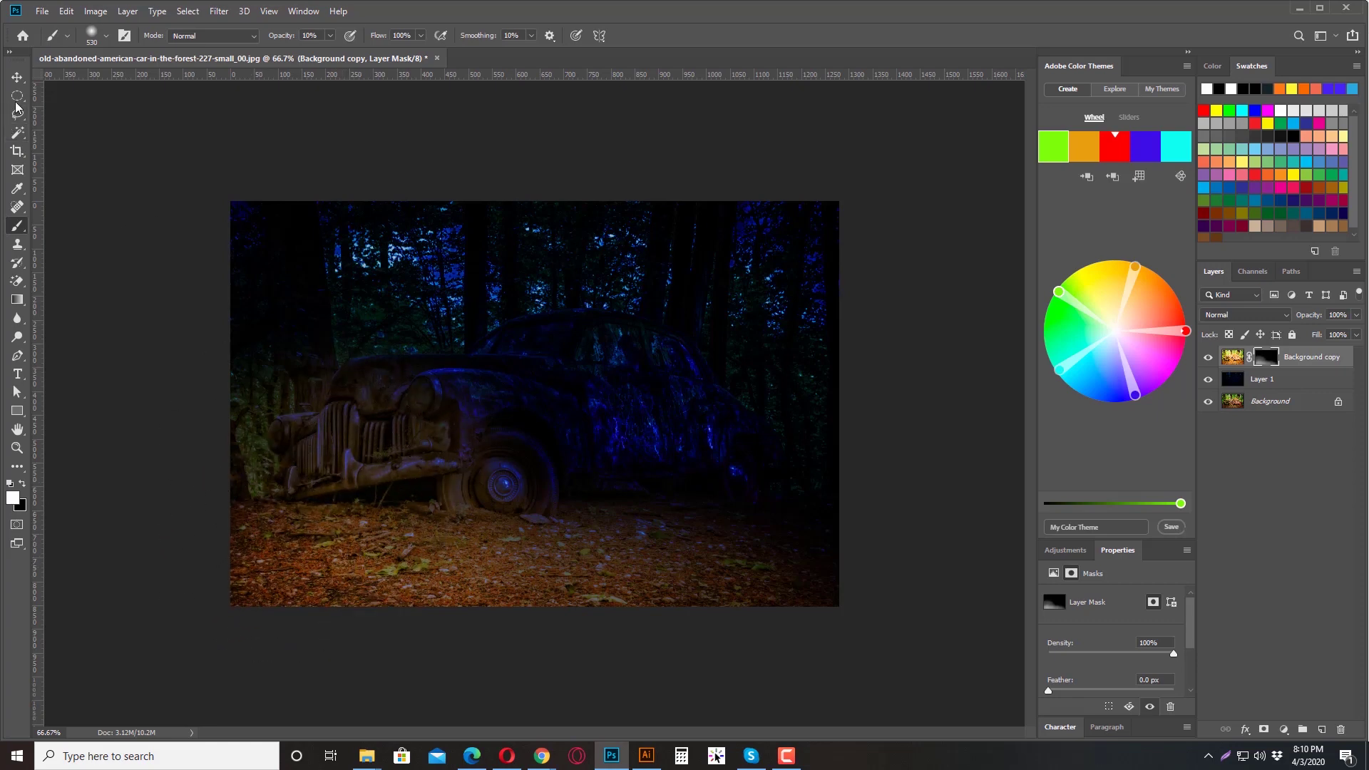
Add a new layer and fill a circle about 359 px wide over the car's headlight with black, leaving nothing selected
left_click(17, 76)
left_click(1277, 513)
left_click(1322, 730)
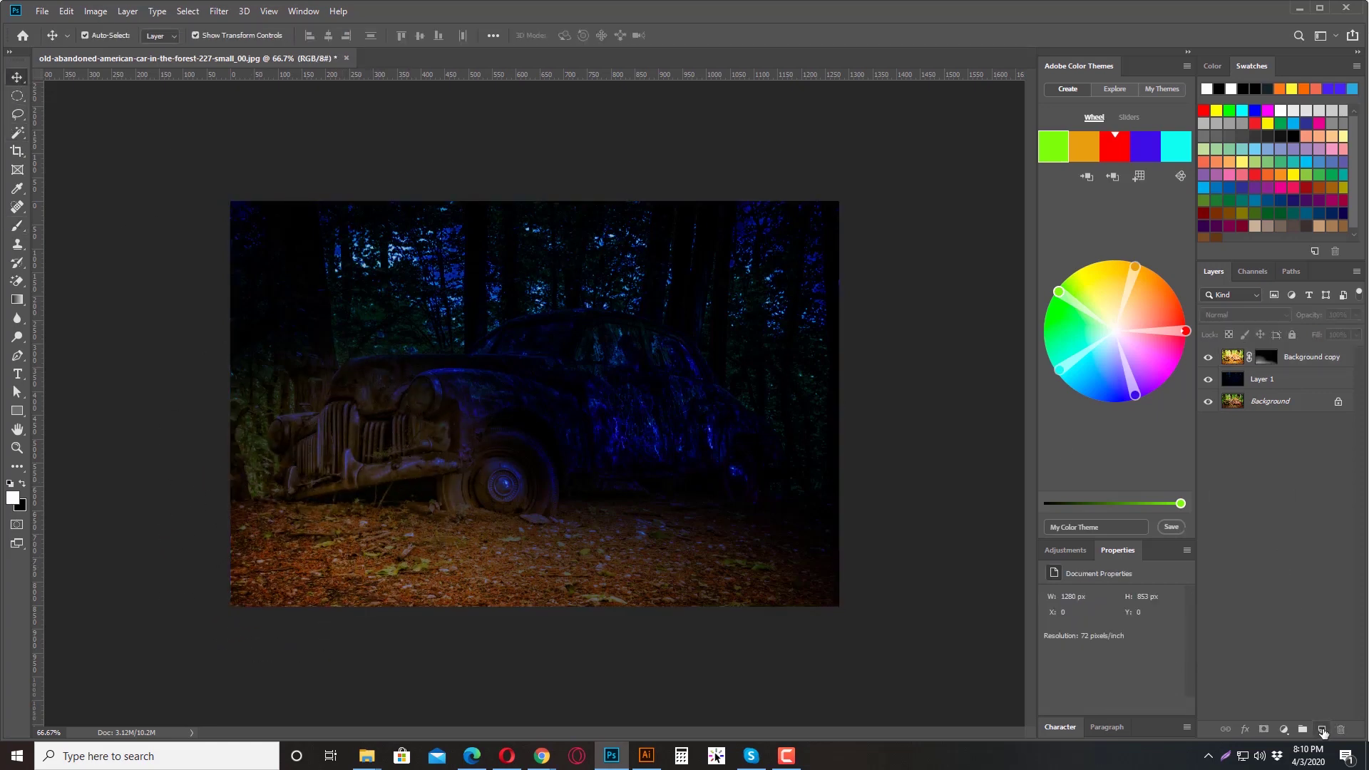
right_click(16, 99)
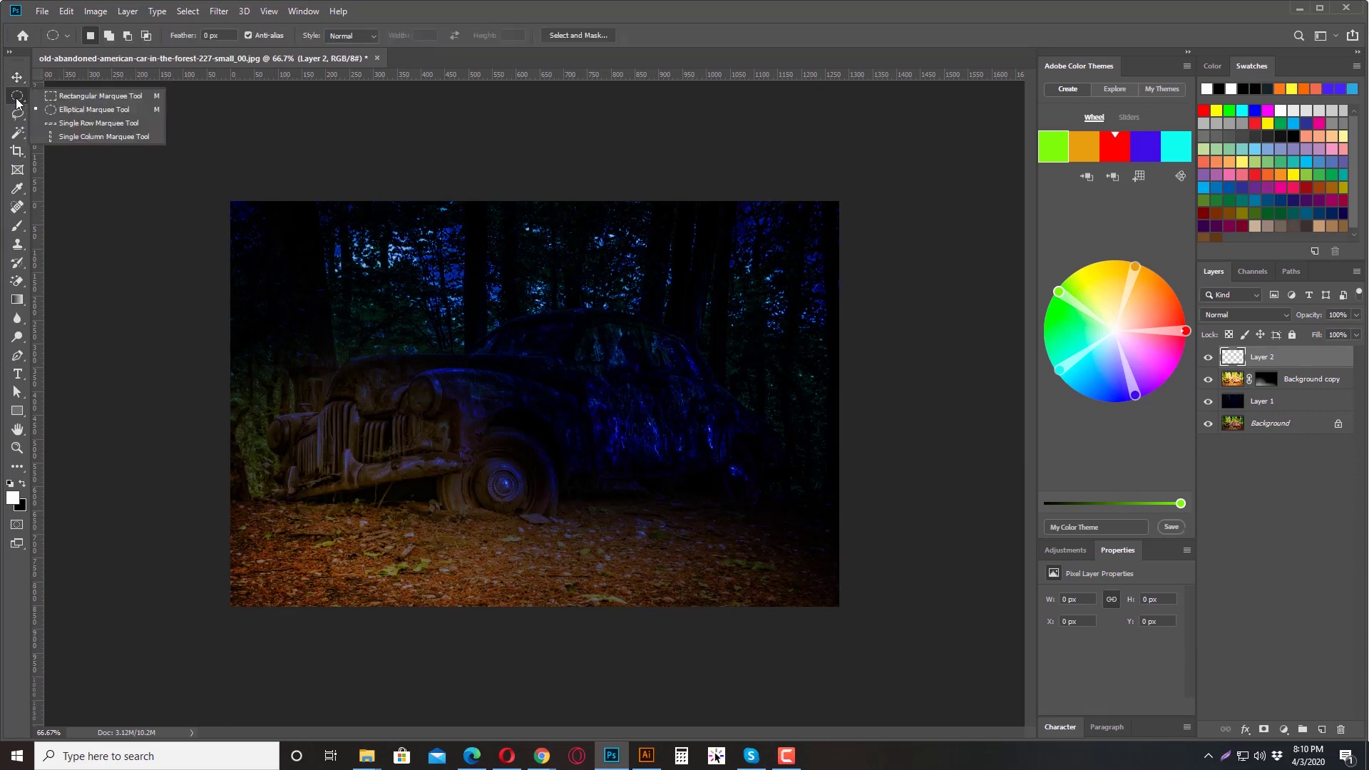
left_click(64, 111)
left_click_drag(379, 344, 559, 481)
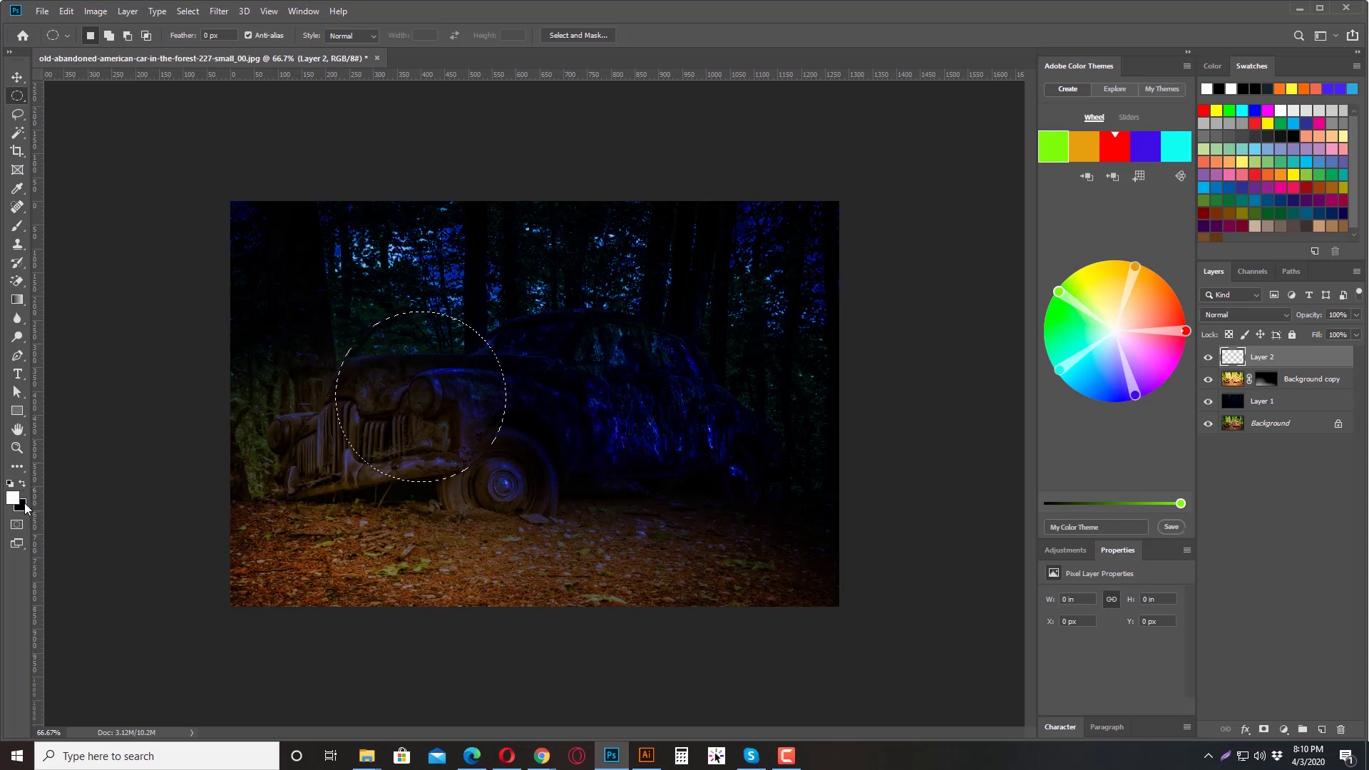
key("alt+BackSpace")
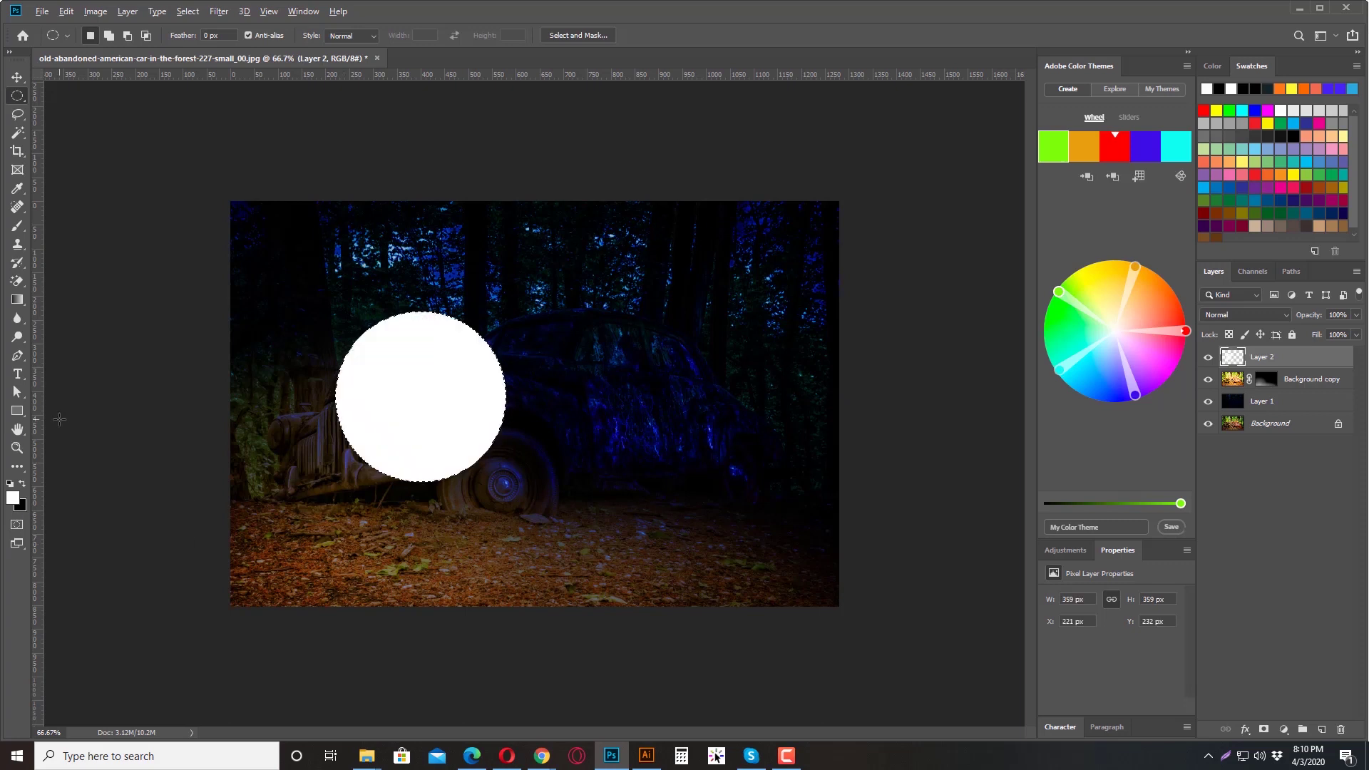
key("ctrl+BackSpace")
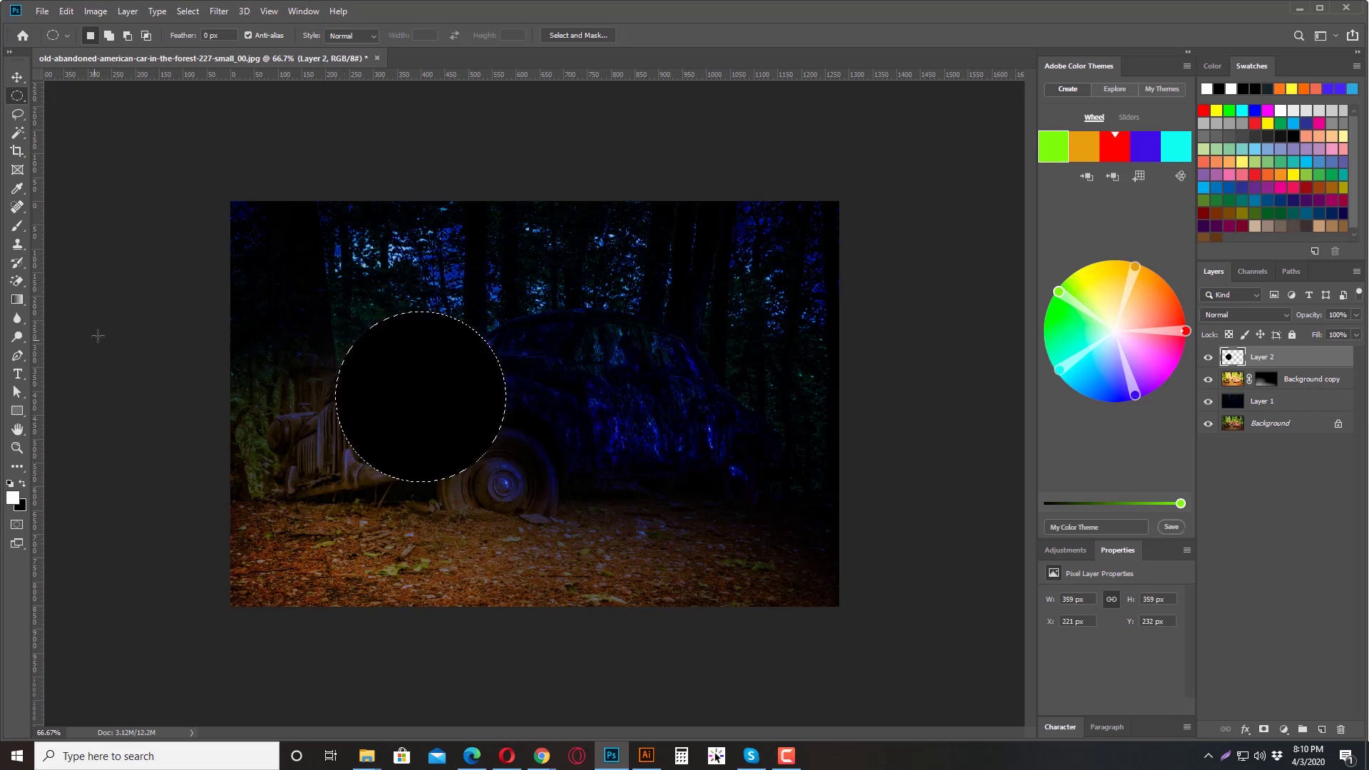
key("ctrl+d")
Render a 105mm Prime lens flare centred in the black circle, with slightly reduced brightness
left_click(217, 10)
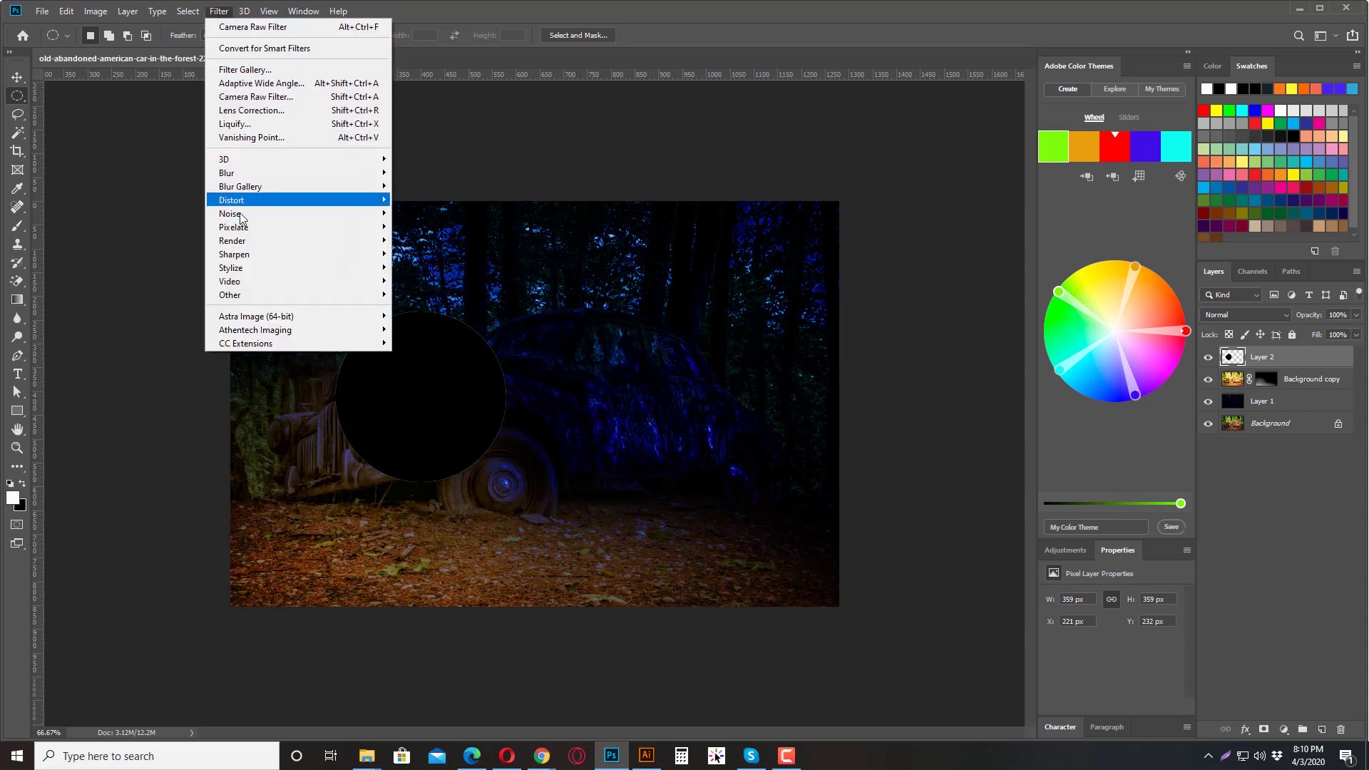
mouse_move(255, 247)
left_click(437, 330)
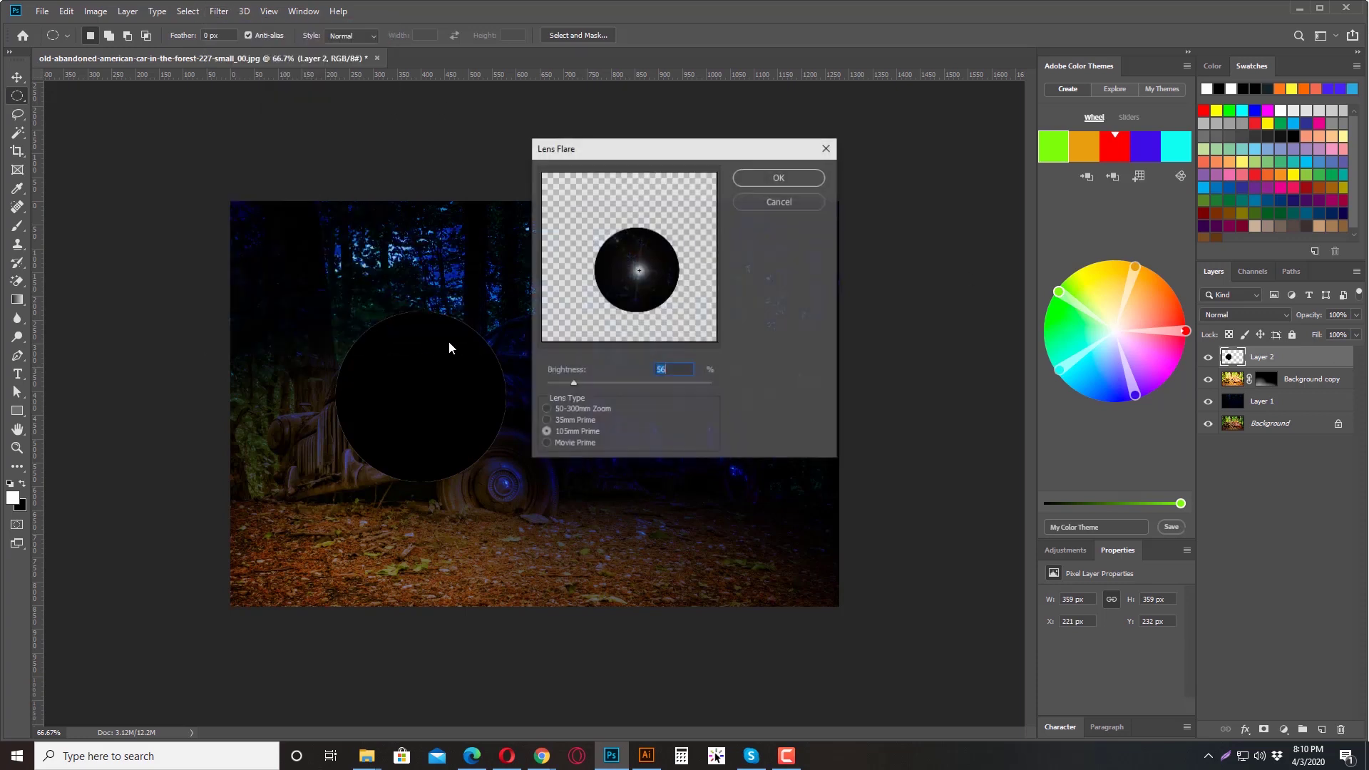
left_click_drag(640, 272, 636, 271)
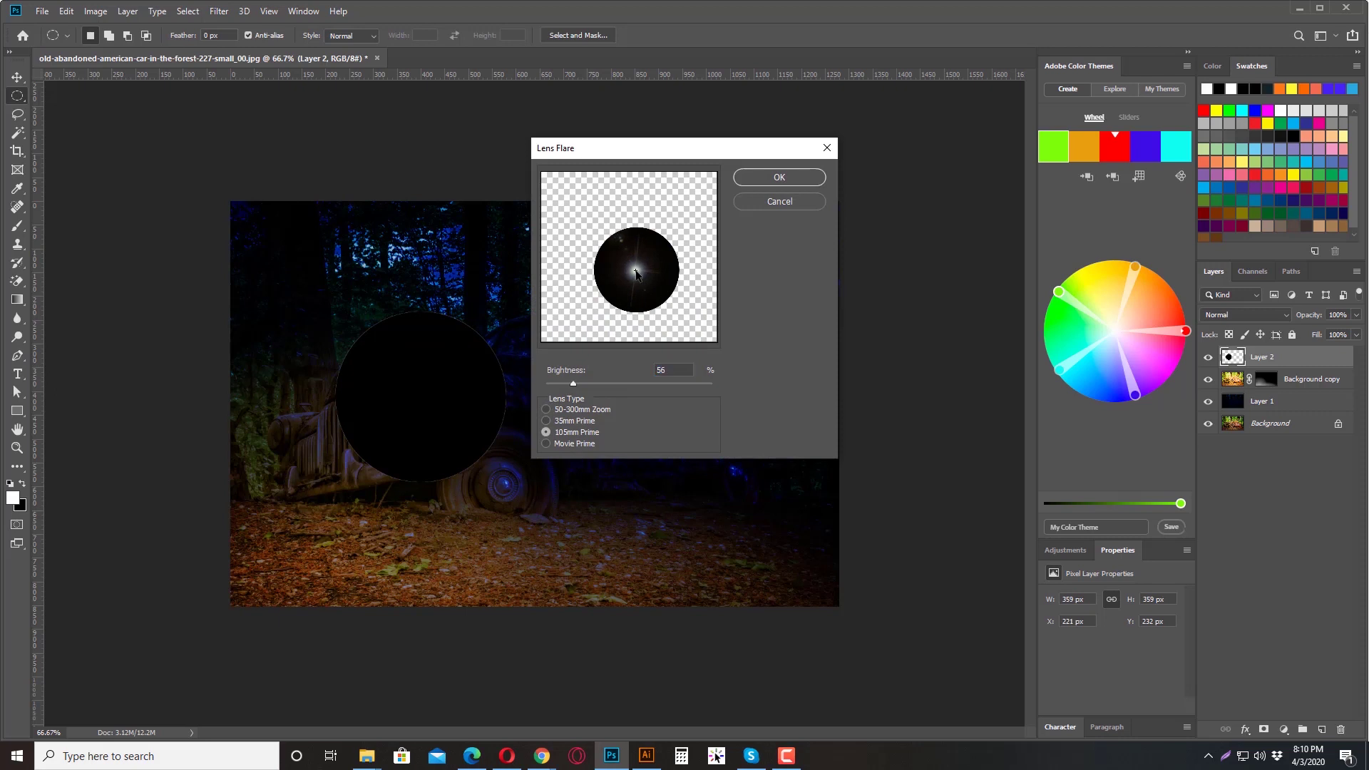
left_click(546, 420)
left_click(546, 432)
left_click(550, 445)
left_click(550, 433)
left_click_drag(574, 385, 571, 387)
key("Return")
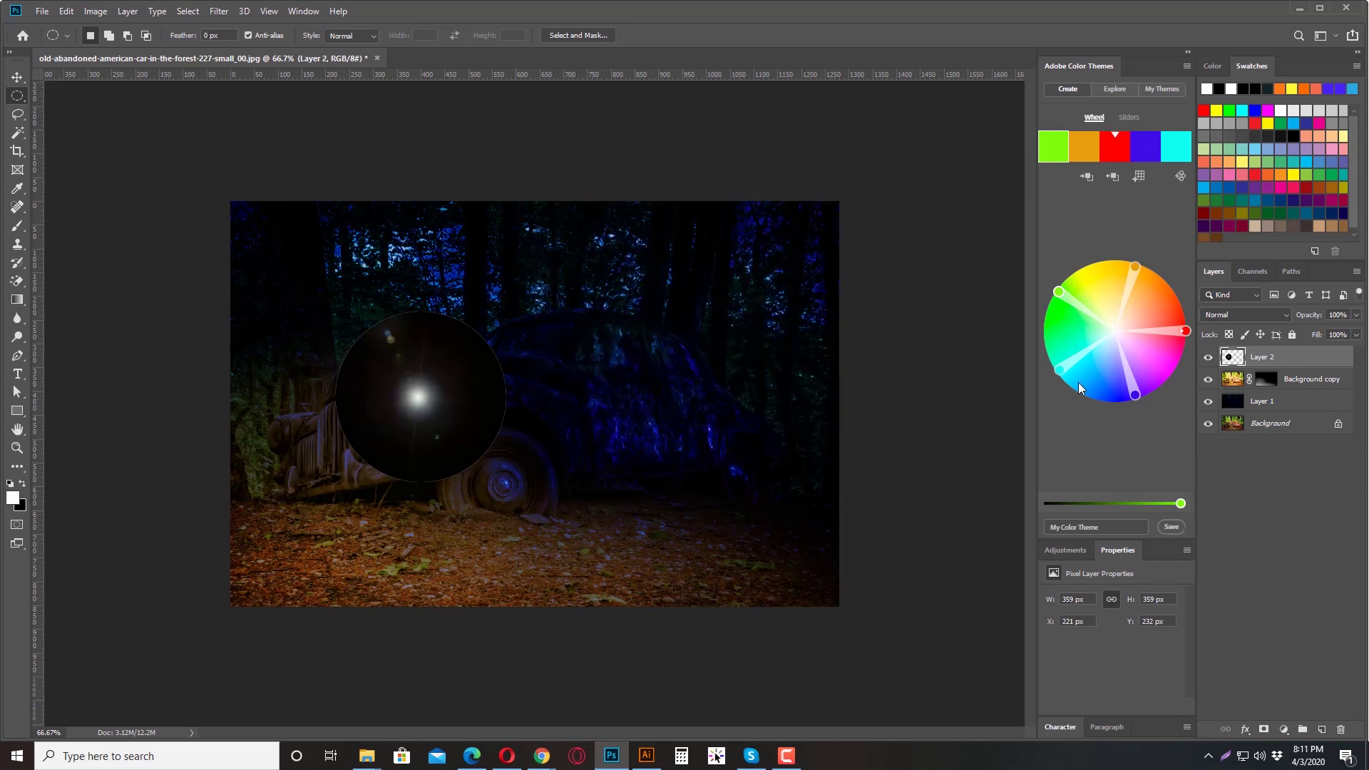
Set Layer 2's blend mode to Color Dodge and align the flare with the car's headlight
left_click(1276, 315)
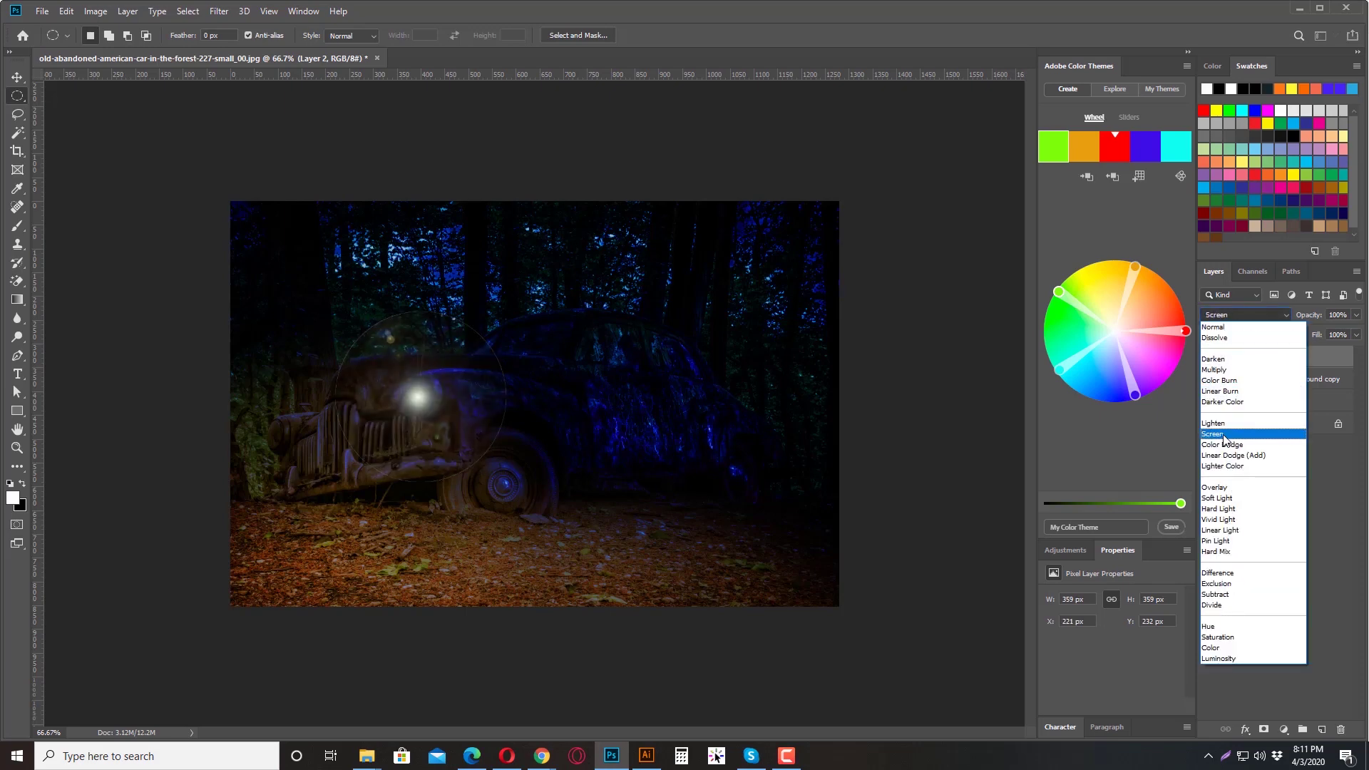
left_click(1224, 445)
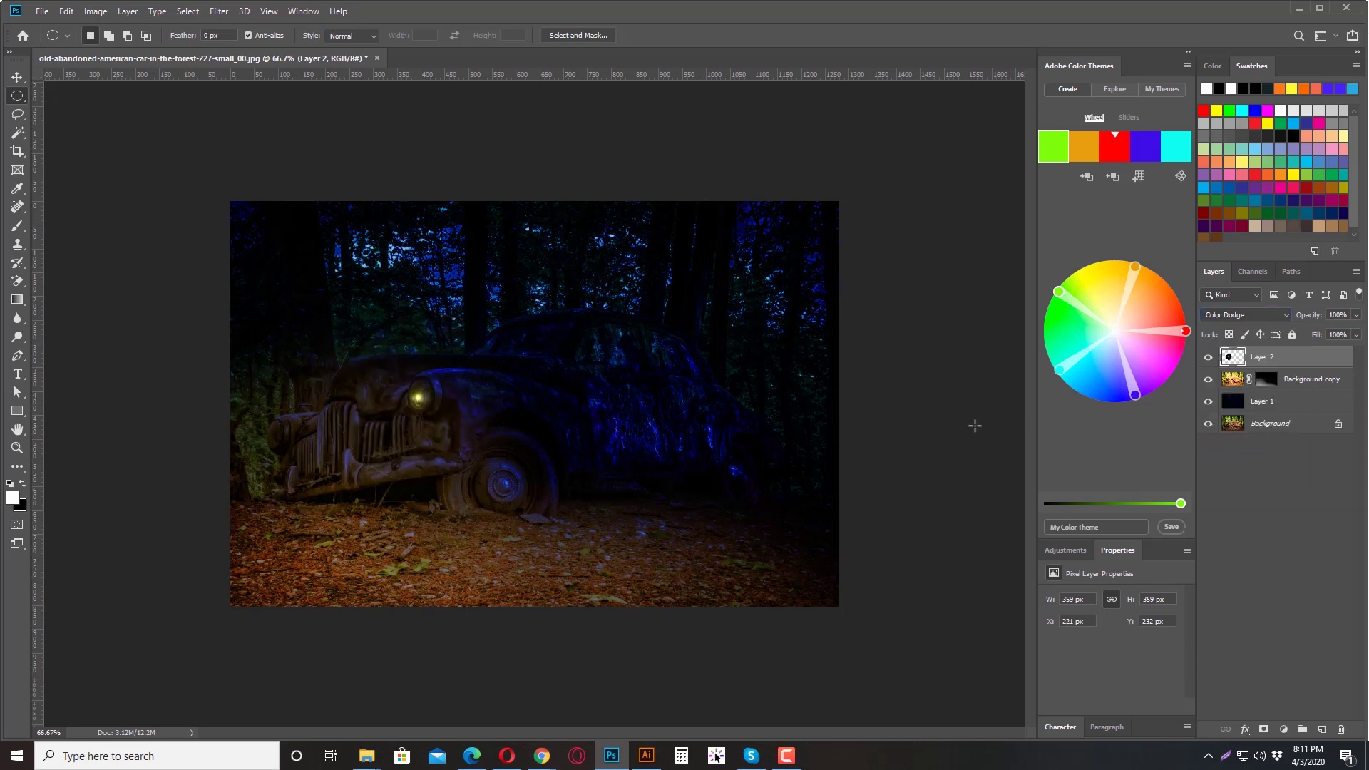
key("v")
scroll(513, 499, "up", 3)
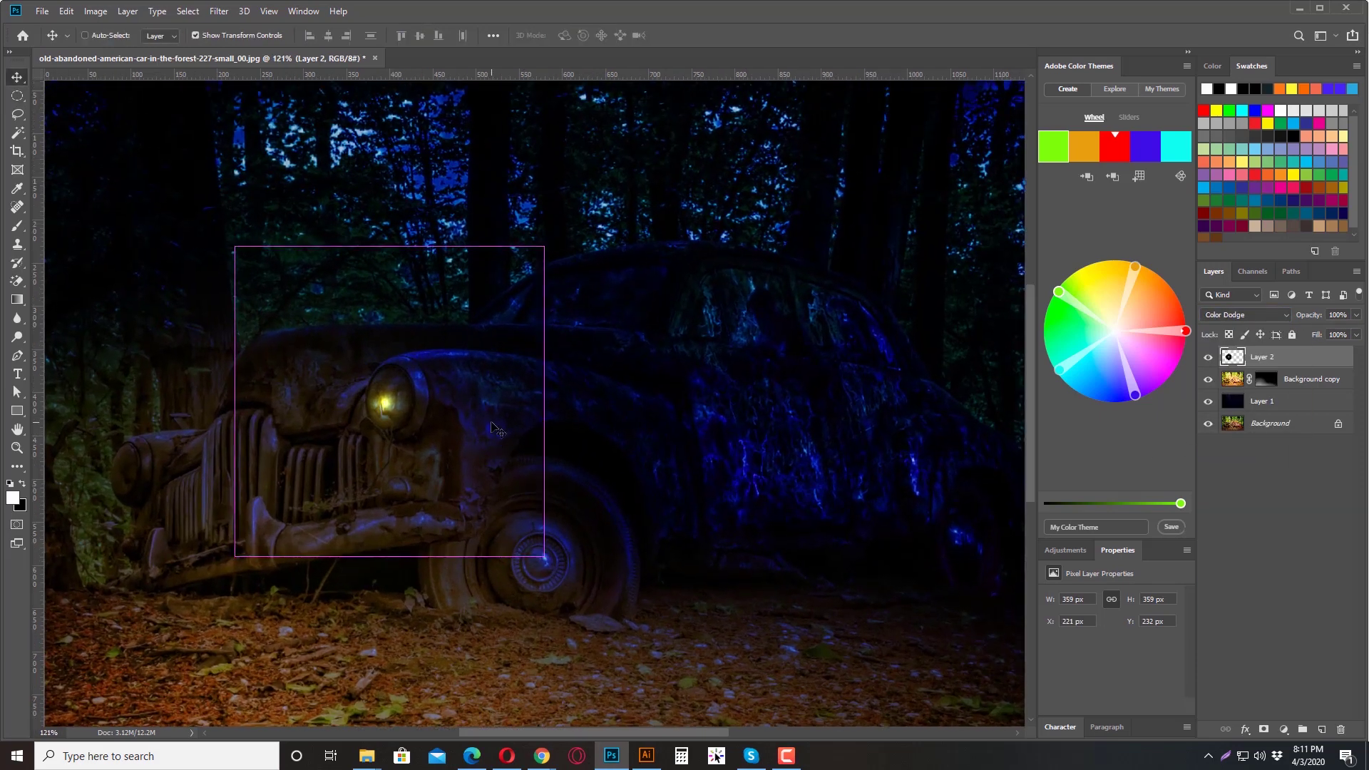
left_click_drag(495, 428, 501, 424)
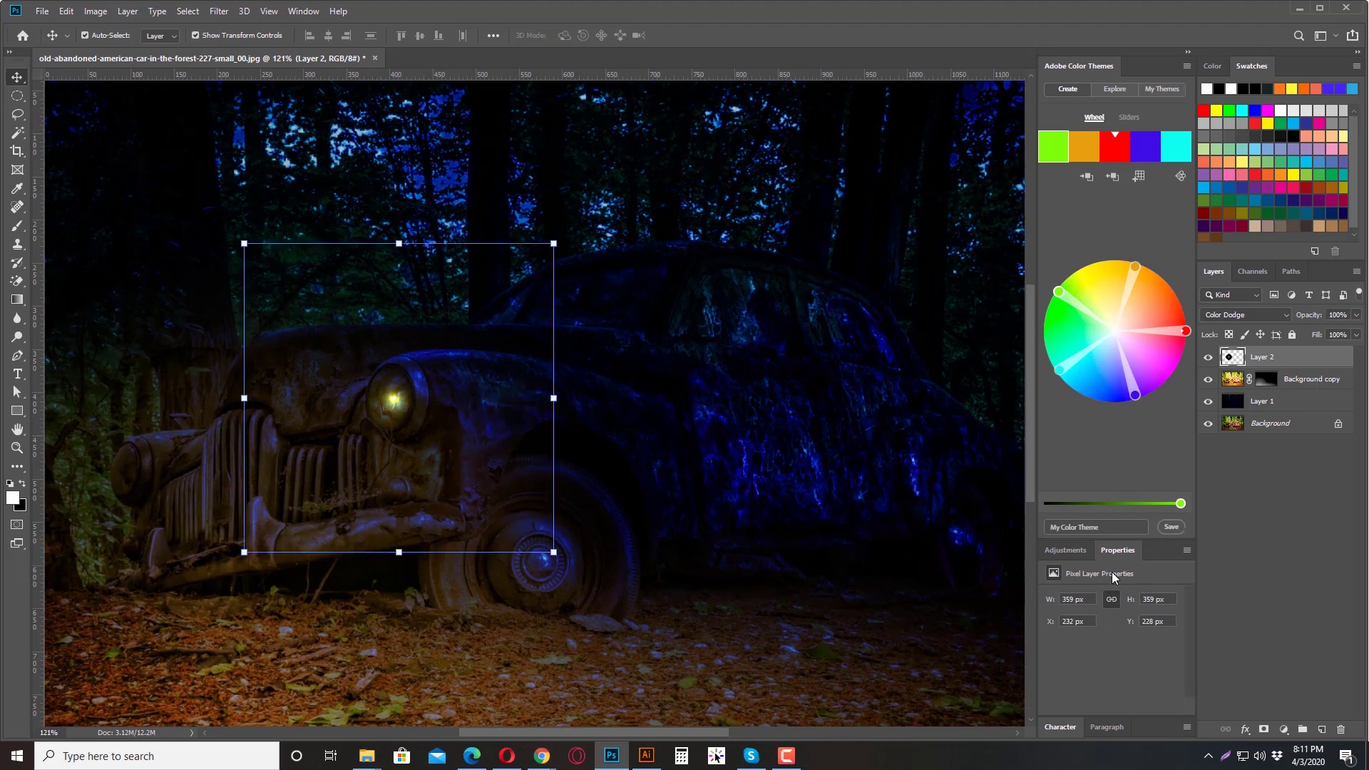
key("ctrl+0")
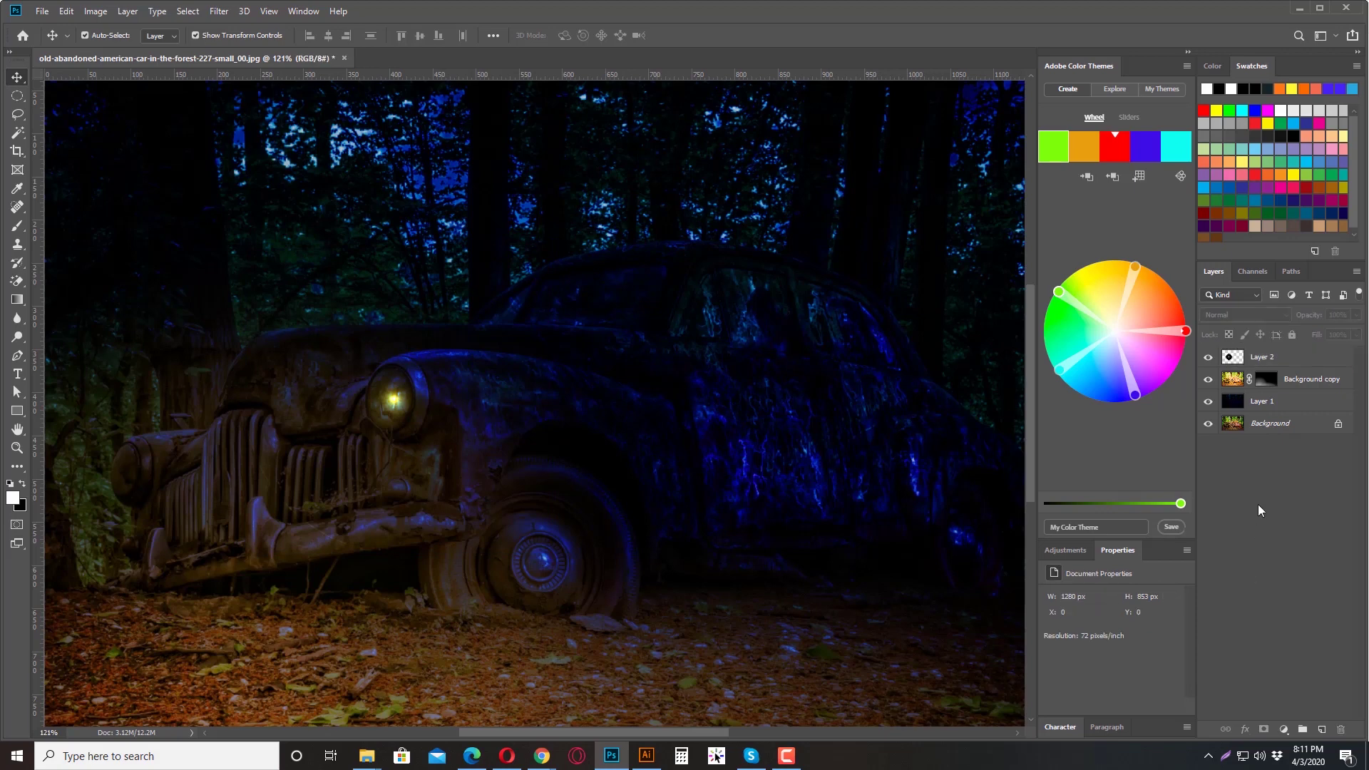
Duplicate Layer 2 and set the copy's blend mode to Screen
key("ctrl+j")
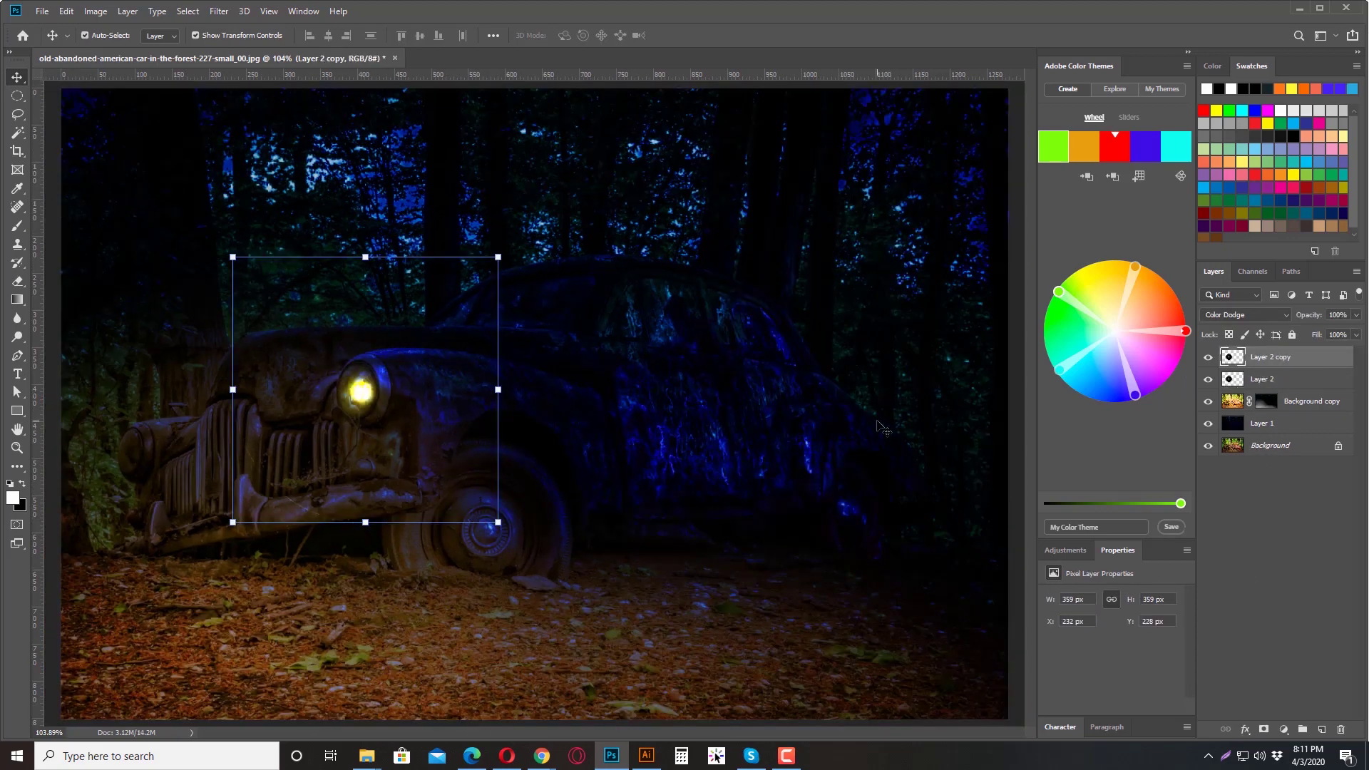
left_click(1237, 318)
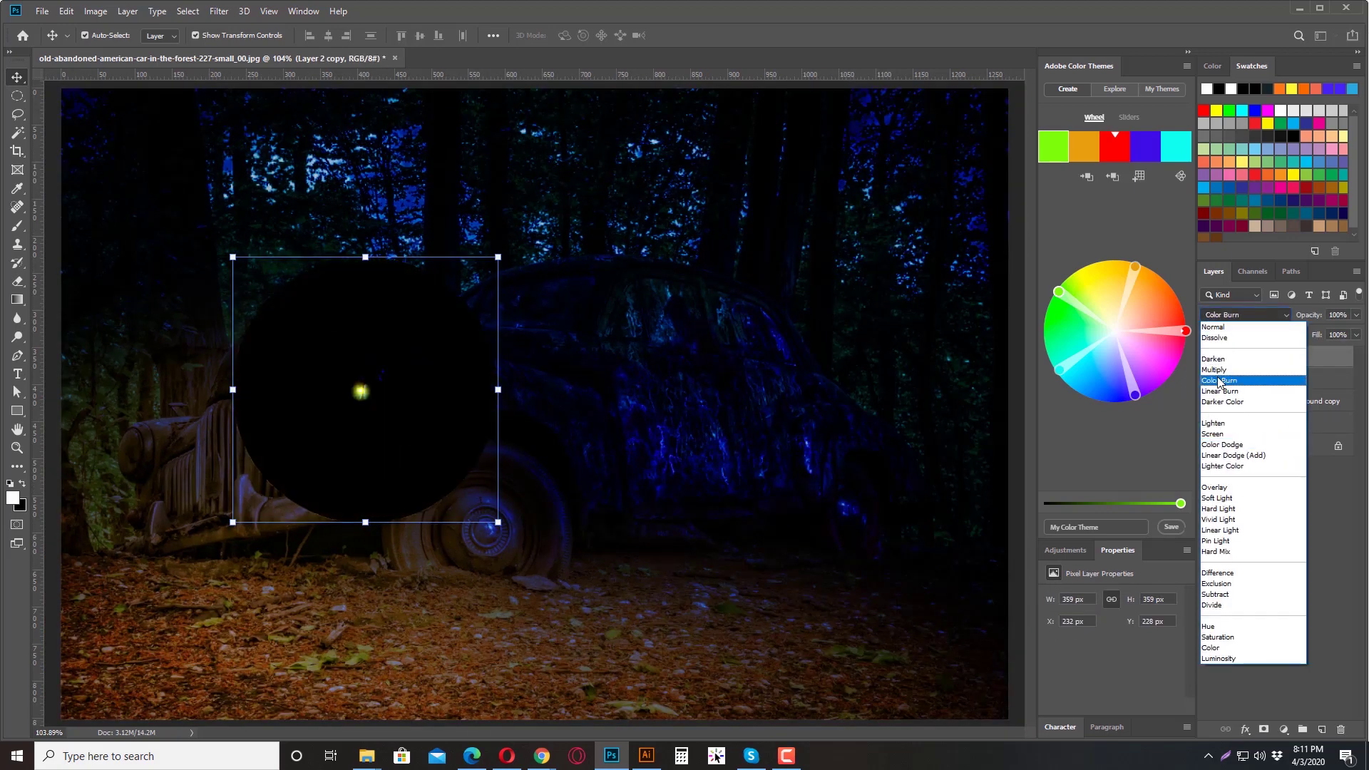
left_click(1215, 437)
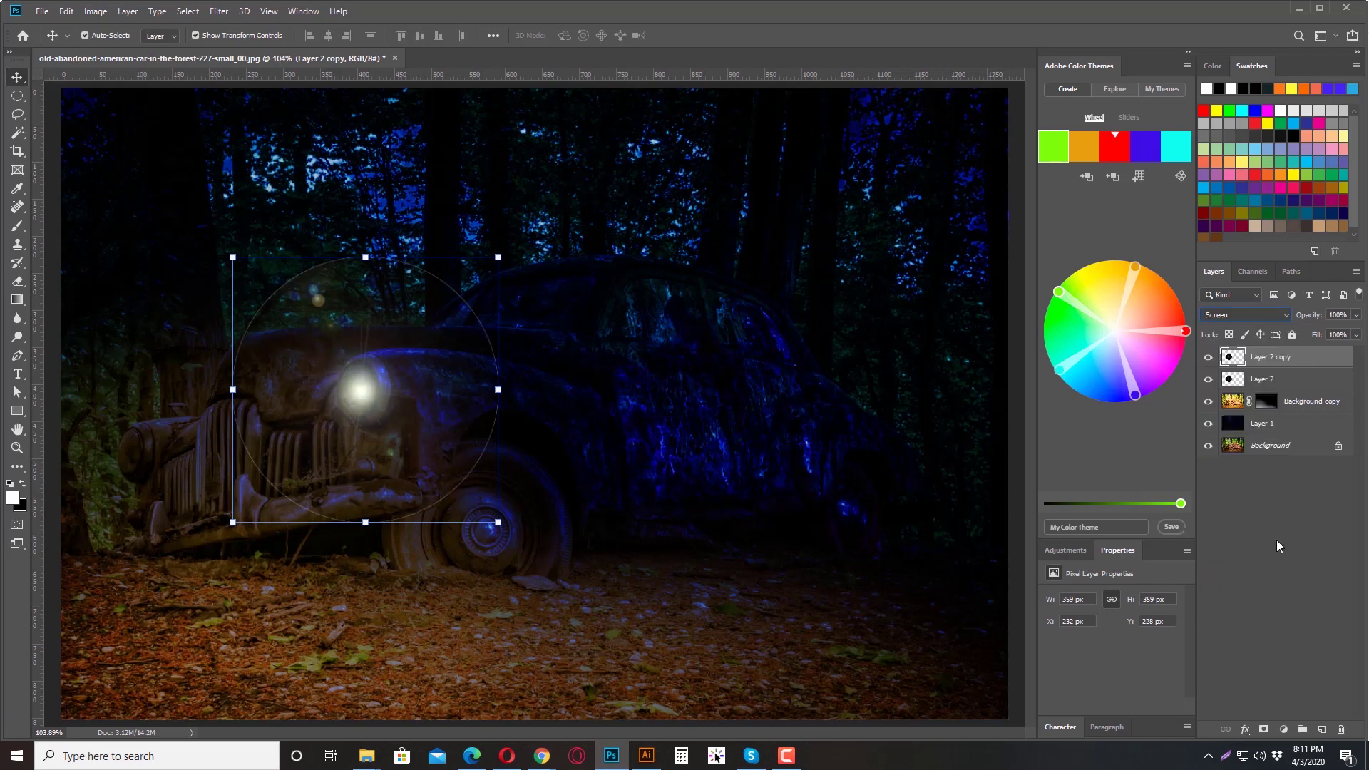
Load the flare circle as a selection, invert it and expand it slightly into the circle's edge
left_click(1276, 540)
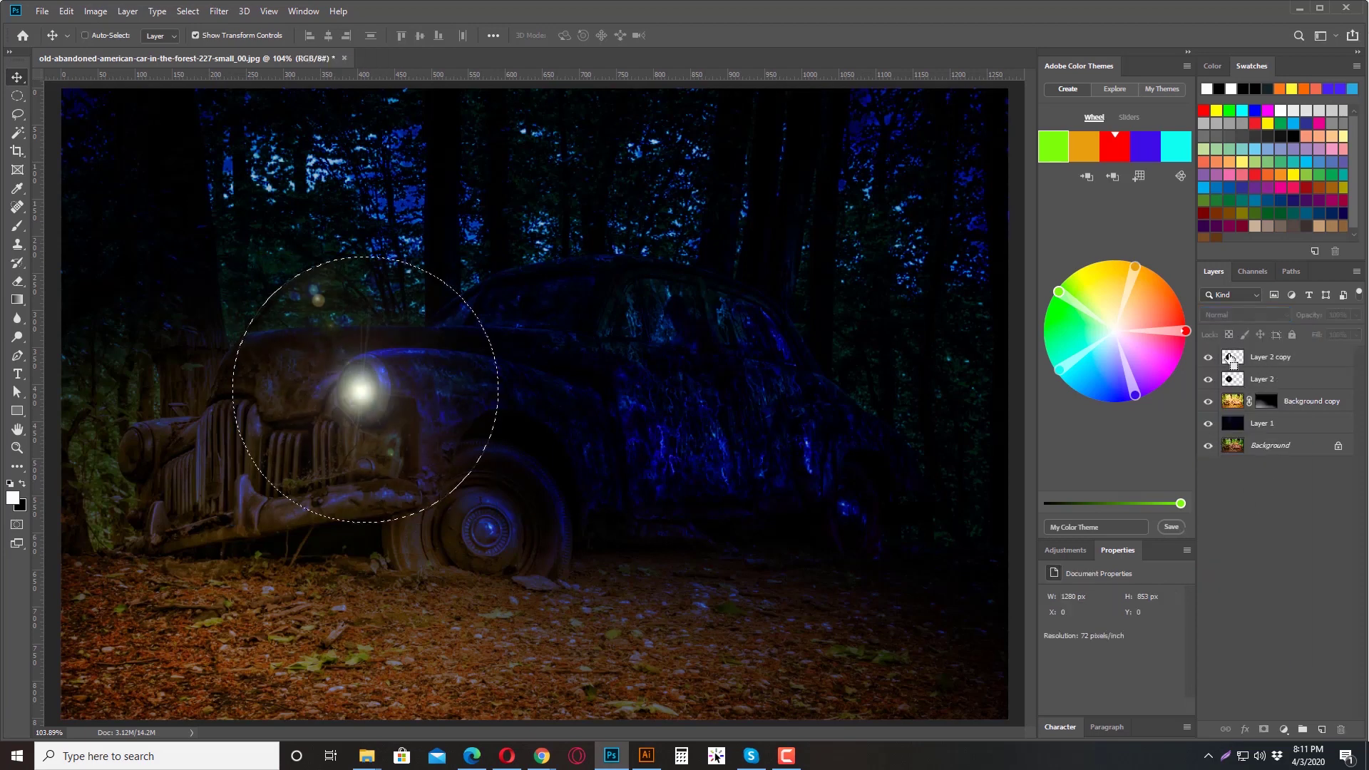
left_click_drag(562, 351, 557, 365)
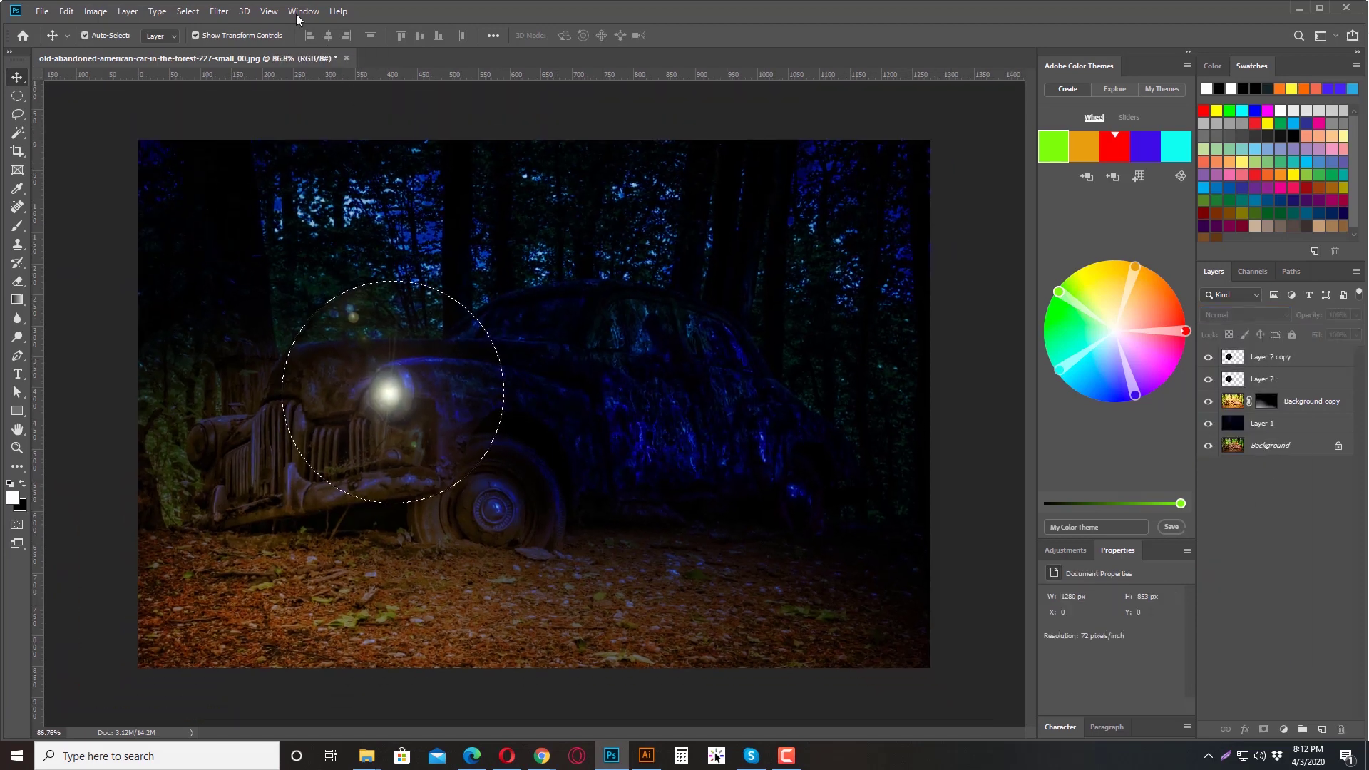
left_click(188, 15)
left_click(194, 67)
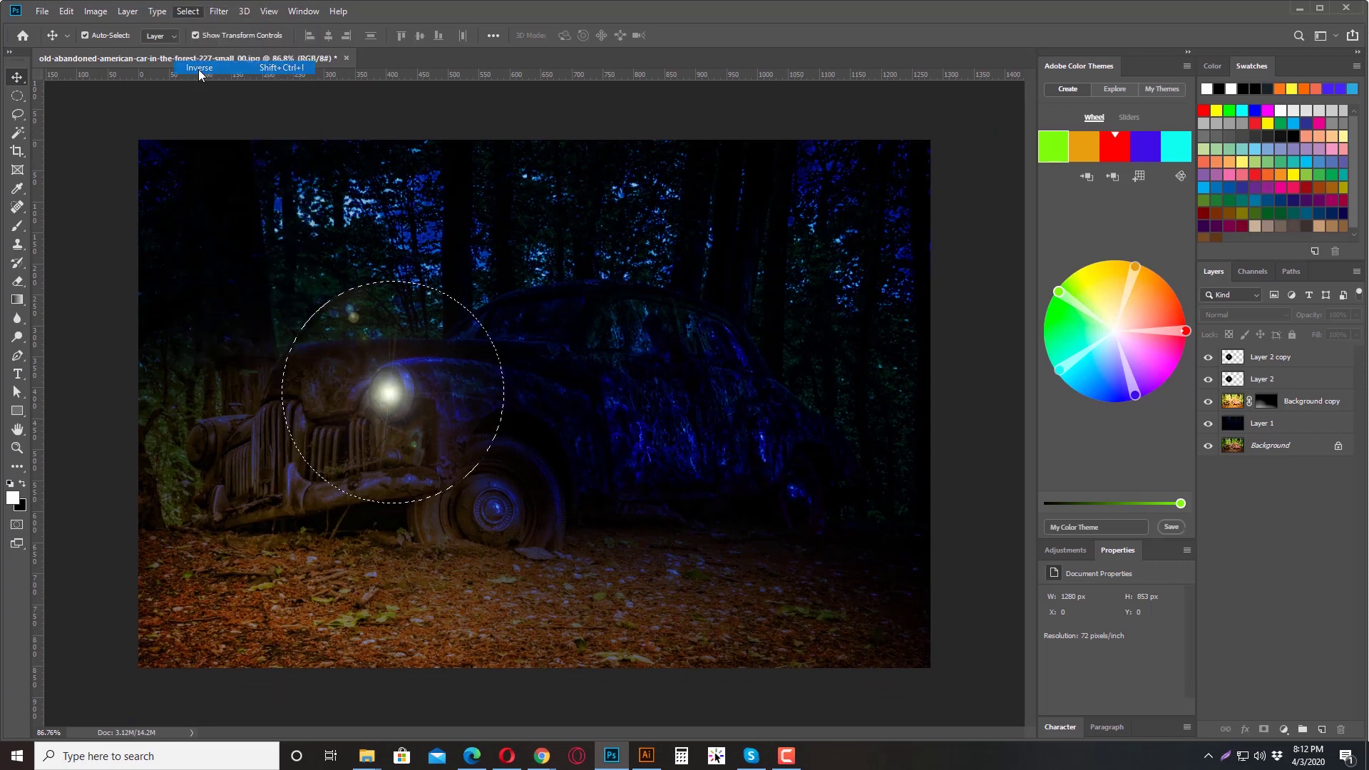
left_click(194, 16)
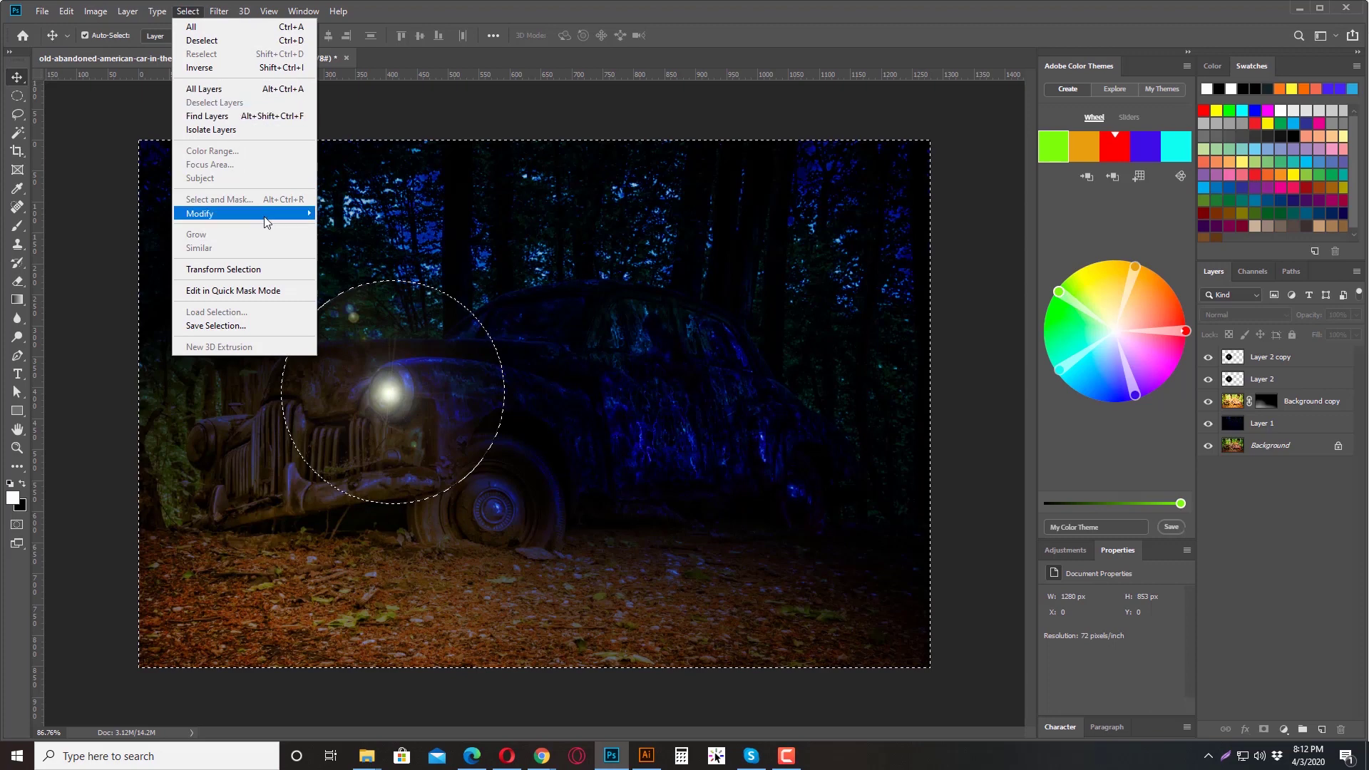
mouse_move(267, 218)
left_click(361, 240)
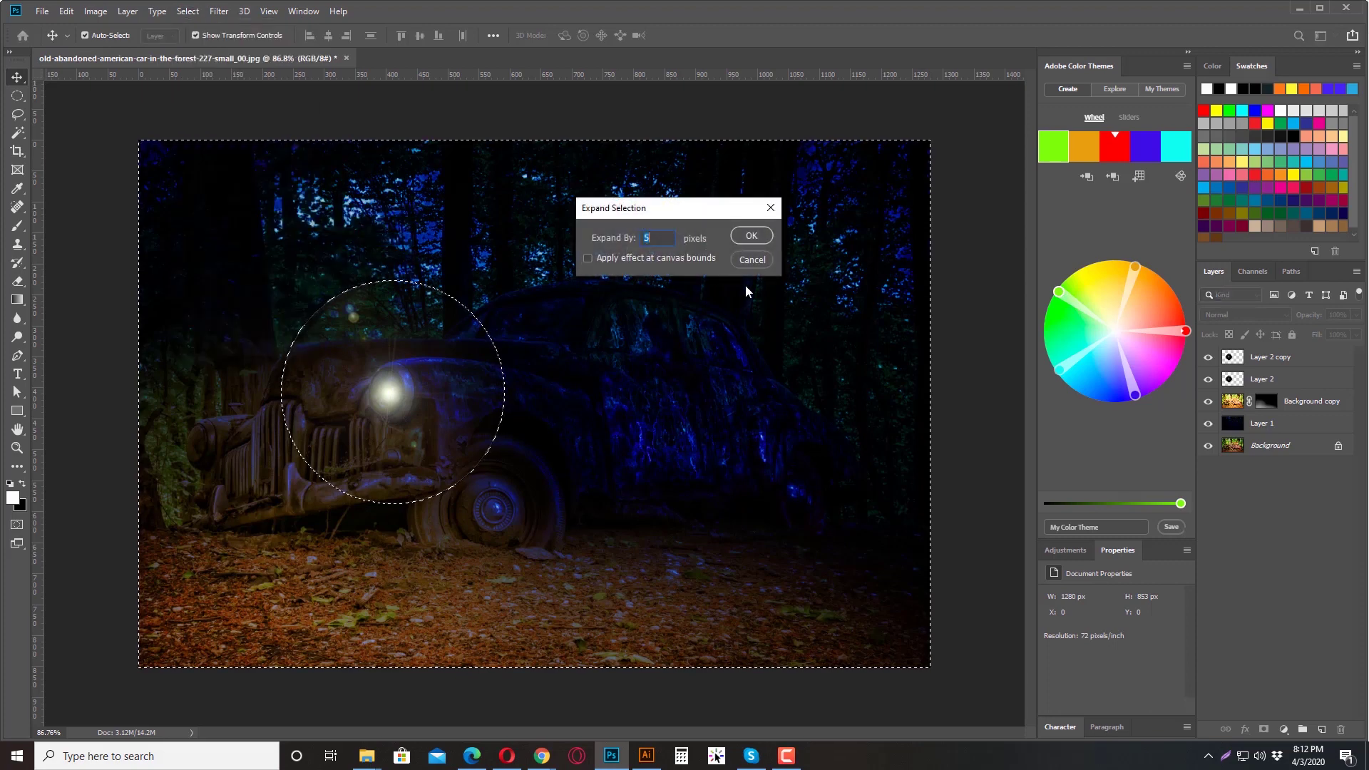
key("Return")
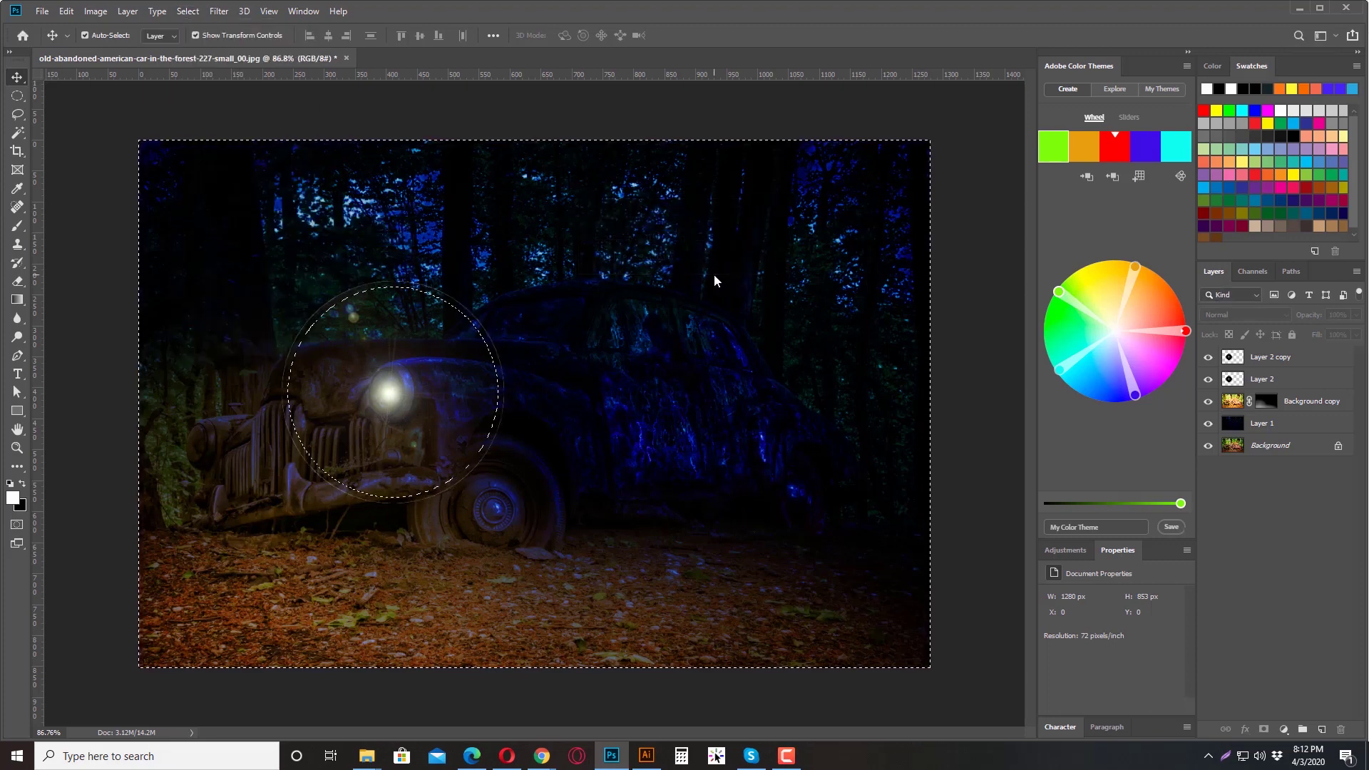
Feather the inverted selection with a radius of 20 pixels
left_click(191, 12)
mouse_move(293, 212)
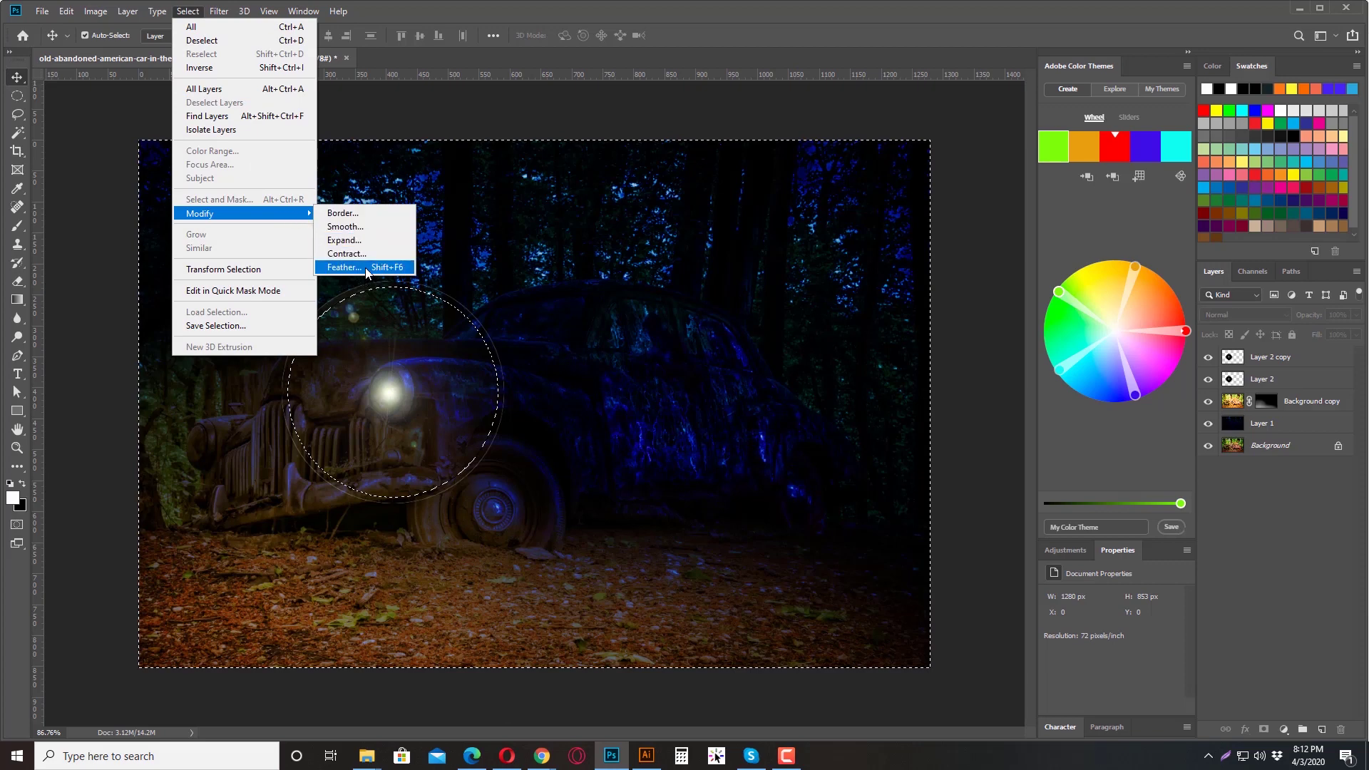
left_click(342, 267)
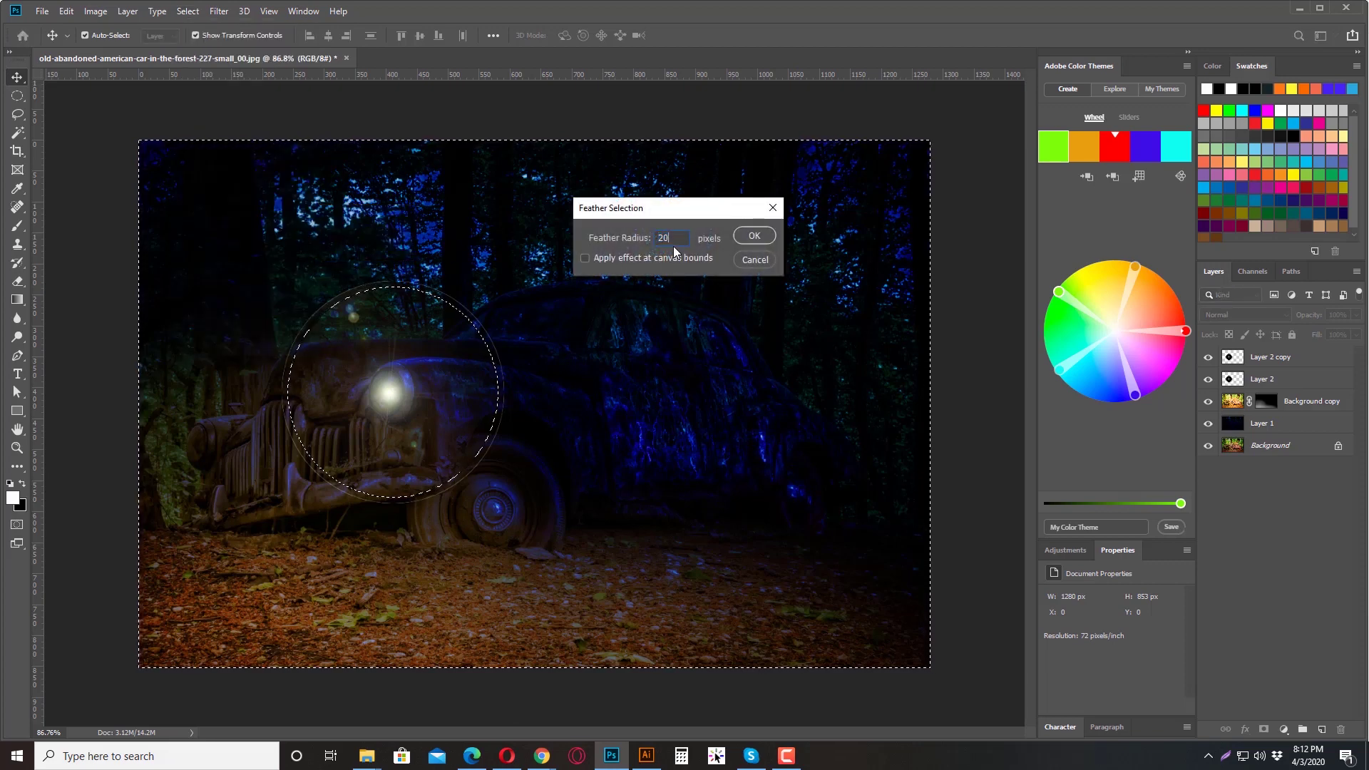
left_click(754, 235)
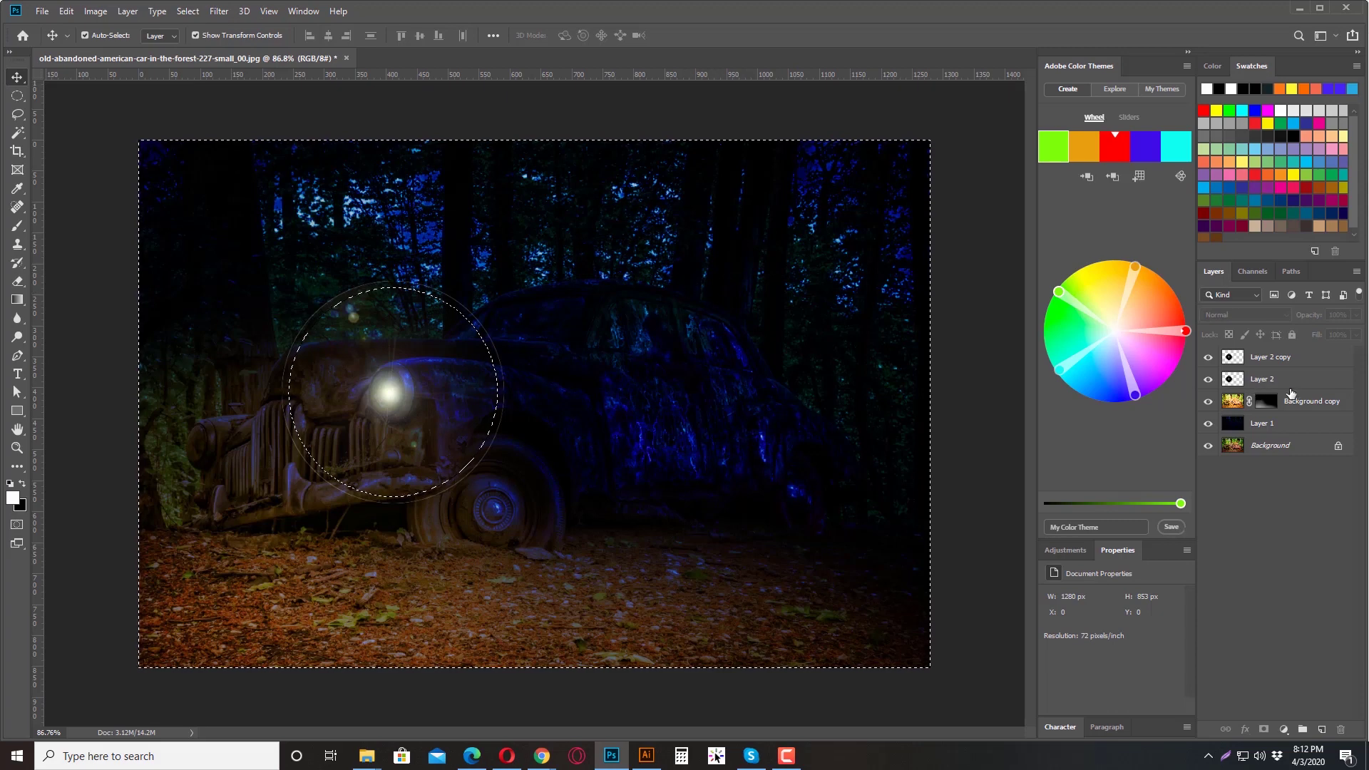
Delete the feathered edge area from Layer 2 copy and Layer 2, and deselect
left_click(1265, 358)
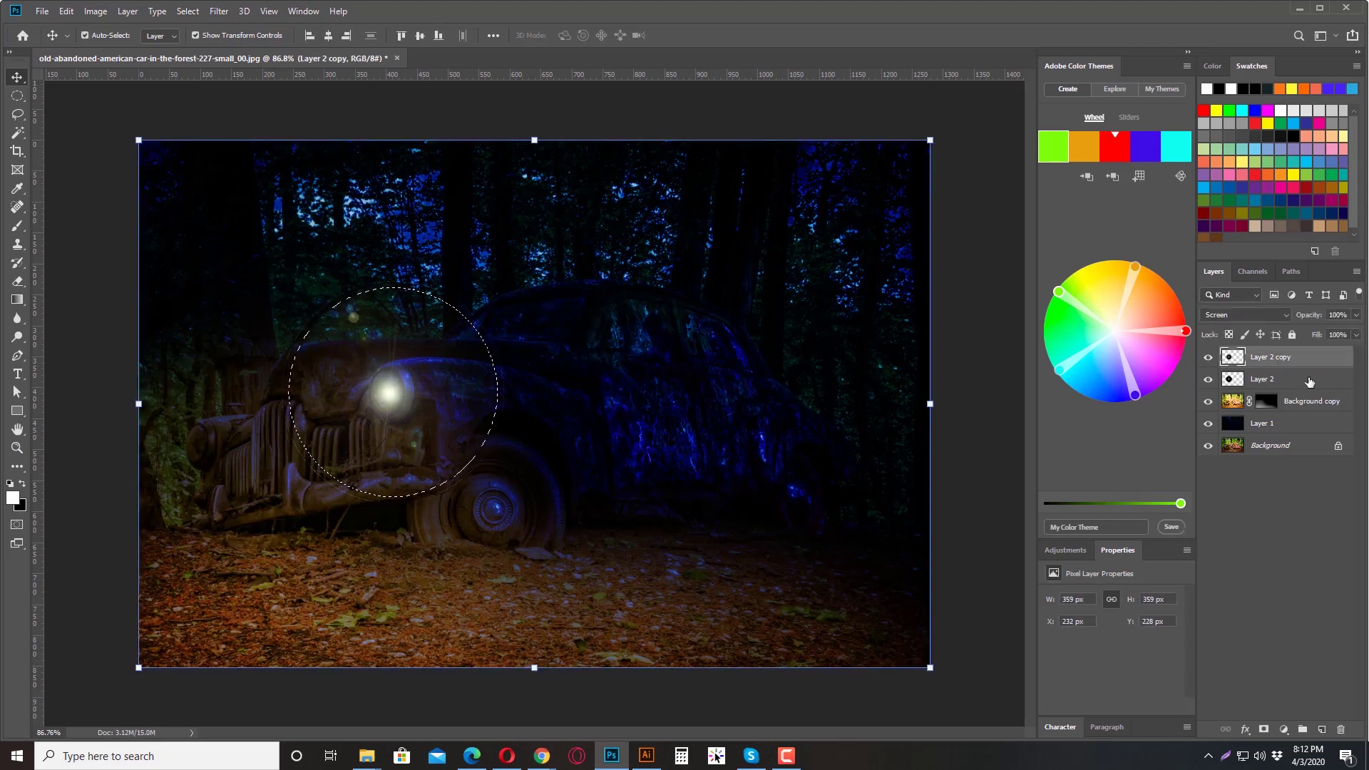
left_click(1289, 380)
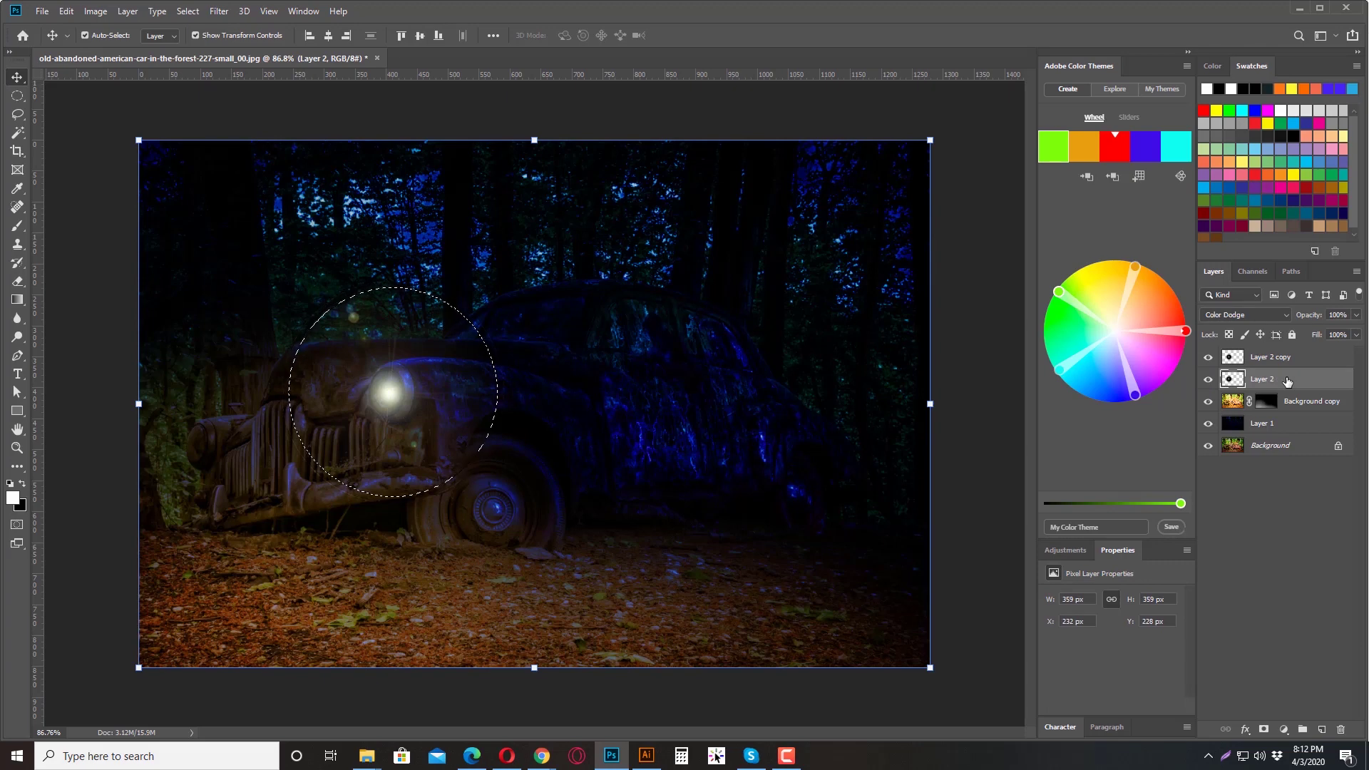
key("ctrl+d")
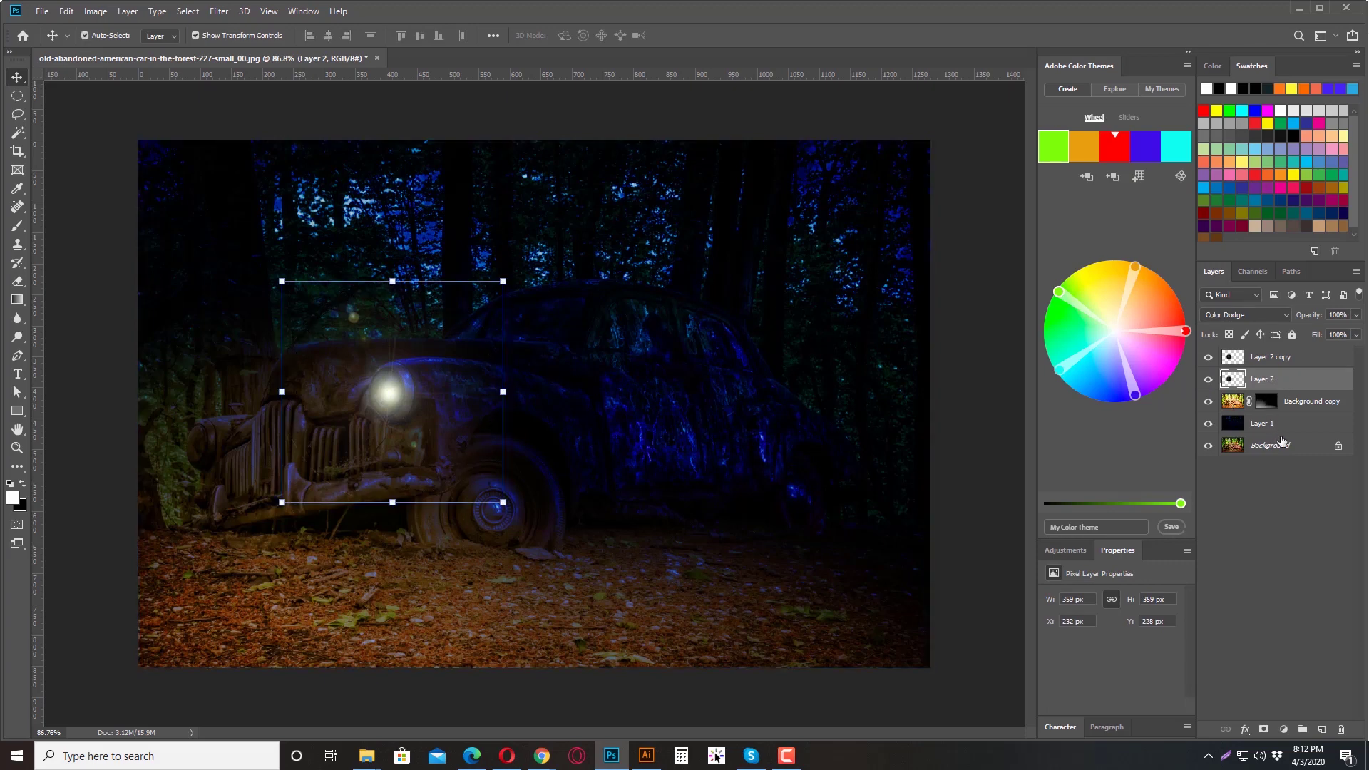
left_click(1292, 462)
Set the fill of Layer 2 copy to 60%
left_click(1273, 356)
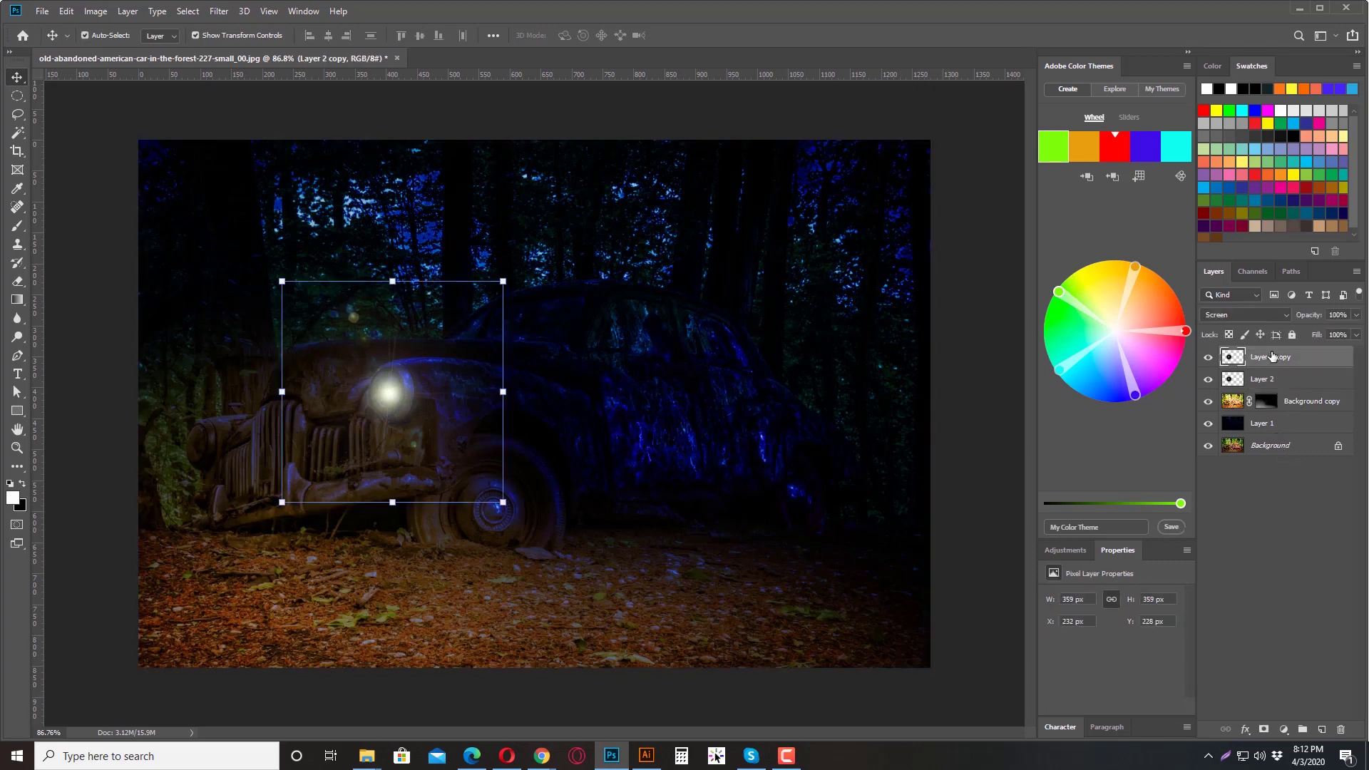
left_click(1209, 358)
left_click(1356, 336)
left_click_drag(1352, 354, 1336, 362)
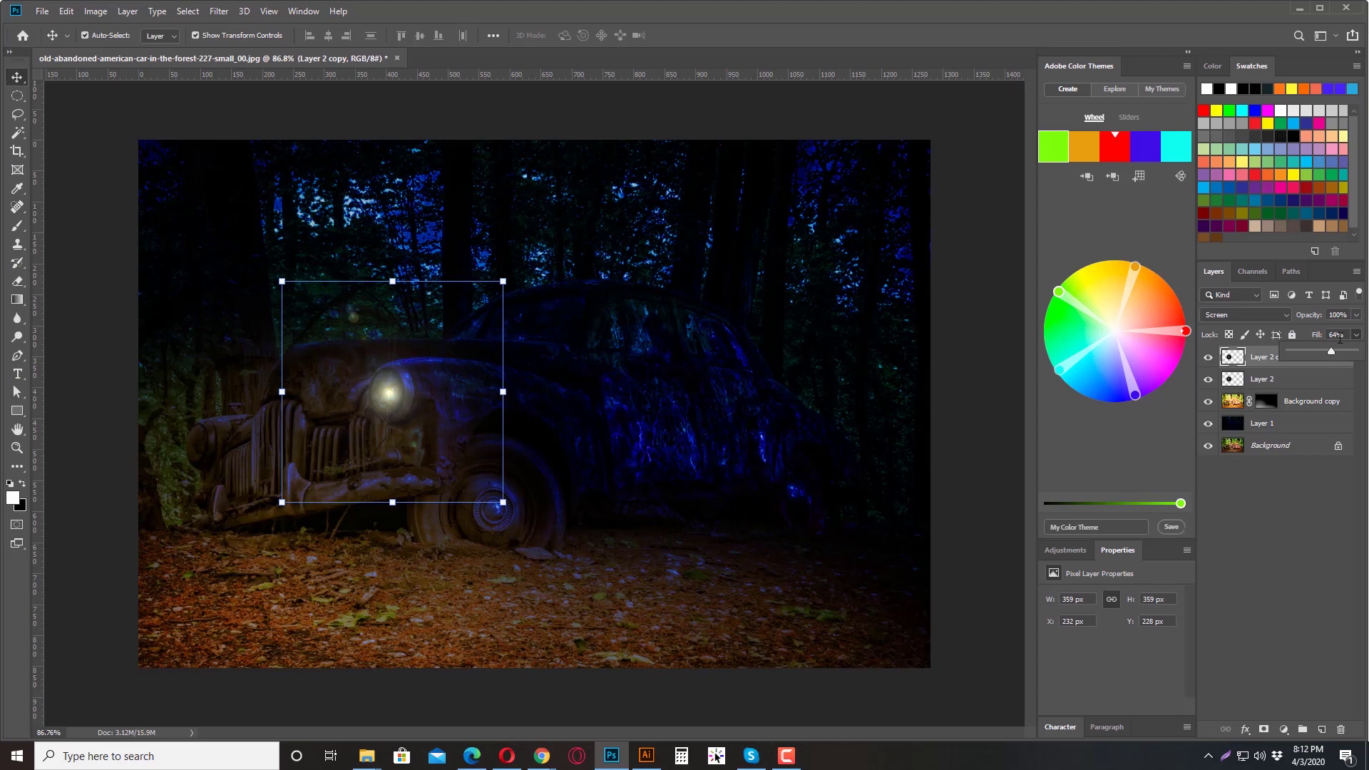
left_click(1328, 333)
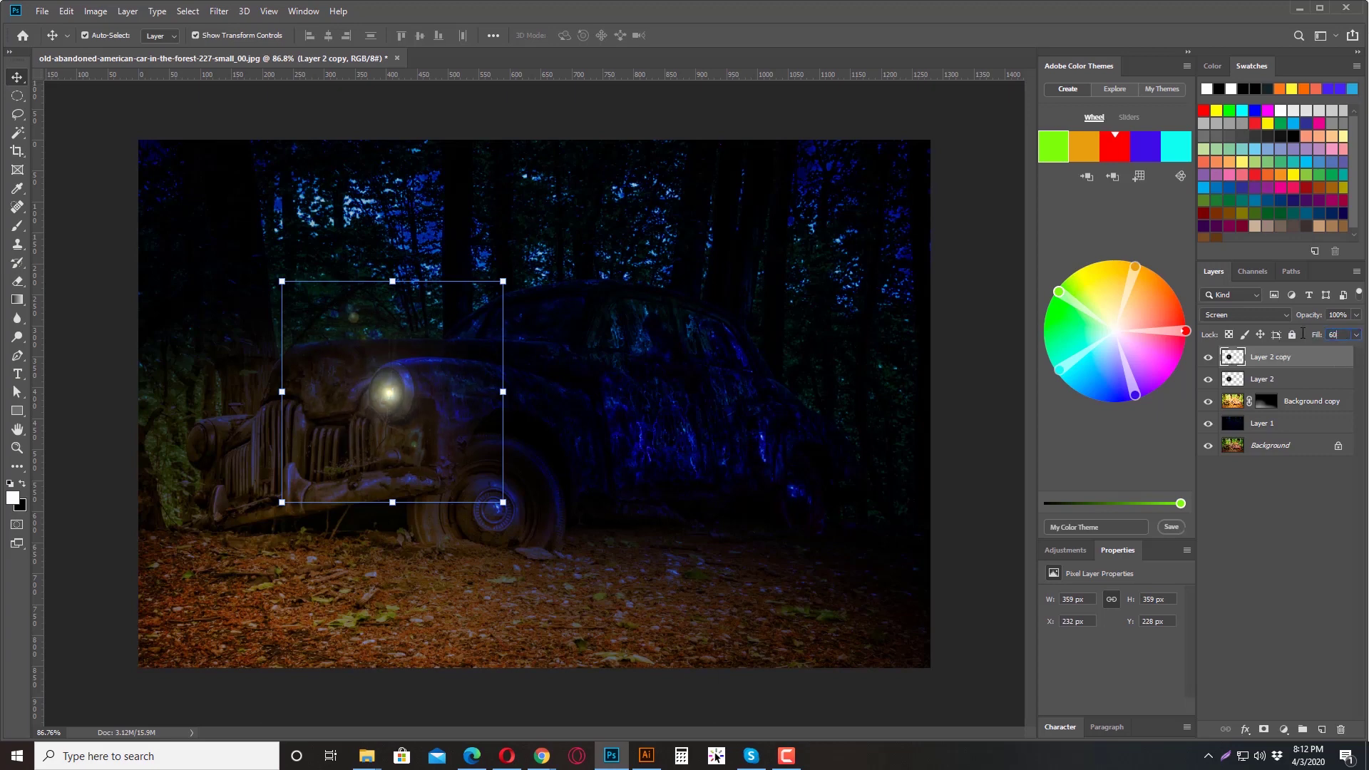
left_click(1275, 492)
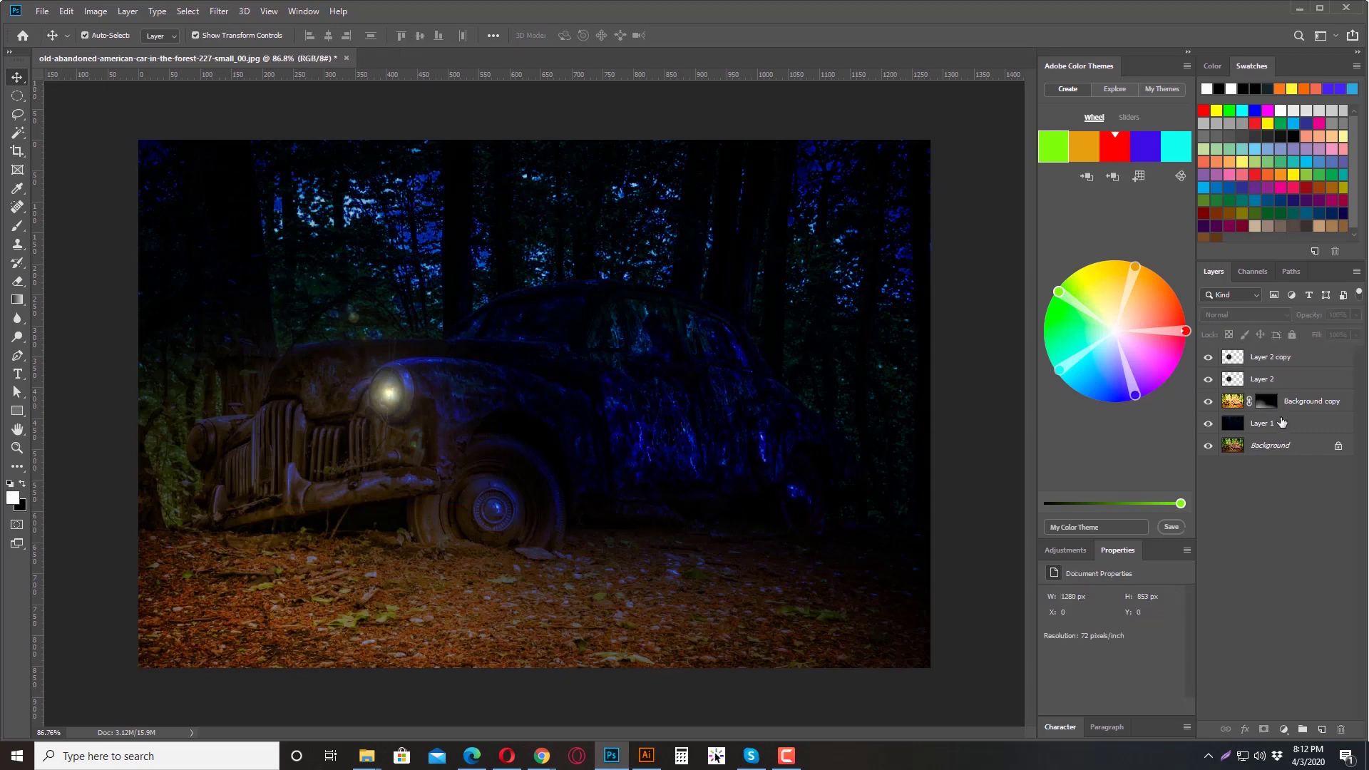
Duplicate Layer 2 copy and set the duplicate's fill to 90%
left_click(1294, 360)
key("ctrl+j")
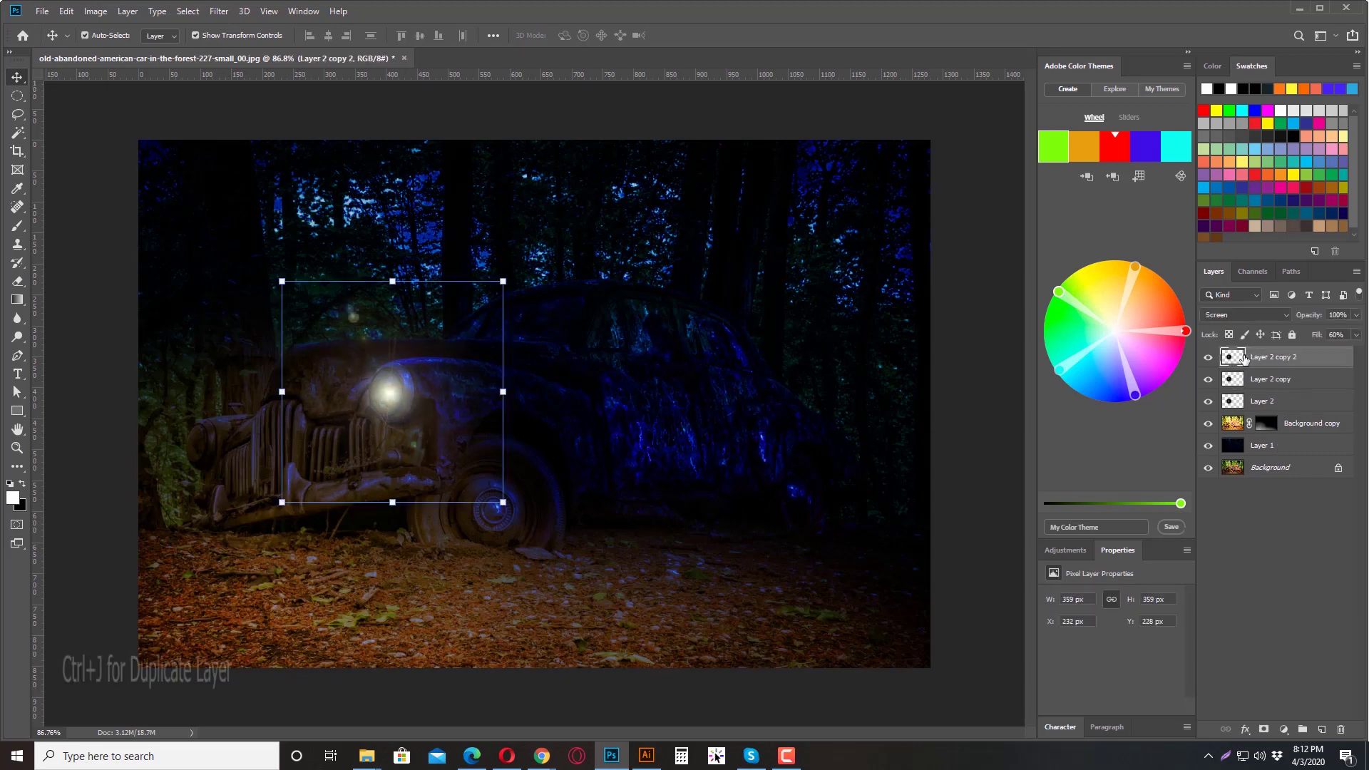
left_click(1356, 335)
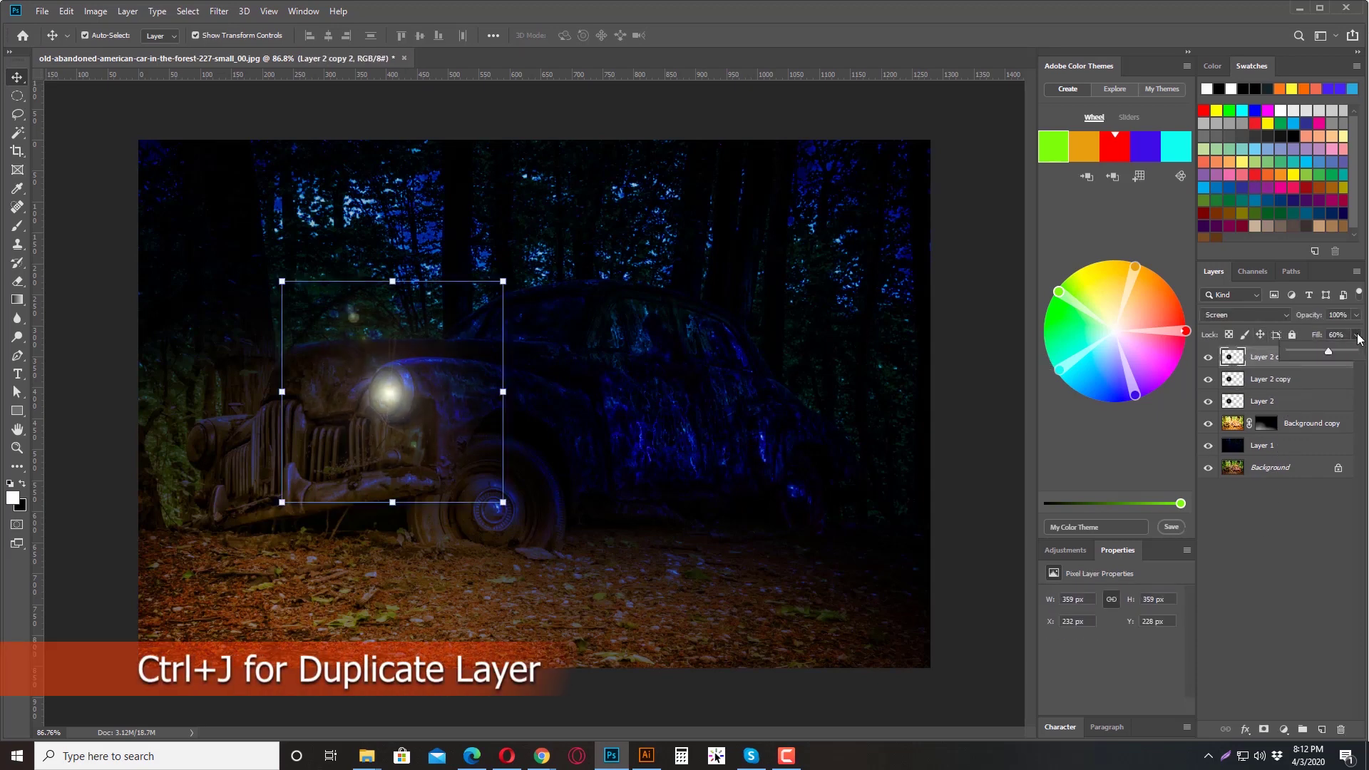
left_click(1341, 353)
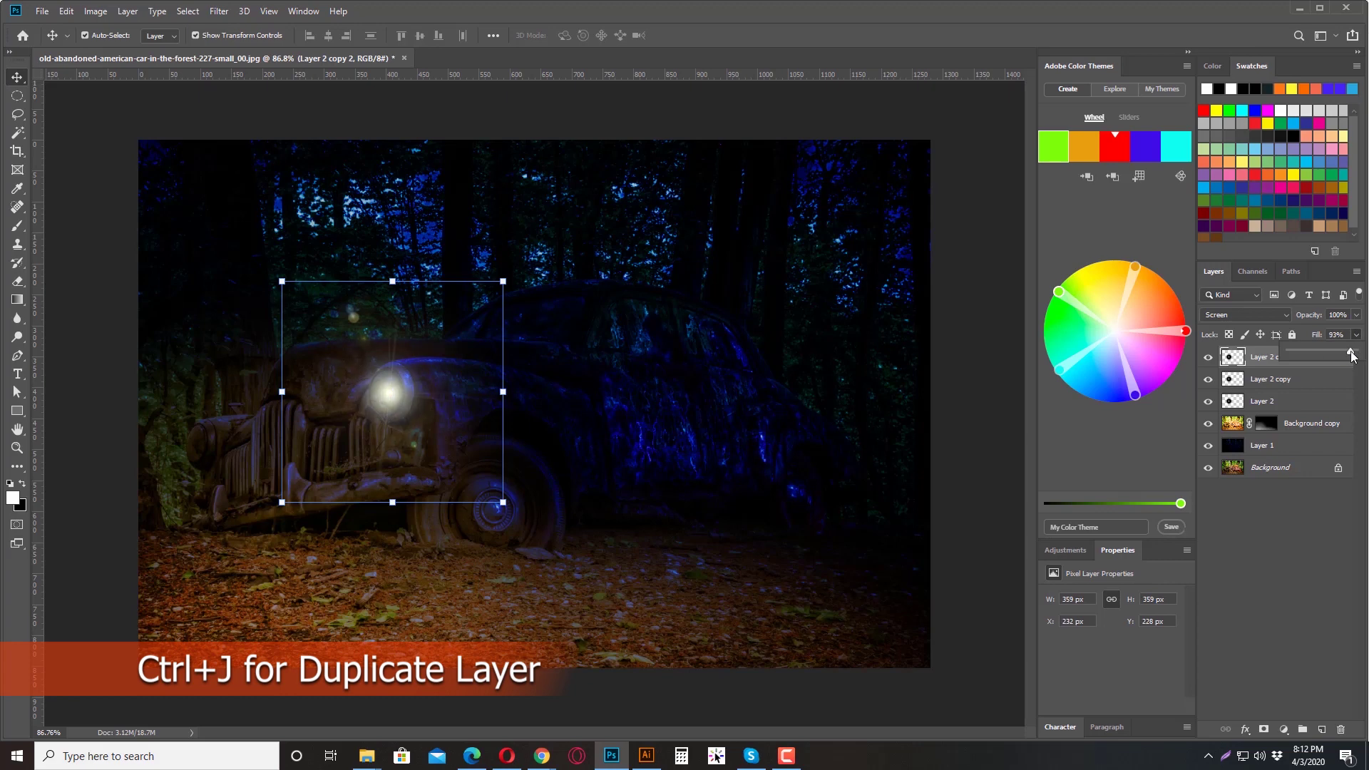
left_click_drag(1352, 356, 1348, 357)
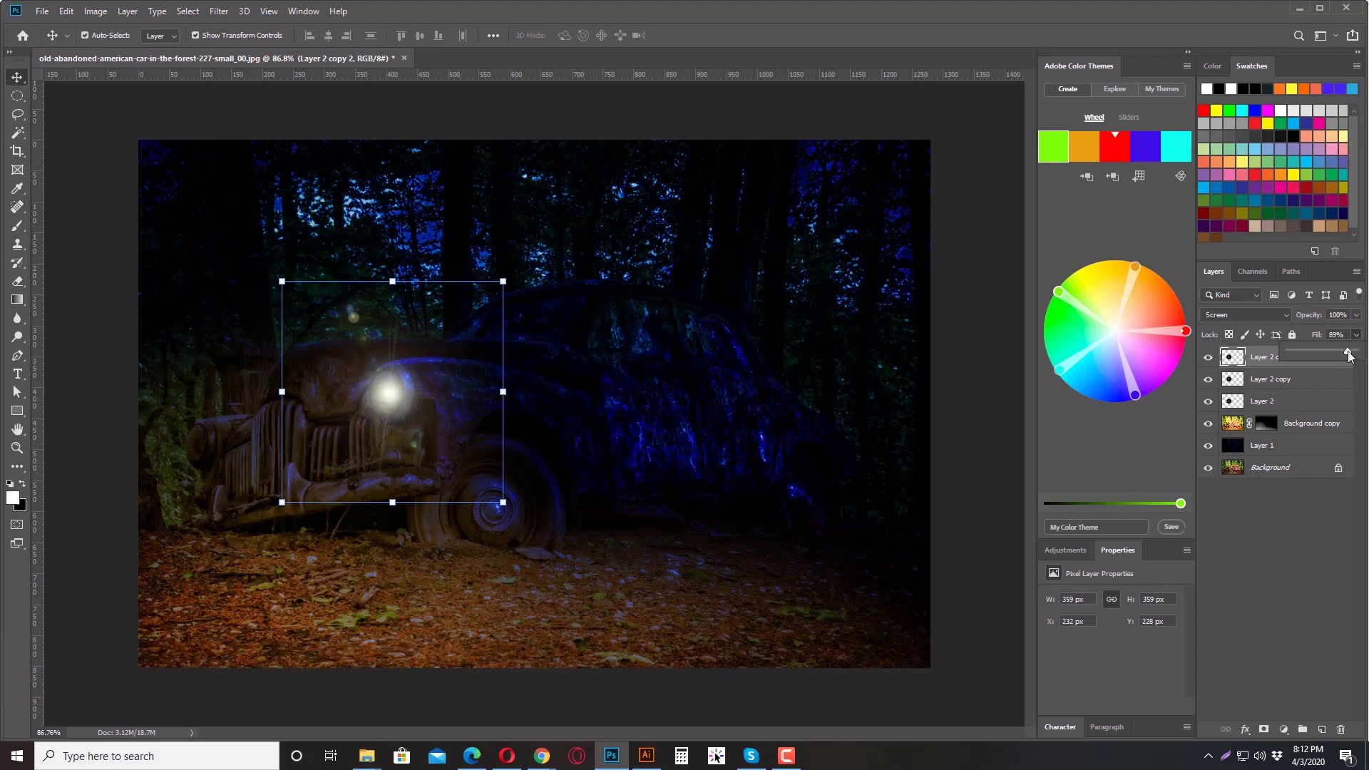
left_click(1337, 335)
type("90")
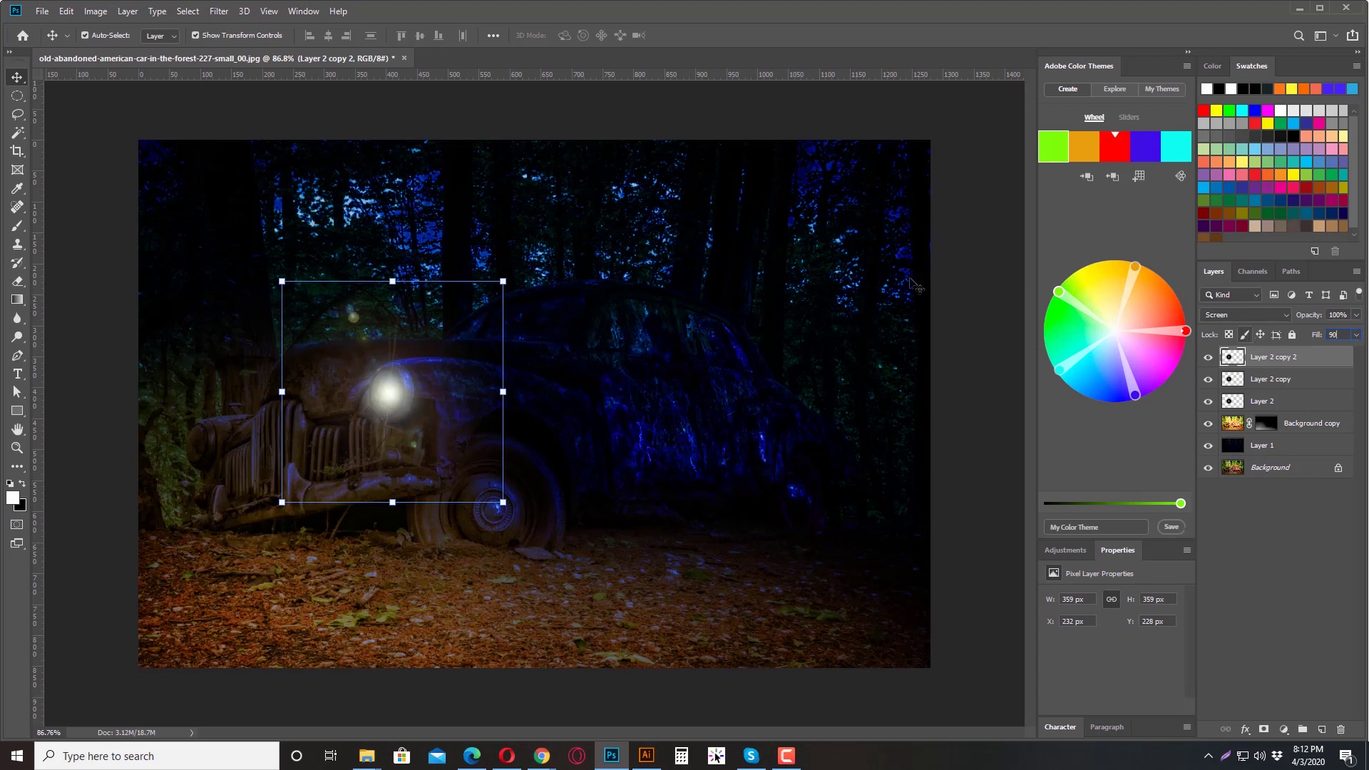
left_click(549, 292)
Rotate the headlight flare on Layer 2 copy 2 by about -122.56 degrees and apply the transform
left_click(1265, 357)
left_click_drag(511, 271, 272, 363)
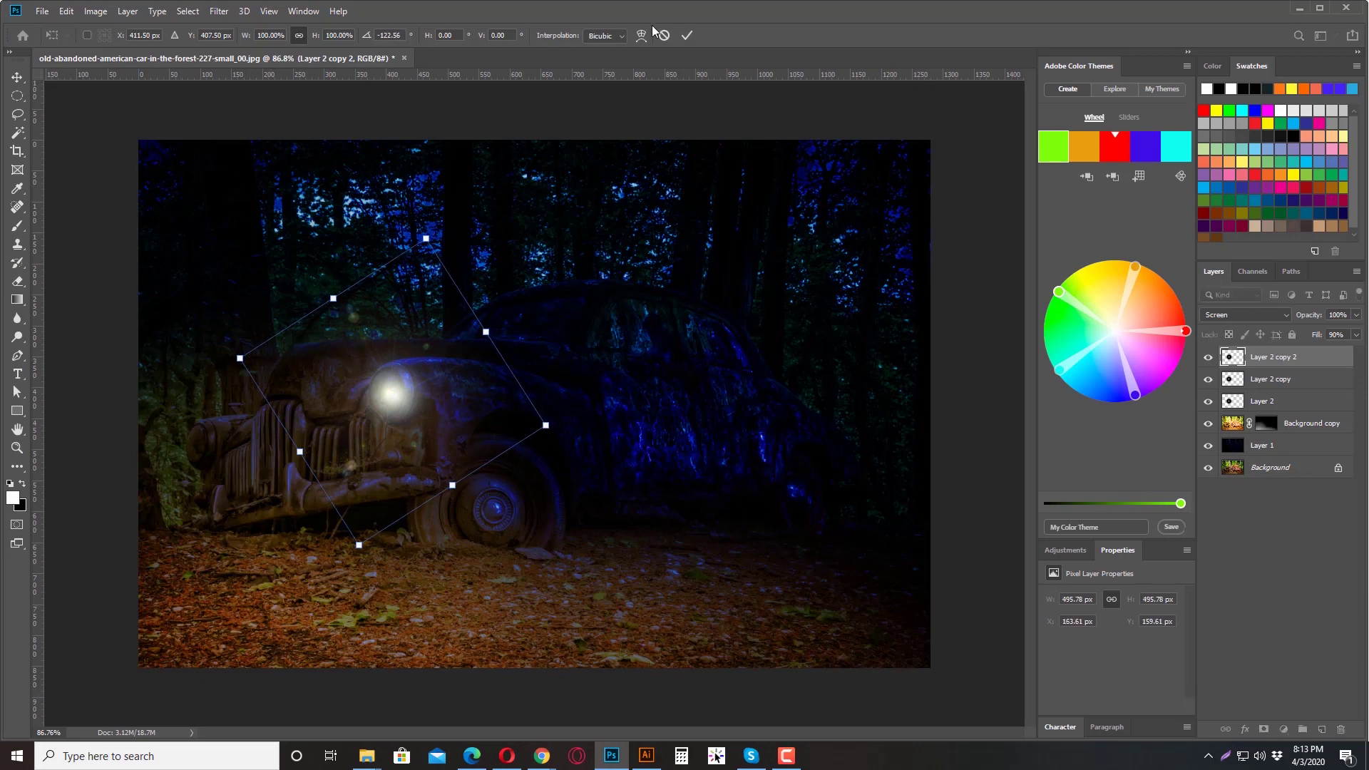
left_click(687, 37)
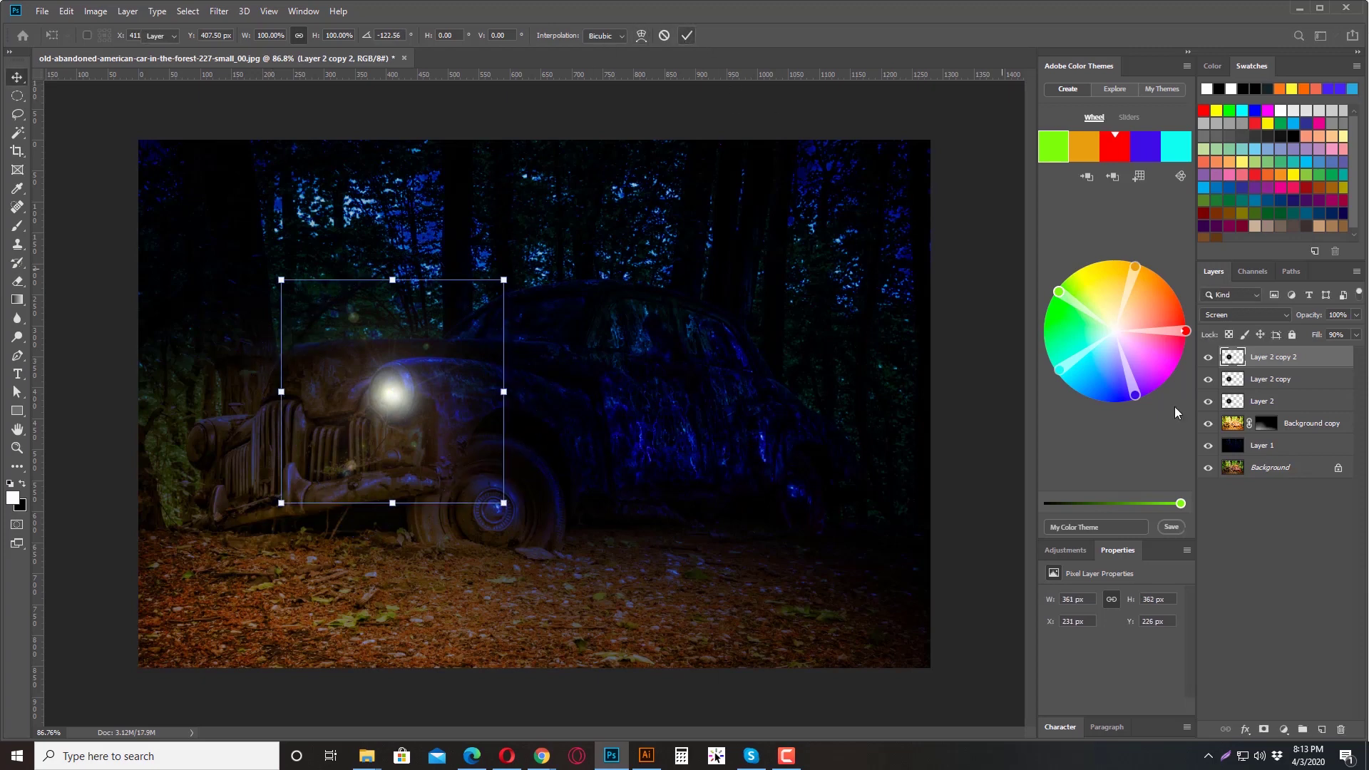
left_click(1275, 579)
Paint white over the car's windows on the Background copy layer mask with a smaller brush at 51% opacity to light them up
left_click(1309, 425)
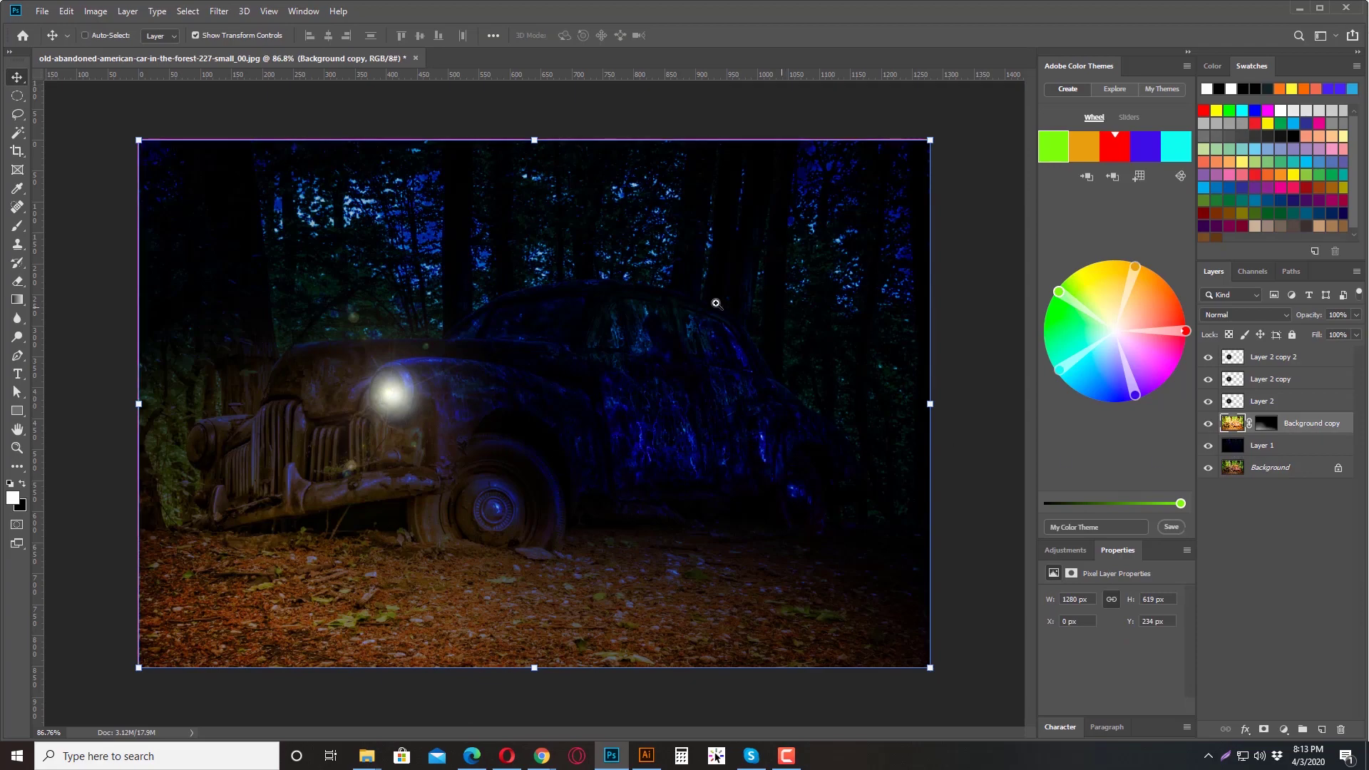
left_click(679, 320, "ctrl")
left_click(670, 337, "ctrl+alt")
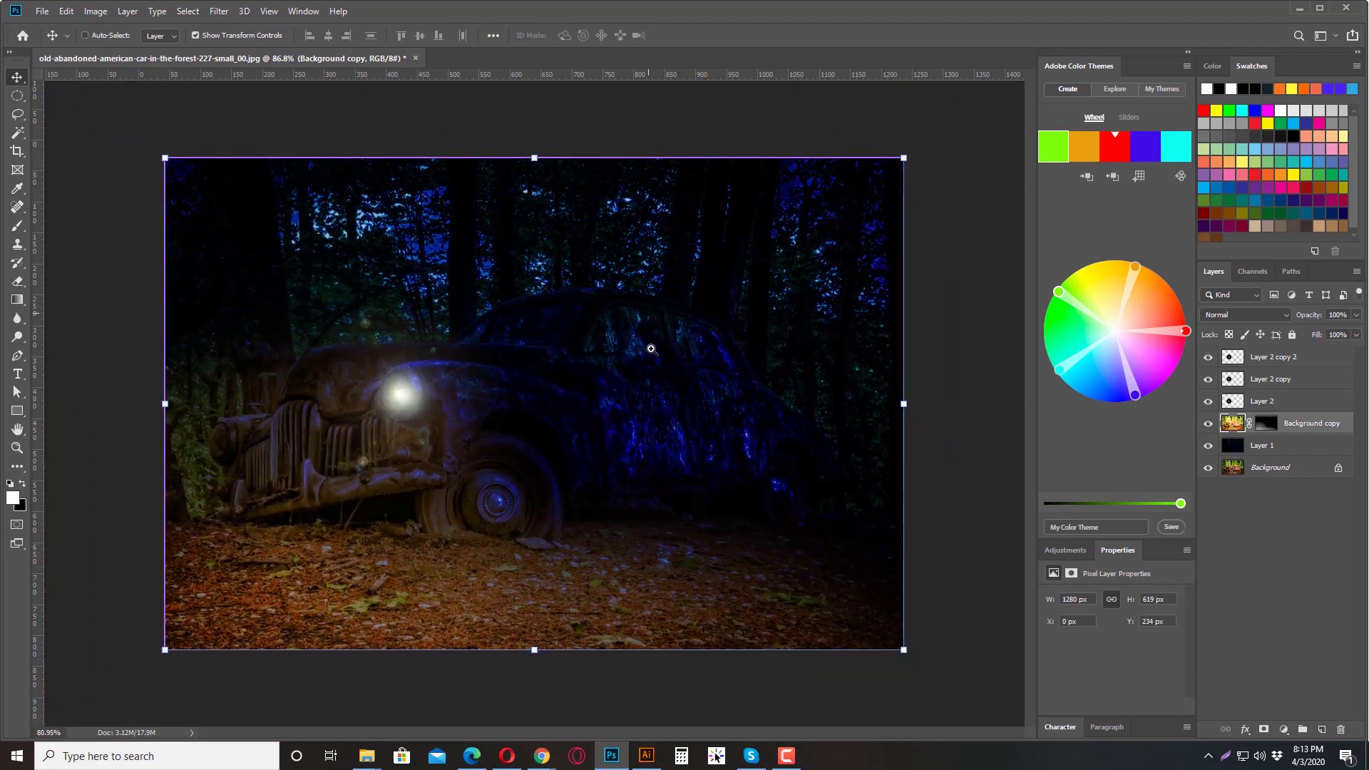
left_click(666, 335, "ctrl")
left_click(1256, 532)
left_click(677, 338, "ctrl")
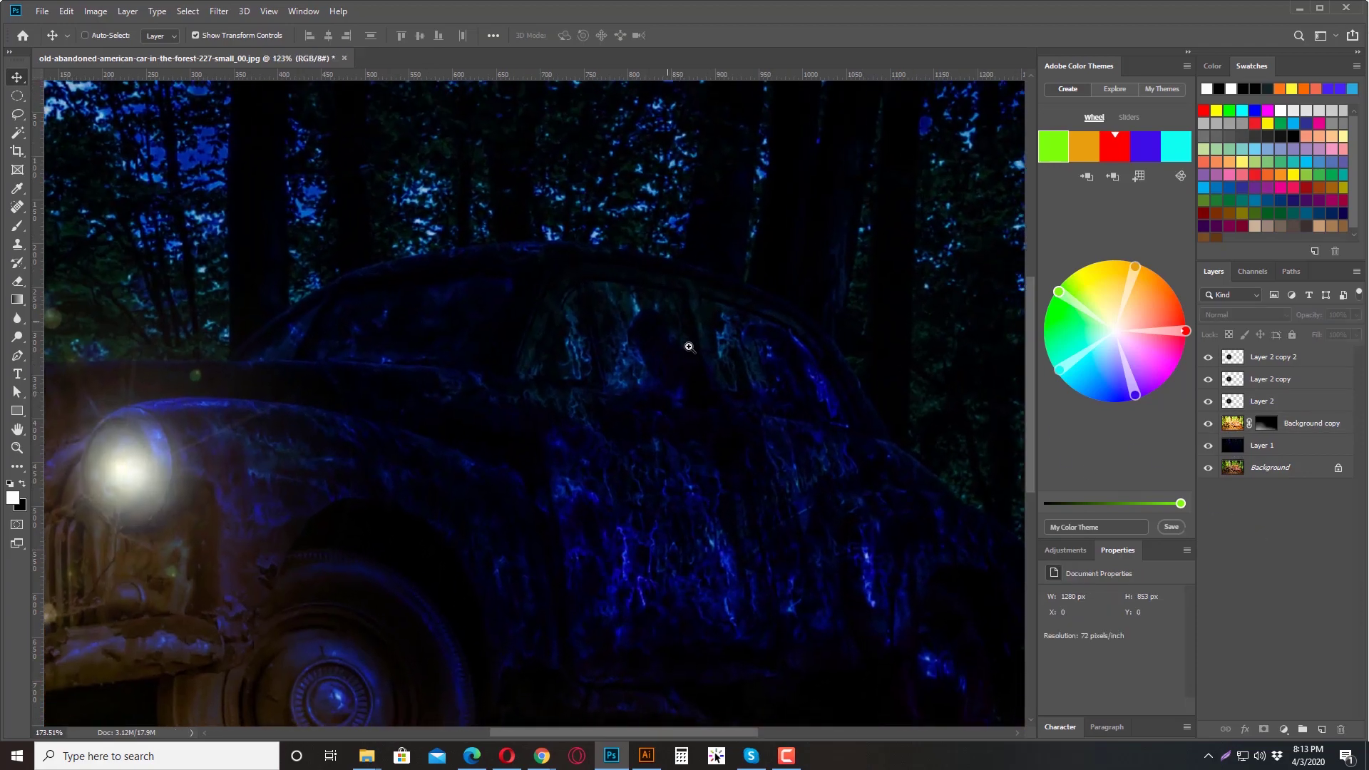
left_click(1267, 428)
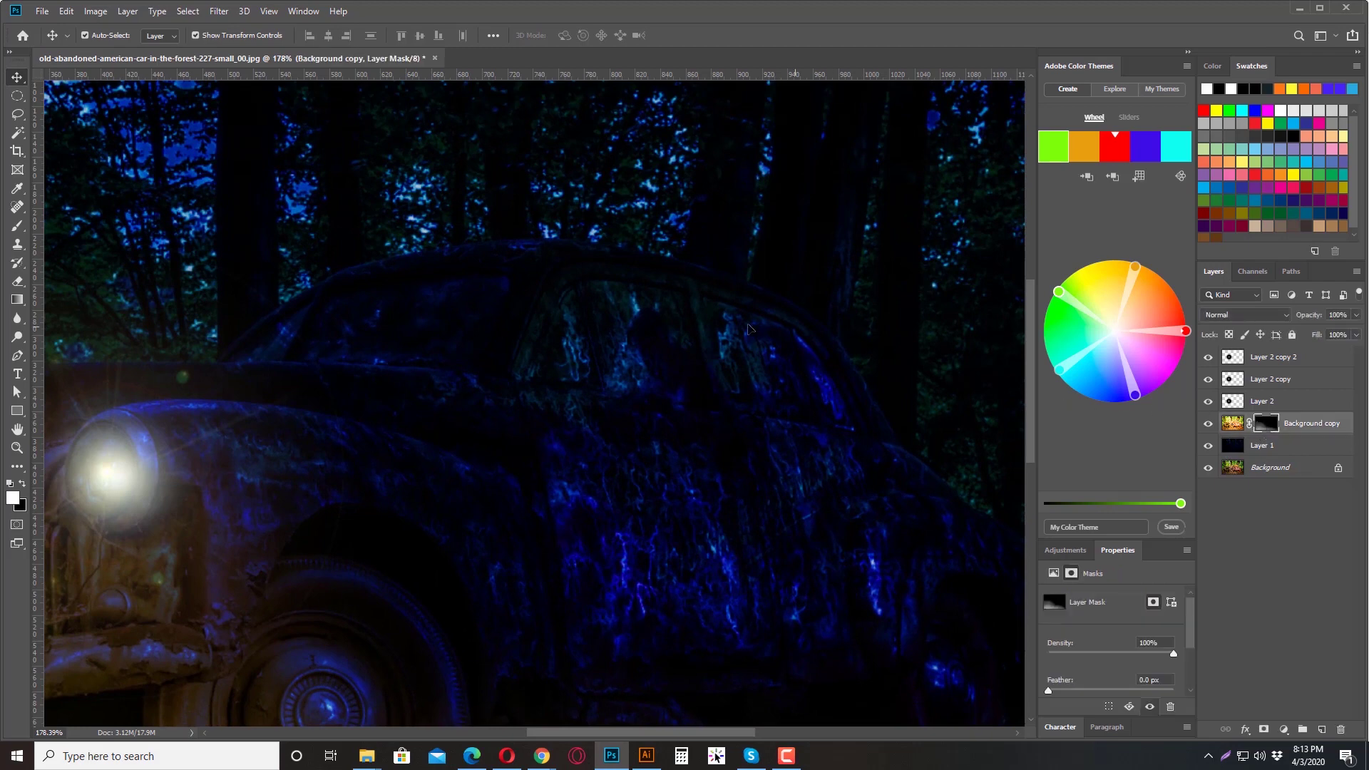
key("b")
mouse_move(578, 345)
left_mouse_down()
mouse_move(646, 316)
mouse_move(579, 323)
mouse_move(589, 338)
mouse_move(578, 354)
mouse_move(696, 361)
mouse_move(670, 348)
mouse_move(582, 352)
mouse_move(696, 370)
mouse_move(561, 363)
mouse_move(630, 318)
mouse_move(792, 381)
mouse_move(760, 372)
mouse_move(737, 332)
mouse_move(824, 397)
mouse_move(636, 346)
mouse_move(457, 321)
mouse_move(457, 306)
mouse_move(328, 312)
mouse_move(336, 339)
mouse_move(271, 335)
mouse_move(447, 349)
mouse_move(478, 306)
mouse_move(393, 296)
mouse_move(274, 335)
mouse_move(449, 339)
mouse_move(459, 315)
mouse_move(338, 329)
mouse_move(488, 328)
mouse_move(593, 295)
mouse_move(563, 347)
mouse_move(682, 377)
mouse_move(670, 315)
mouse_move(610, 373)
mouse_move(553, 365)
mouse_move(797, 354)
mouse_move(743, 344)
mouse_move(756, 393)
mouse_move(846, 406)
mouse_move(735, 325)
mouse_move(741, 357)
left_mouse_up()
key("bracketleft")
key("bracketleft")
key("bracketleft")
key("5")
key("1")
left_click(1258, 498)
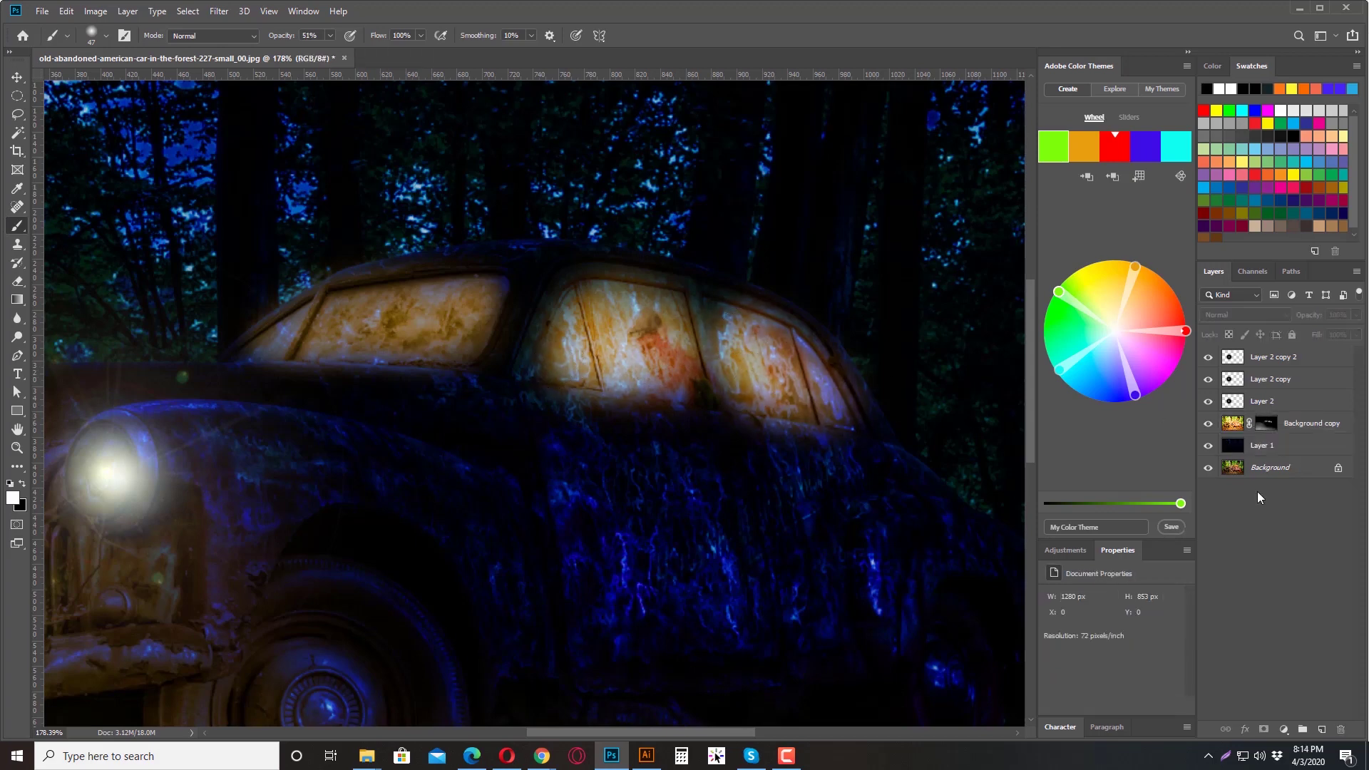
Group all the light layers from Layer 2 copy 2 down to Background copy
scroll(651, 459, "down", 5)
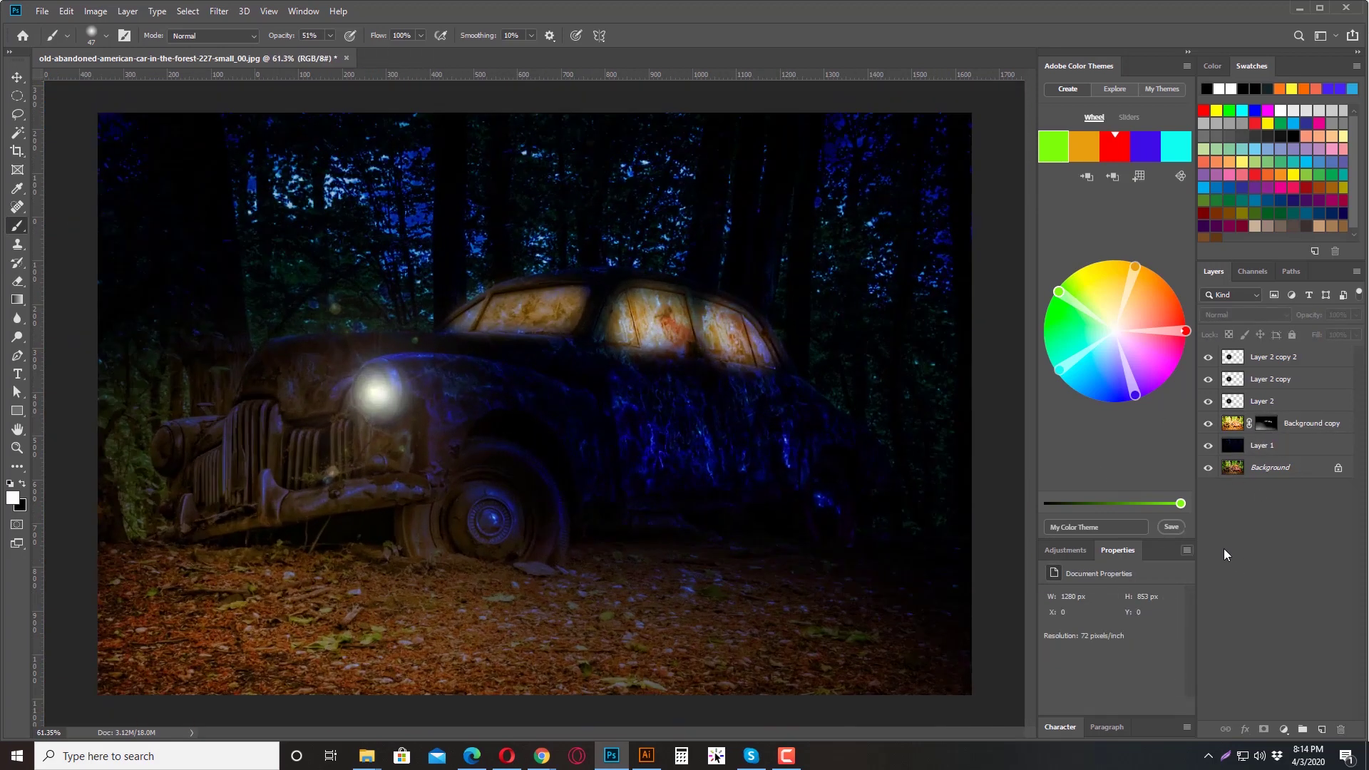
key("ctrl+1")
left_click(1273, 359)
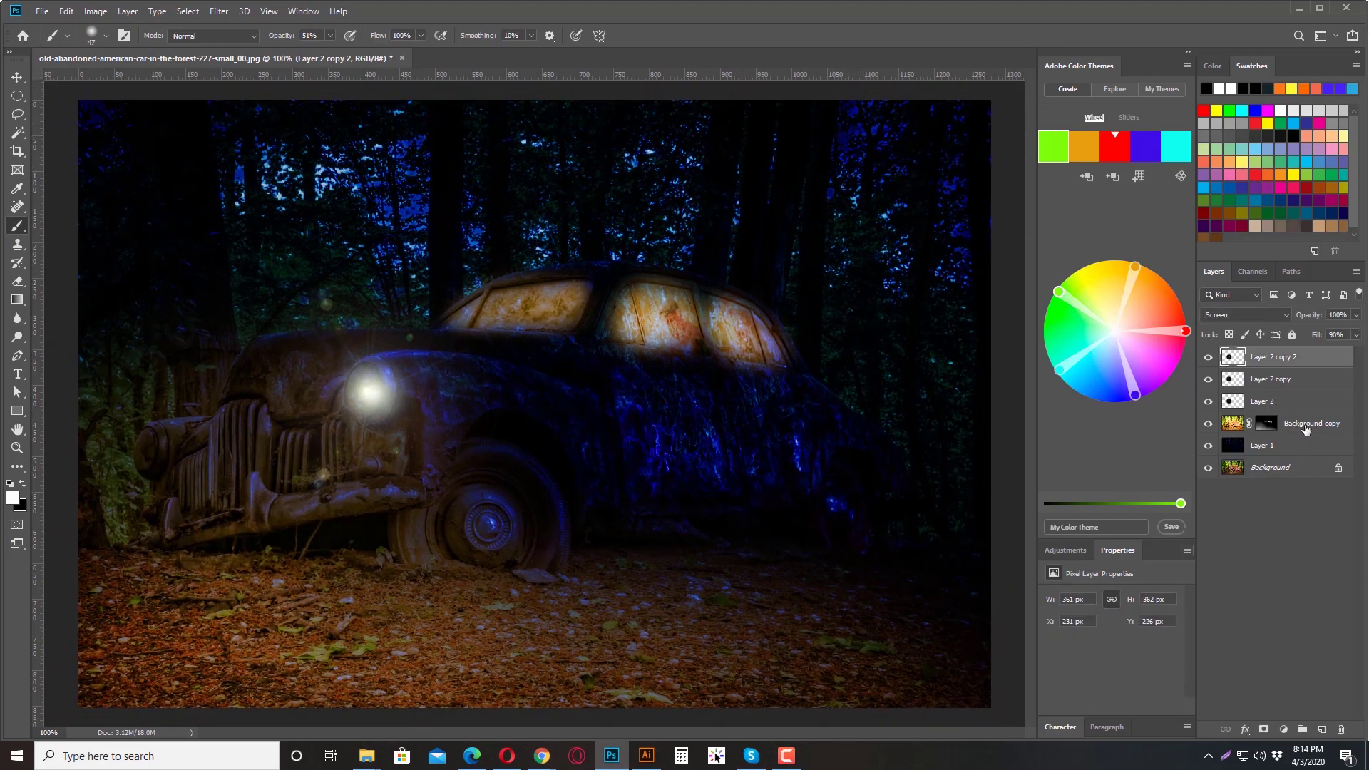
left_click(1305, 428, "shift")
key("ctrl+g")
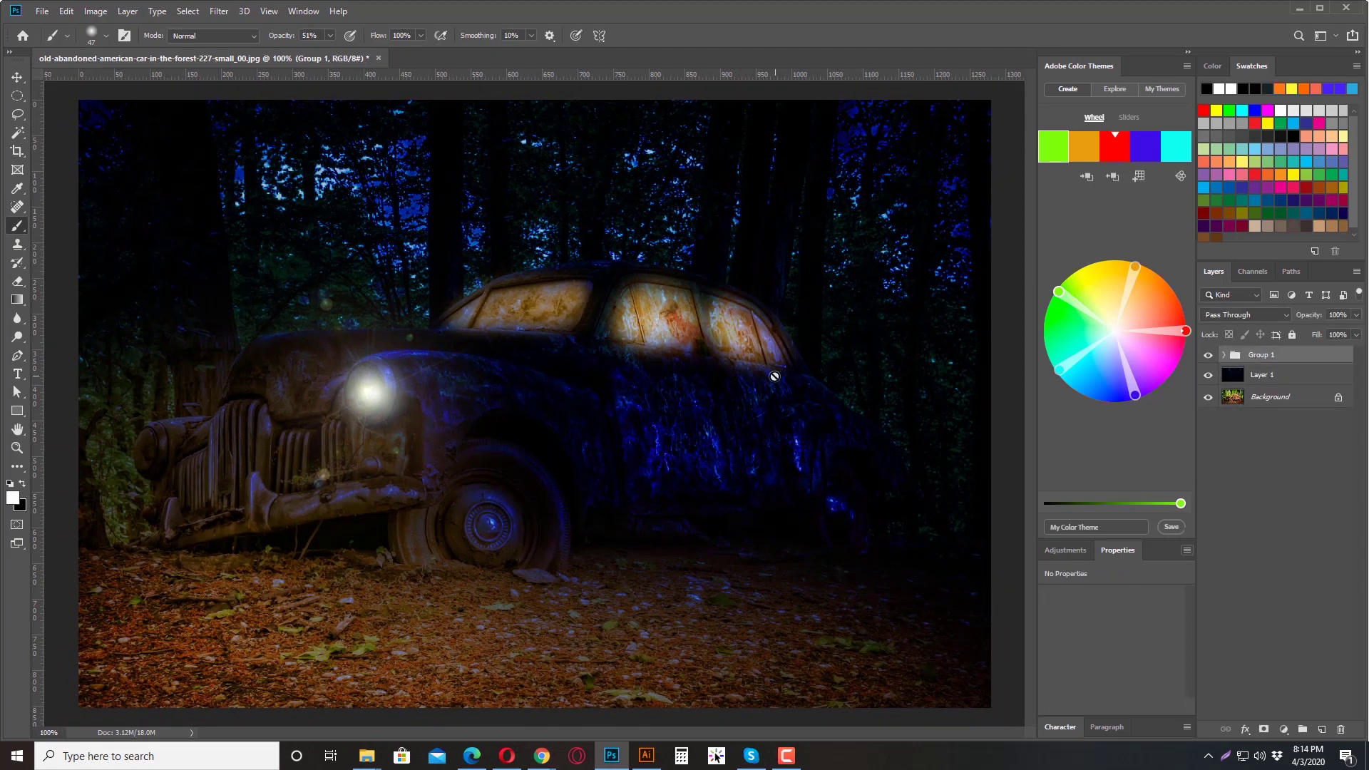
left_click(1208, 542)
Show the Timeline, create a frame animation and set the first frame's delay to 2 seconds
left_click(303, 11)
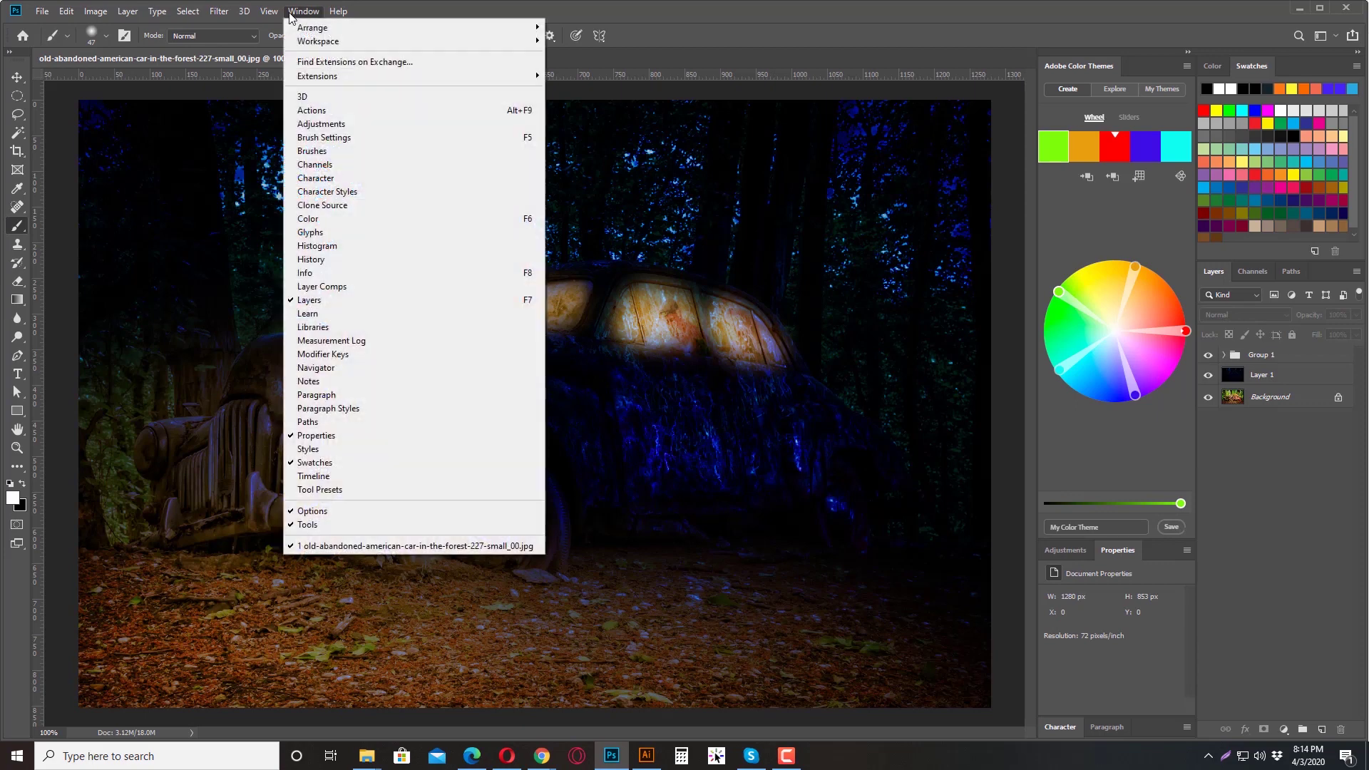
left_click(314, 475)
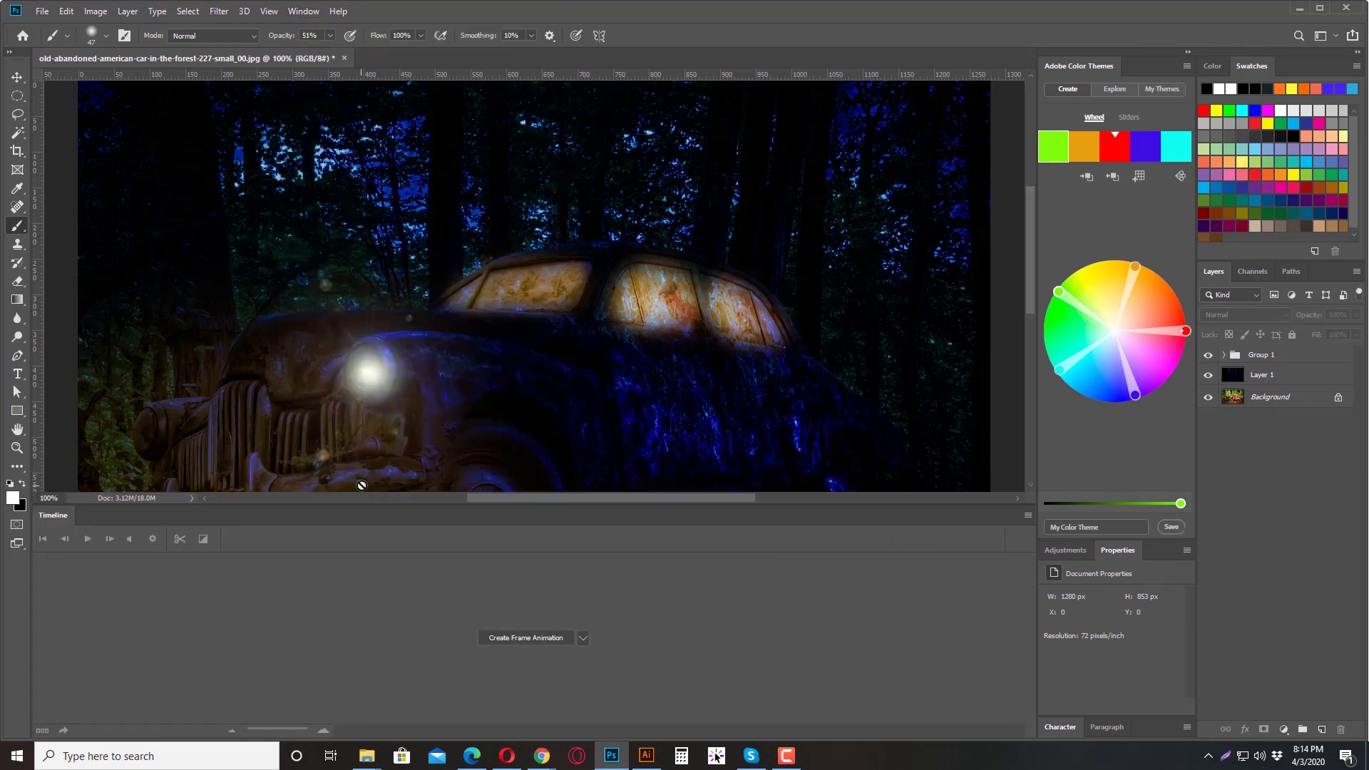
left_click(538, 641)
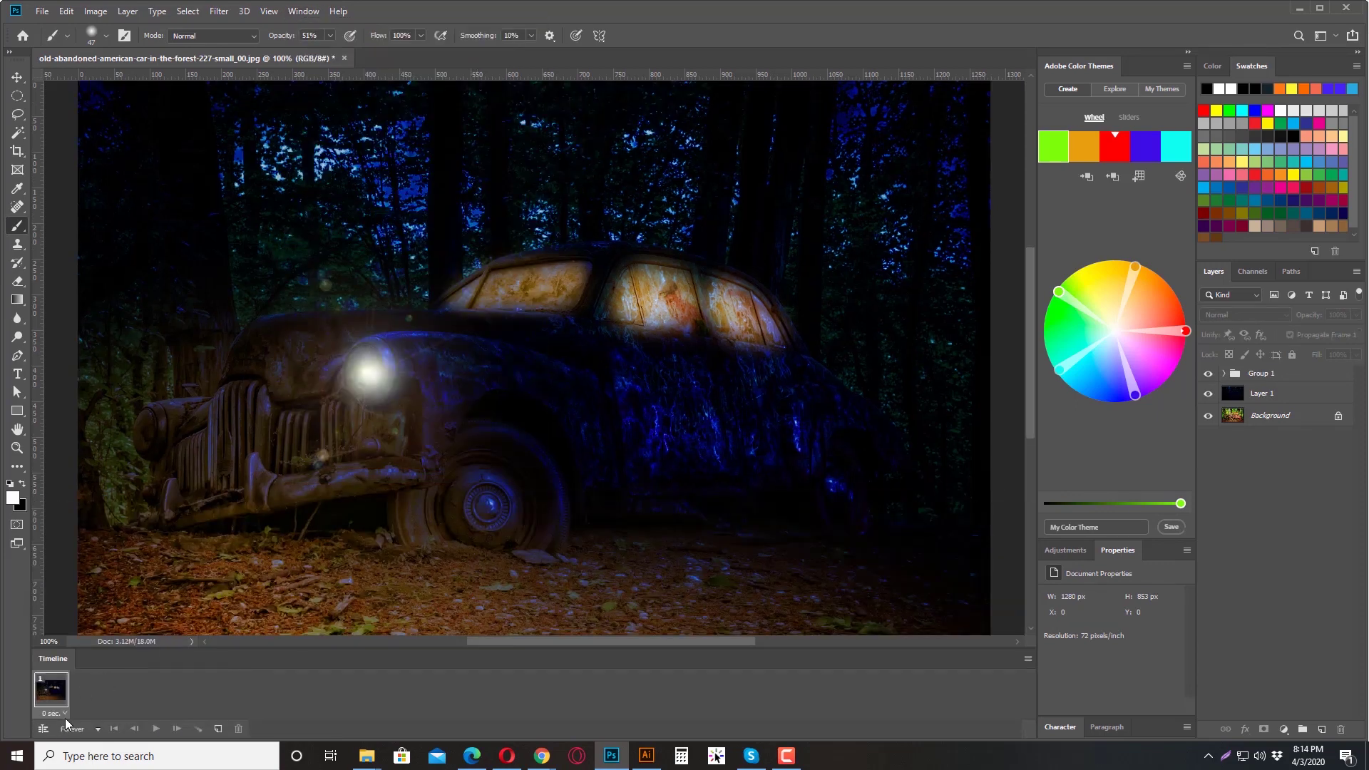
left_click(65, 714)
left_click(72, 633)
Duplicate the animation frame and hide Group 1 in the first frame
left_click(218, 728)
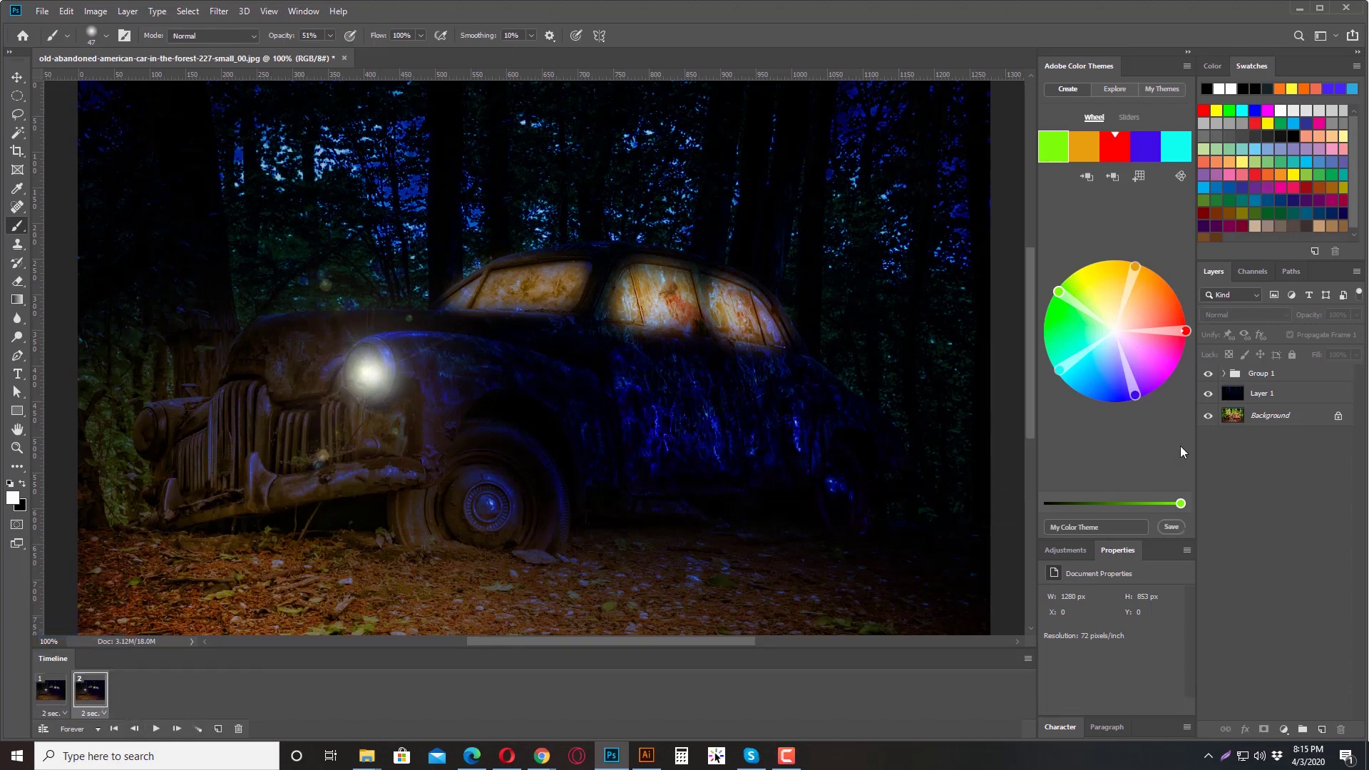
left_click(60, 681)
left_click(1208, 375)
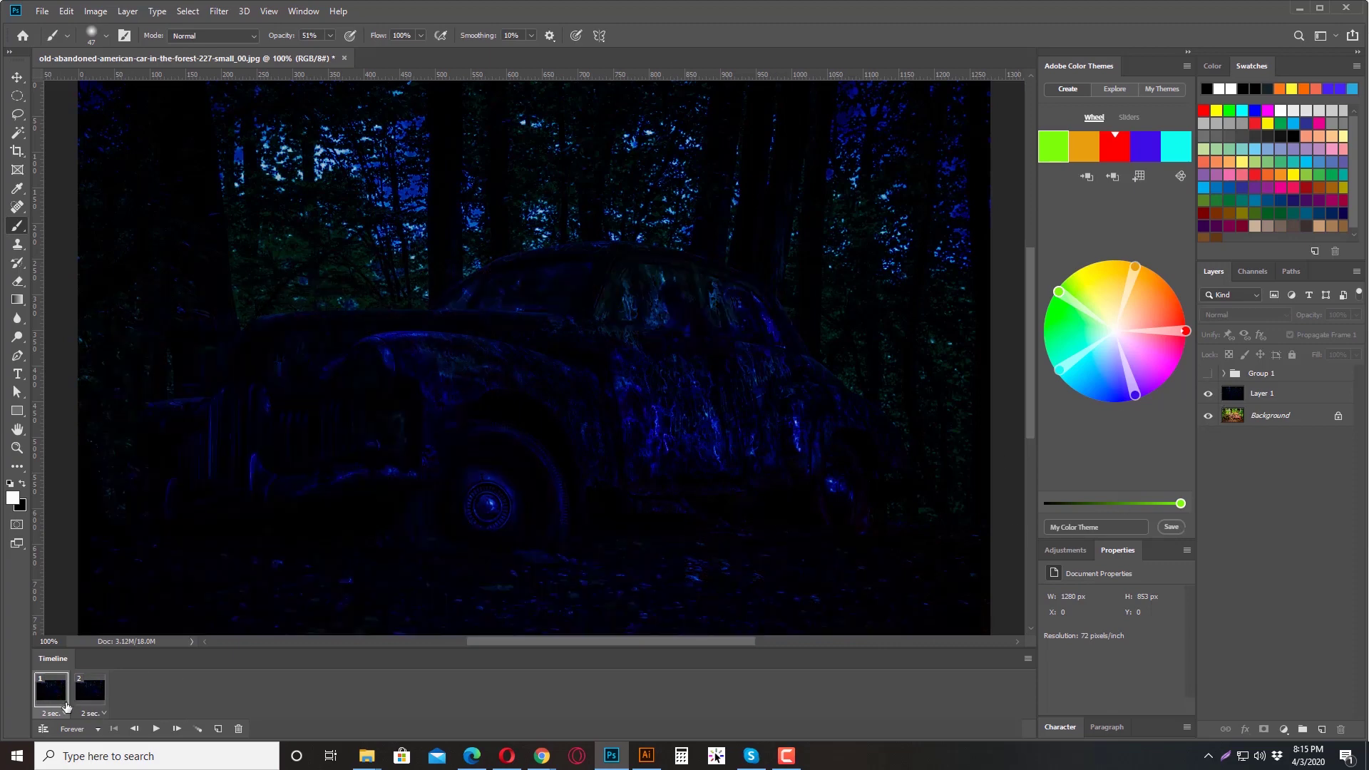
Set the second frame's delay to 1 second and make Group 1 visible in it
left_click(90, 689)
left_click(100, 713)
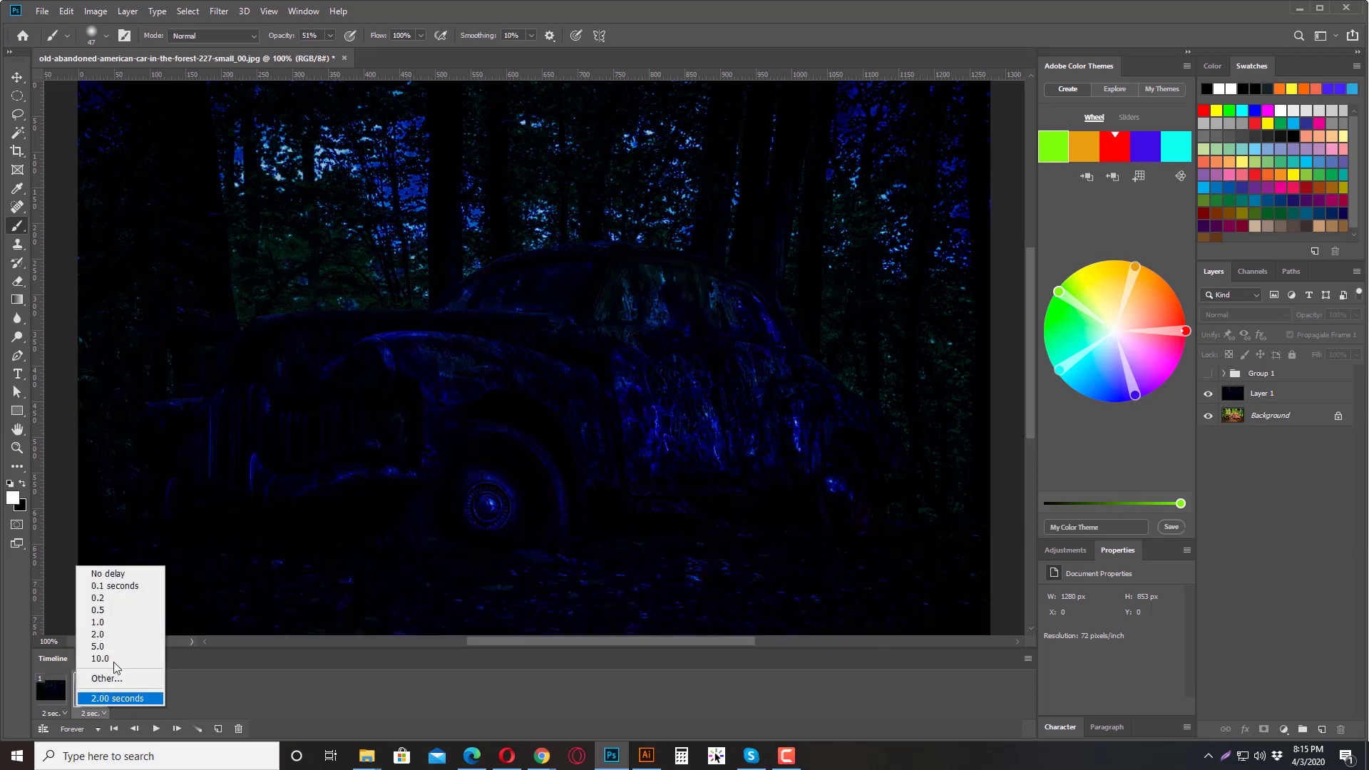
left_click(100, 621)
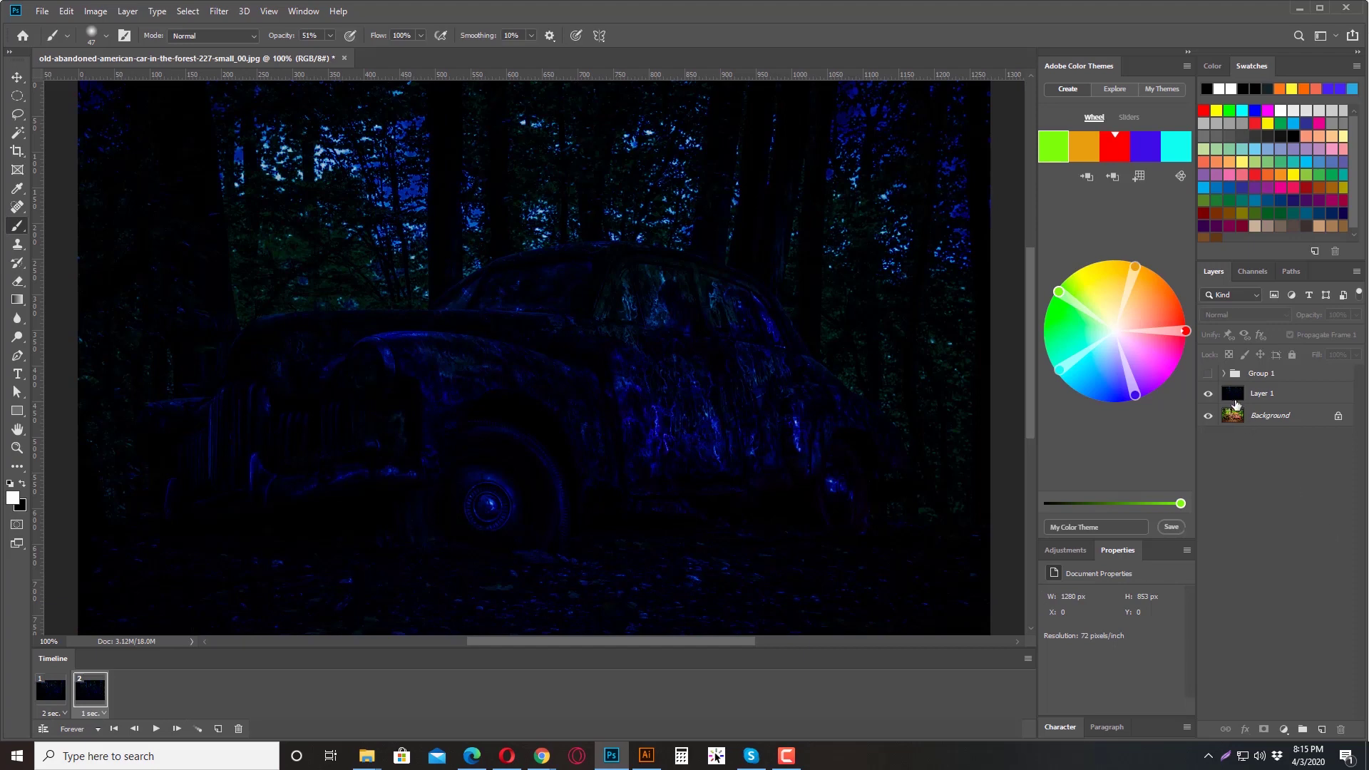
left_click(1209, 374)
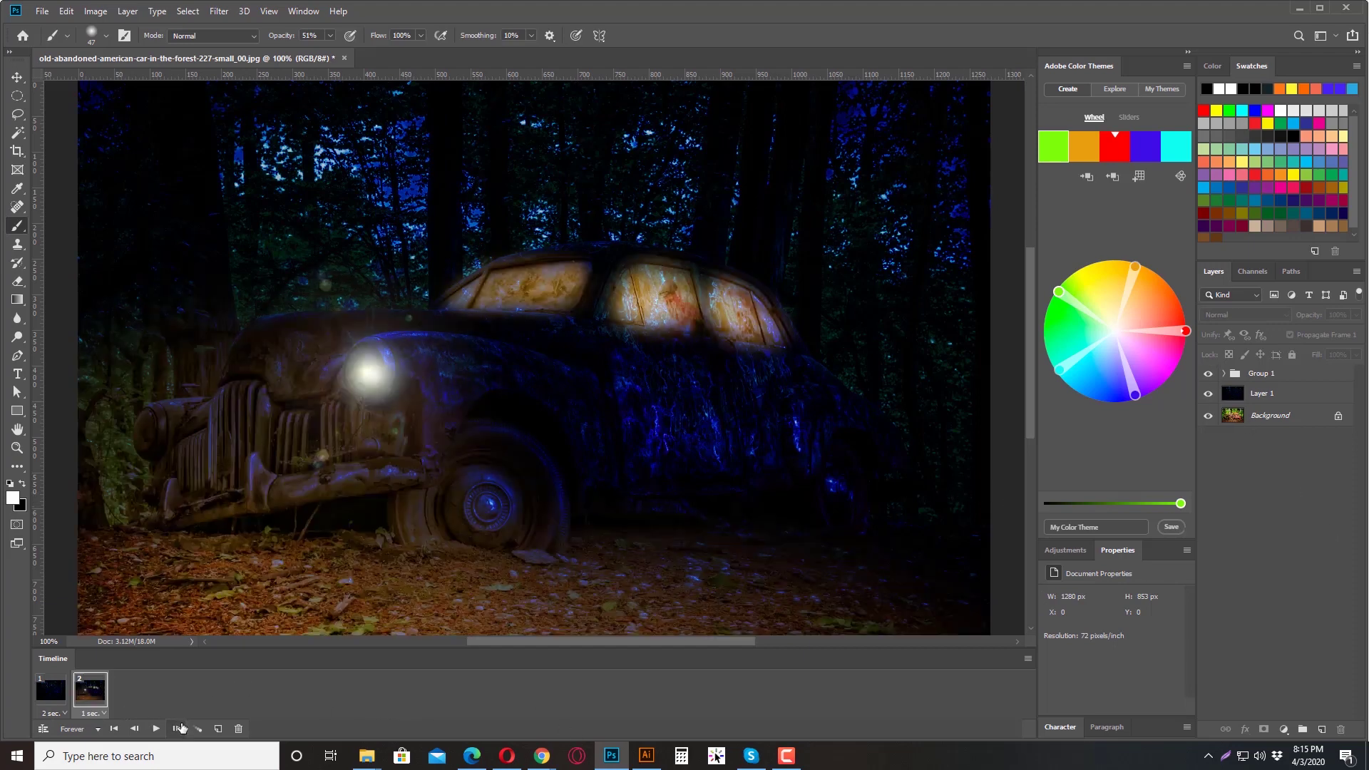
left_click(52, 687)
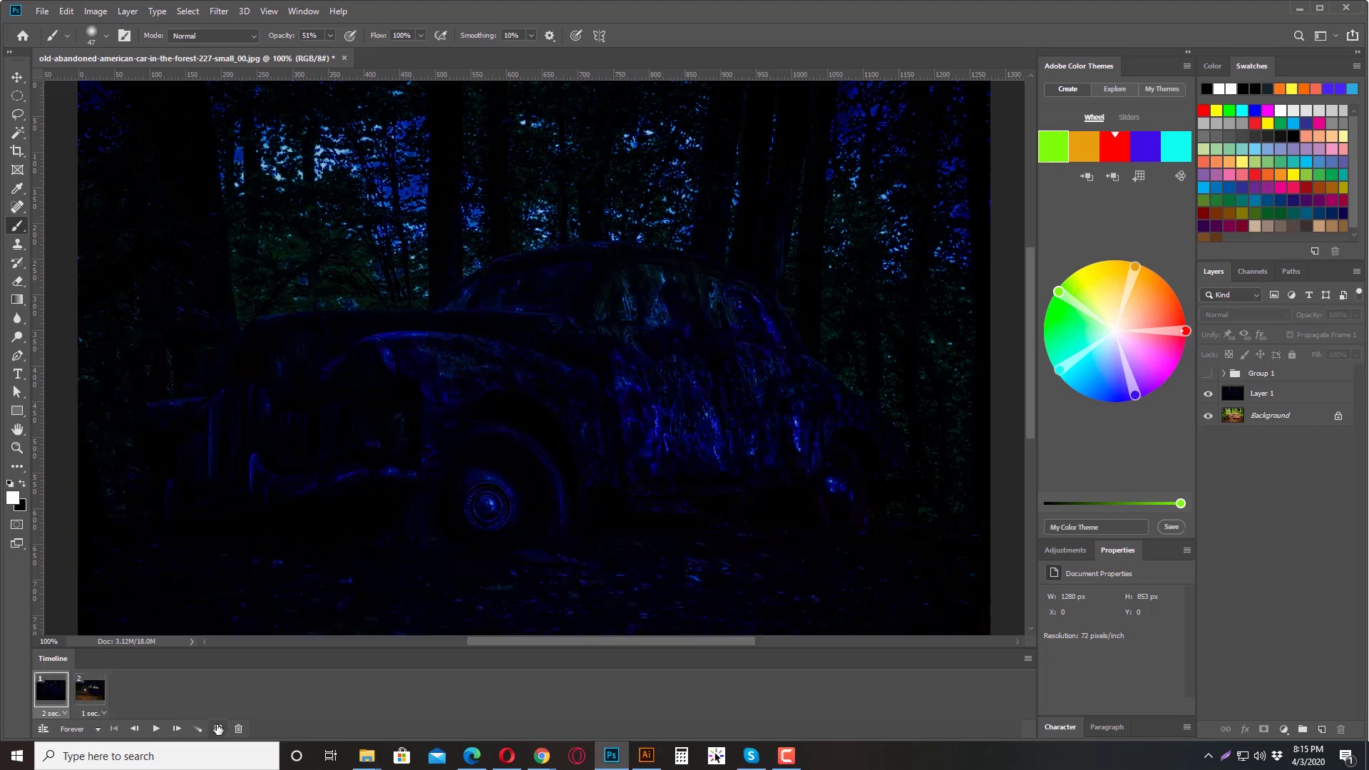
left_click(218, 729)
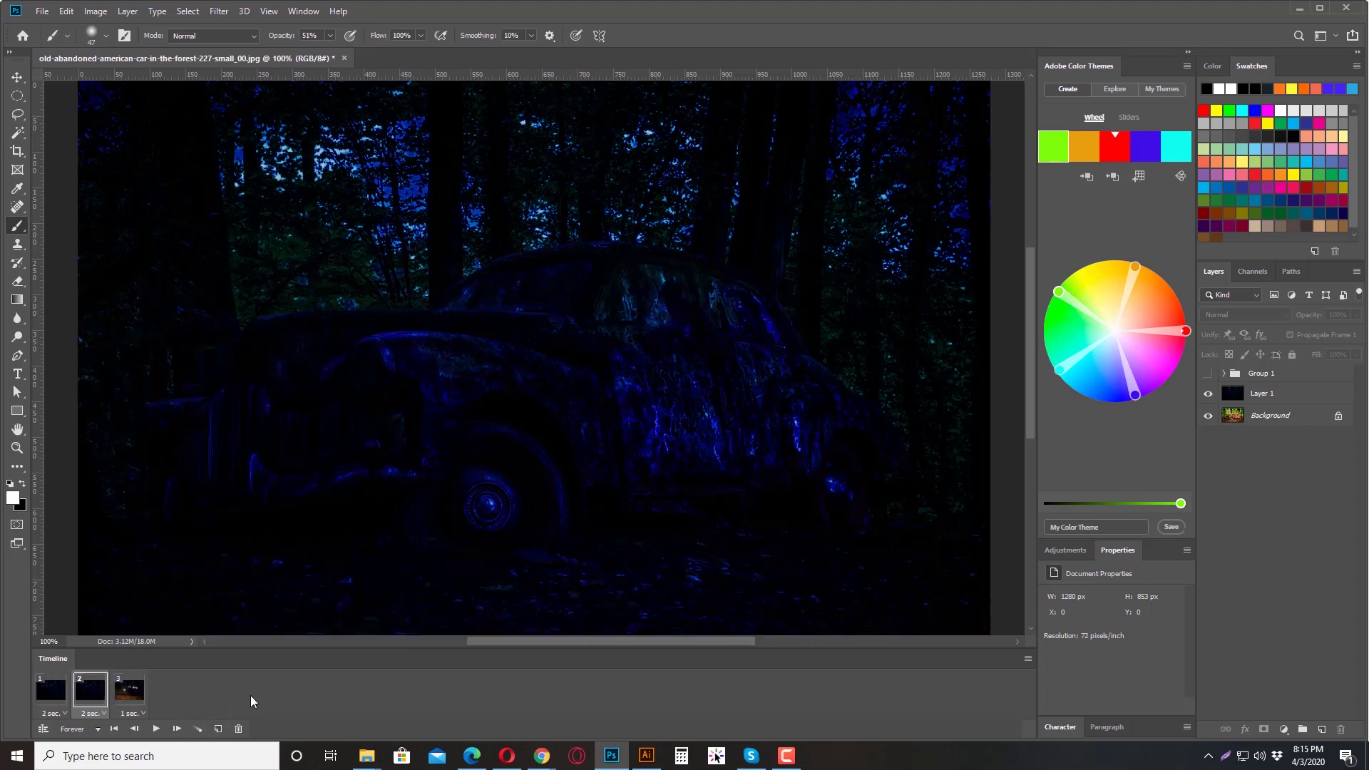
key("Delete")
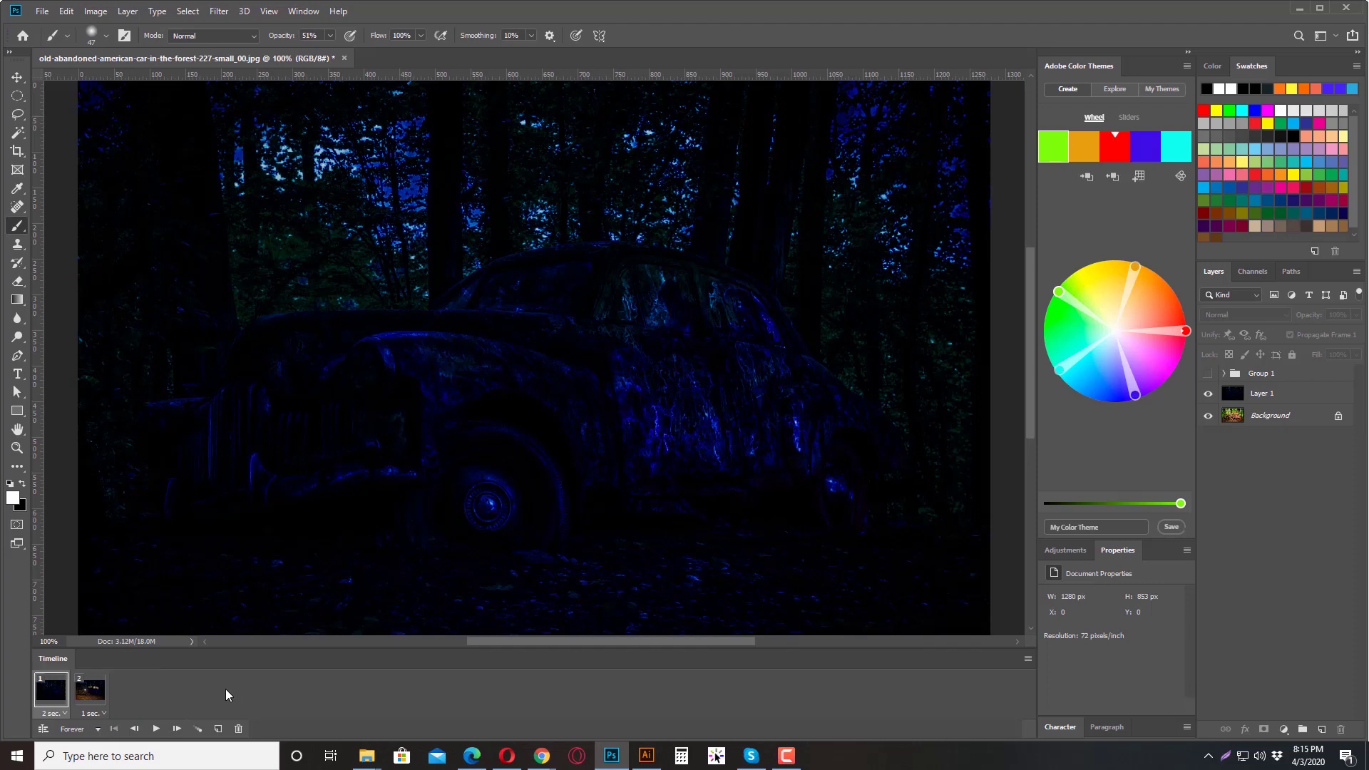
Check both frames and play the animation from the first frame to preview the lights turning on and off
left_click(88, 690)
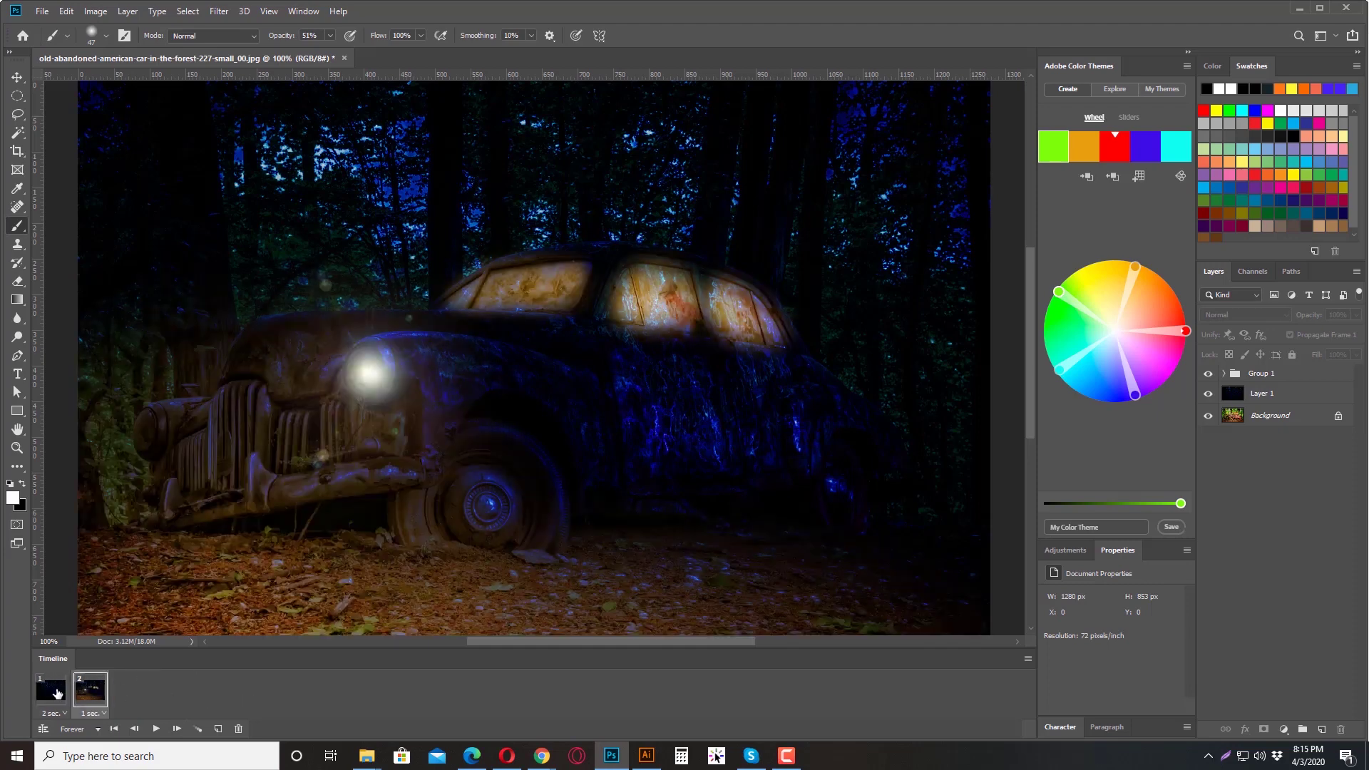
left_click(51, 689)
left_click(156, 728)
key("space")
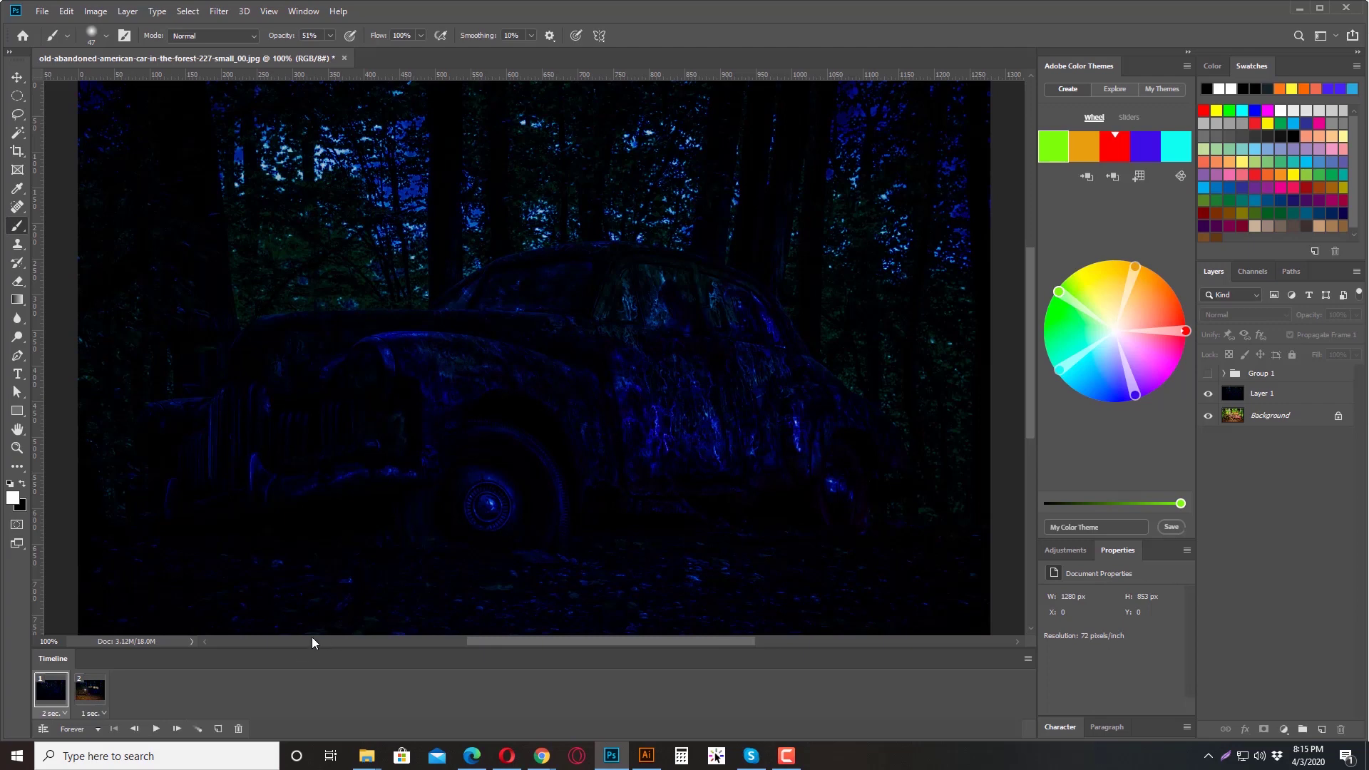
Set up a Save for Web export as a GIF with an image width of 1000 px
scroll(687, 418, "down", 1)
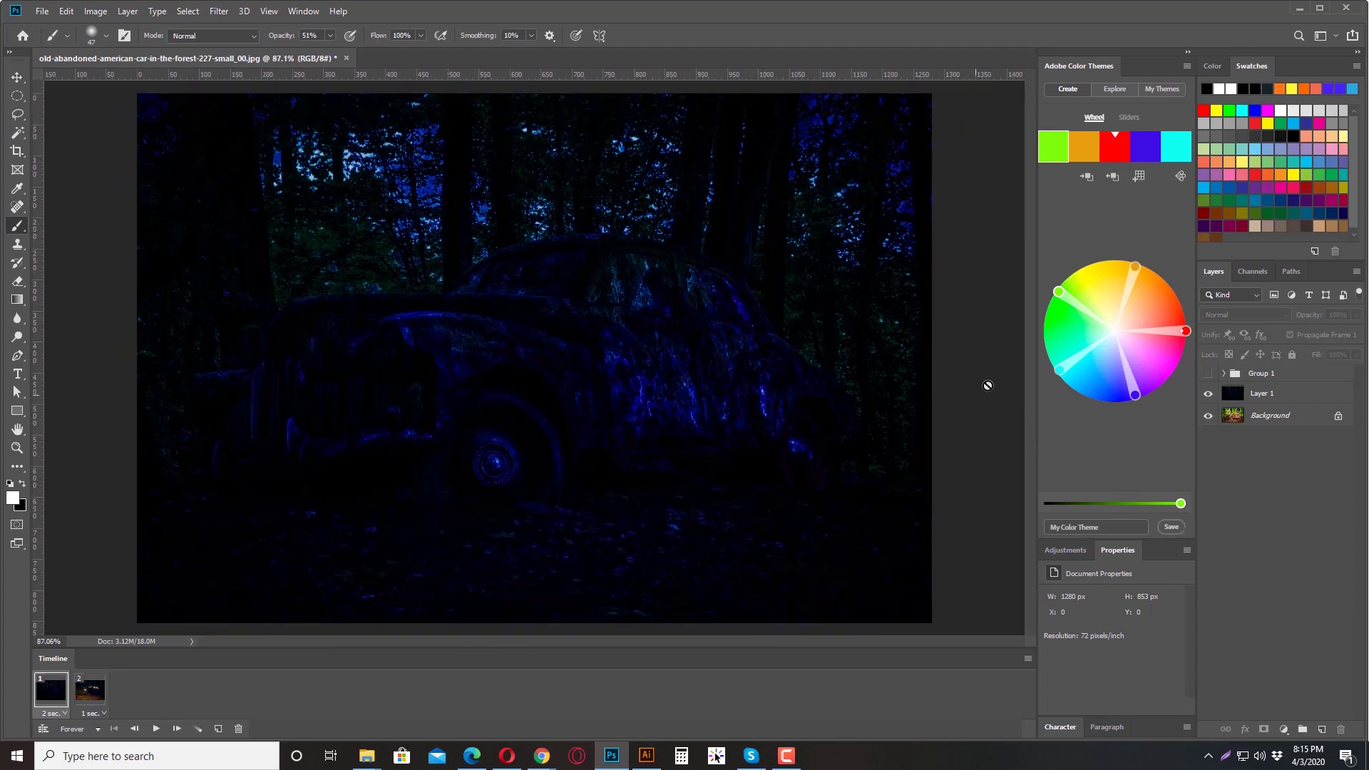
key("v")
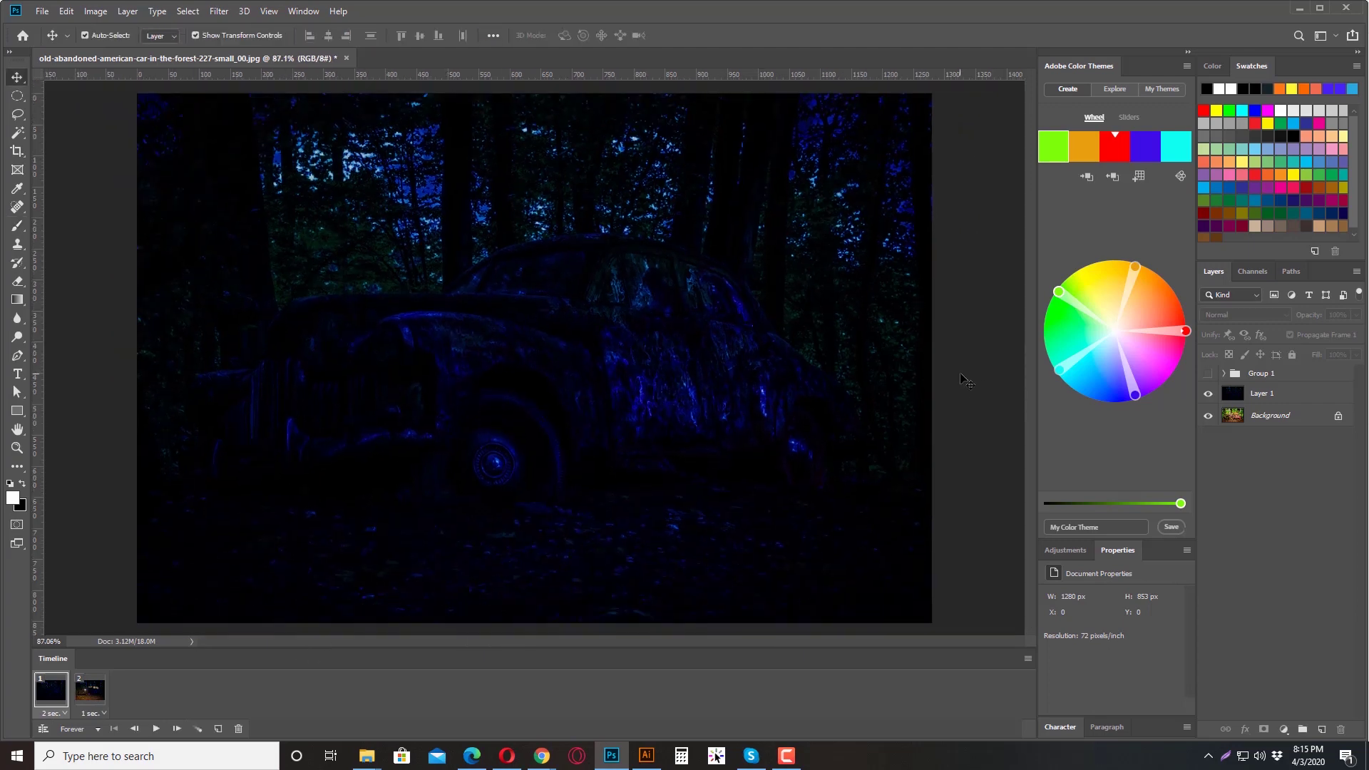
left_click(39, 13)
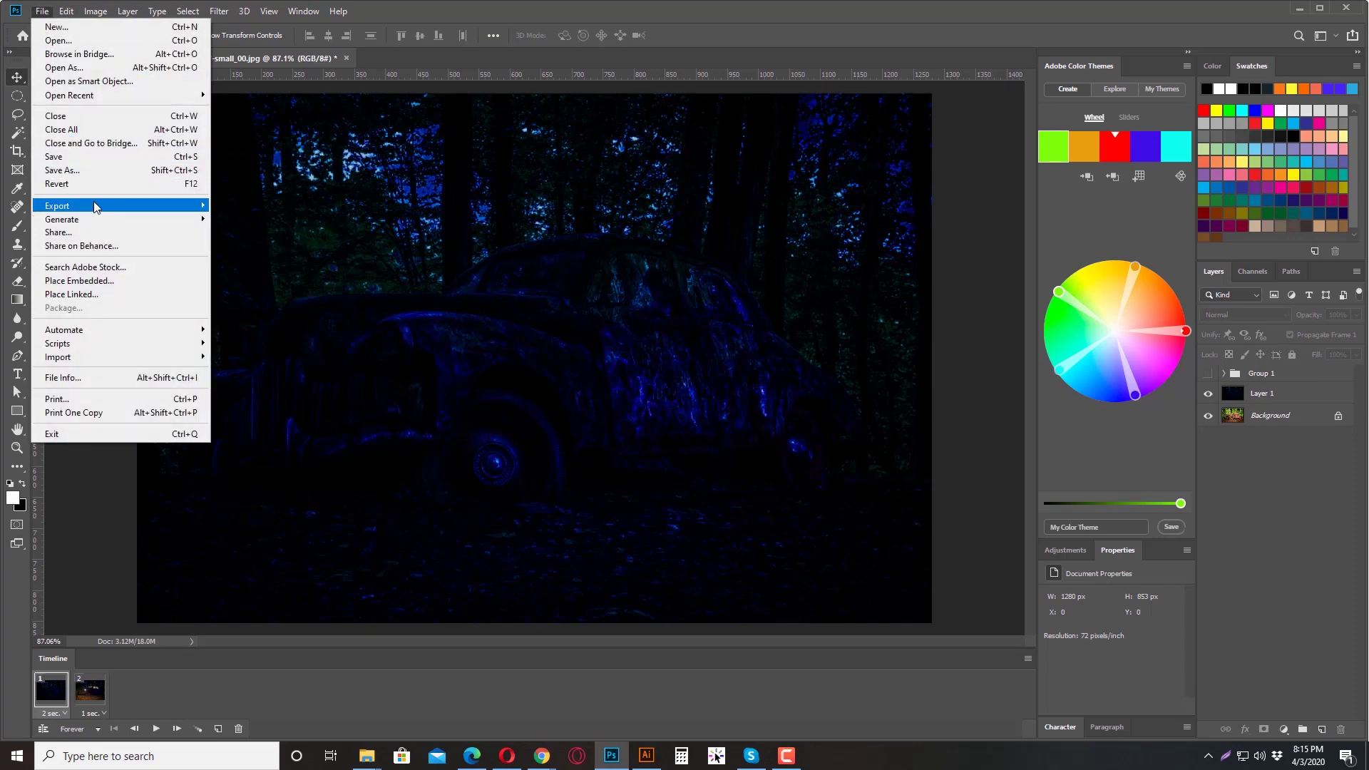
mouse_move(160, 207)
left_click(324, 265)
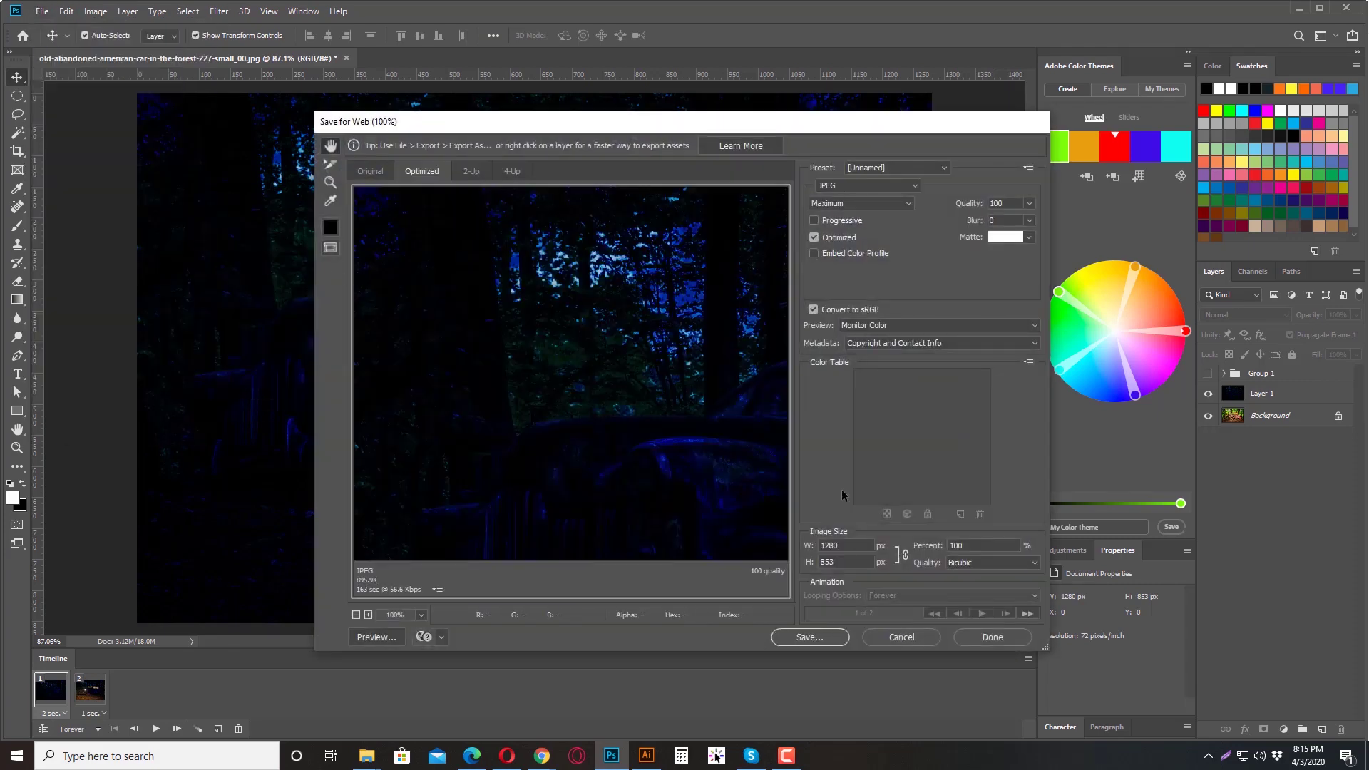
double_click(845, 545)
type("1000")
left_click(864, 185)
left_click(830, 187)
left_click_drag(688, 262, 648, 480)
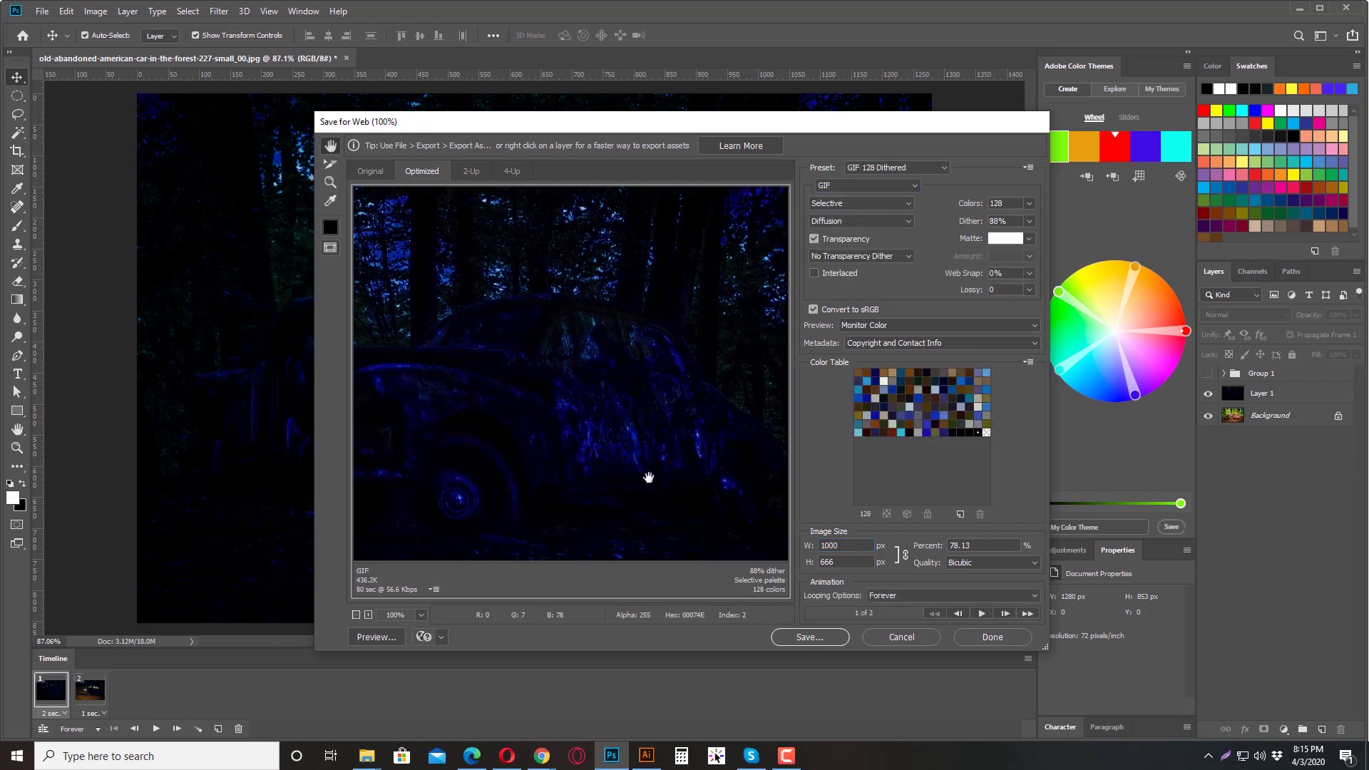
Save the optimized GIF as "Car Light Animation" in the Desktop folder "04_Car Light ON OFF animation"
left_click(809, 636)
left_click(608, 166)
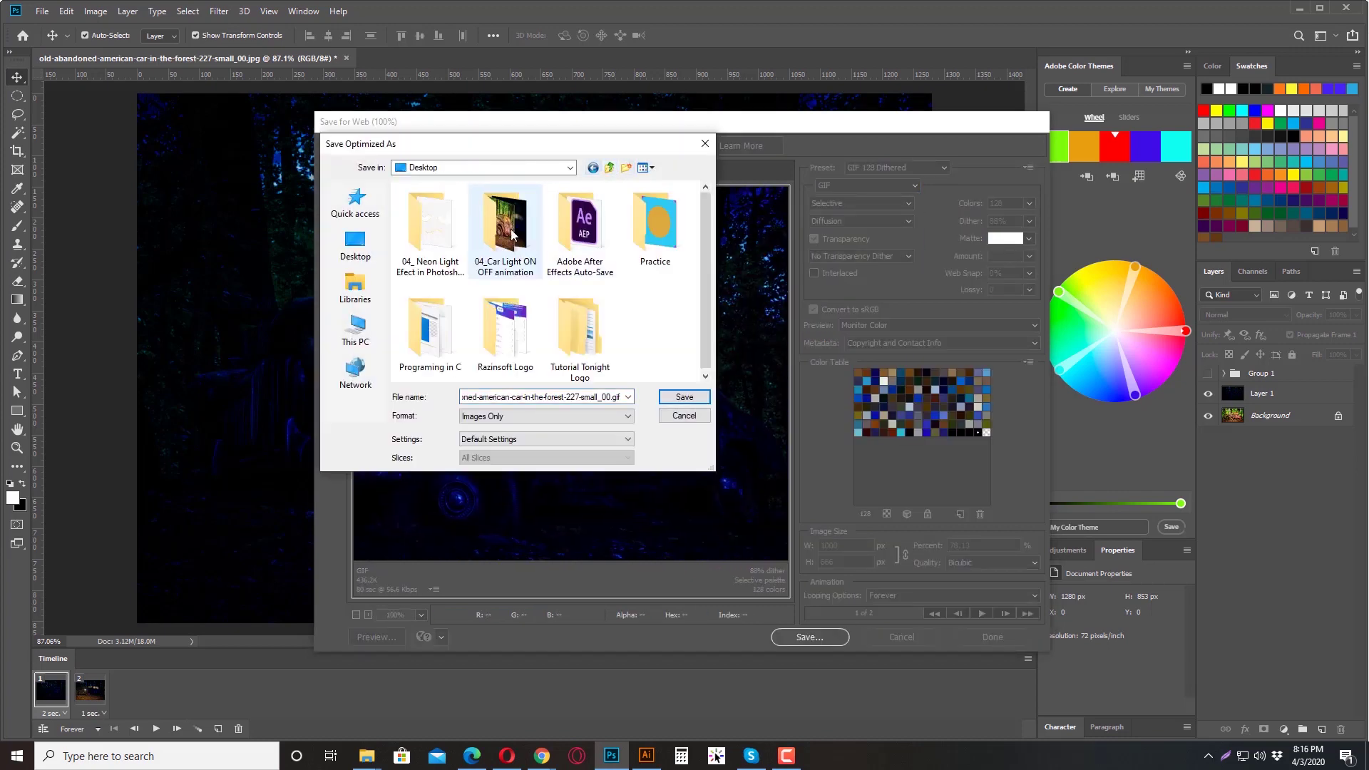
double_click(587, 241)
left_click(493, 397)
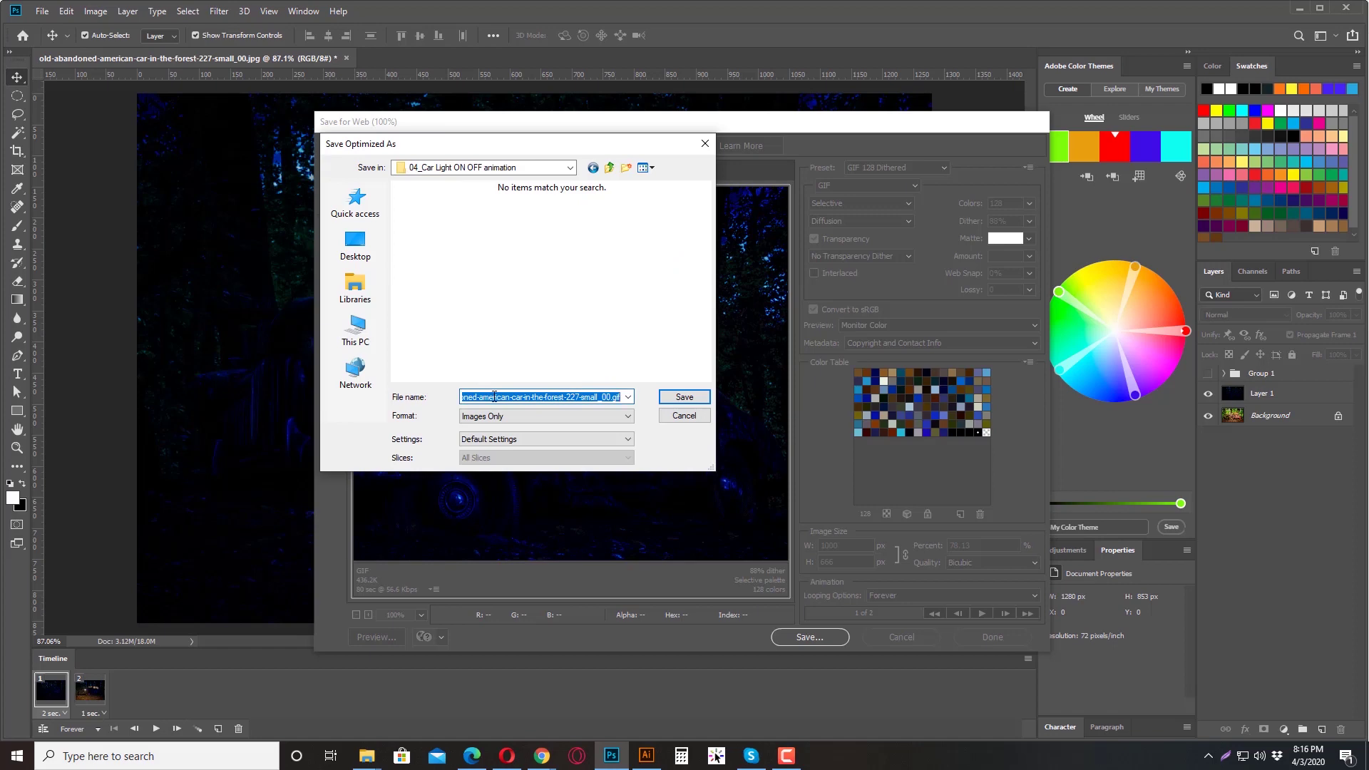
type("Car Light Animation")
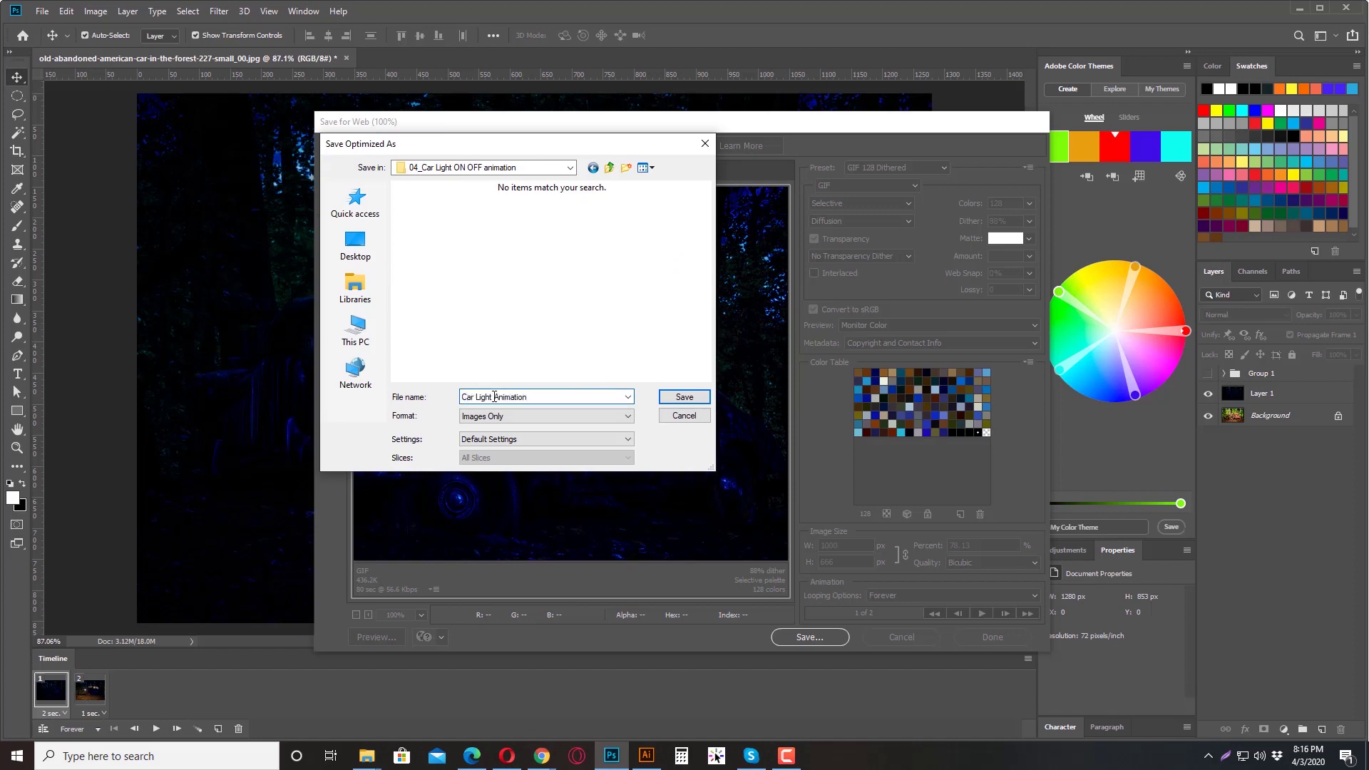
key("Return")
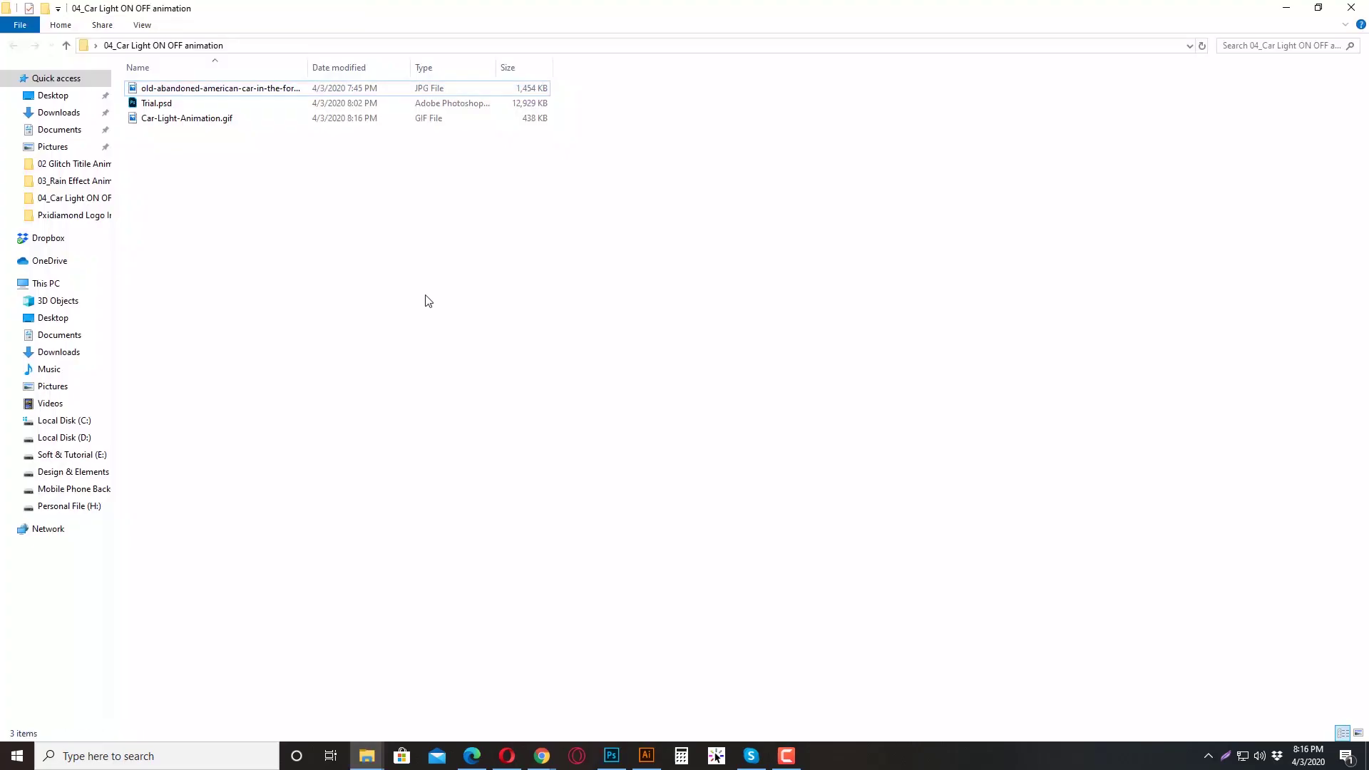
Switch to File Explorer and display the files in the "04_Car Light ON OFF animation" folder as large thumbnails
right_click(293, 257)
left_click(556, 267)
left_click(225, 197)
Open Car-Light-Animation.gif in Internet Explorer to preview the exported animation, postponing the browser's setup
left_click(631, 199)
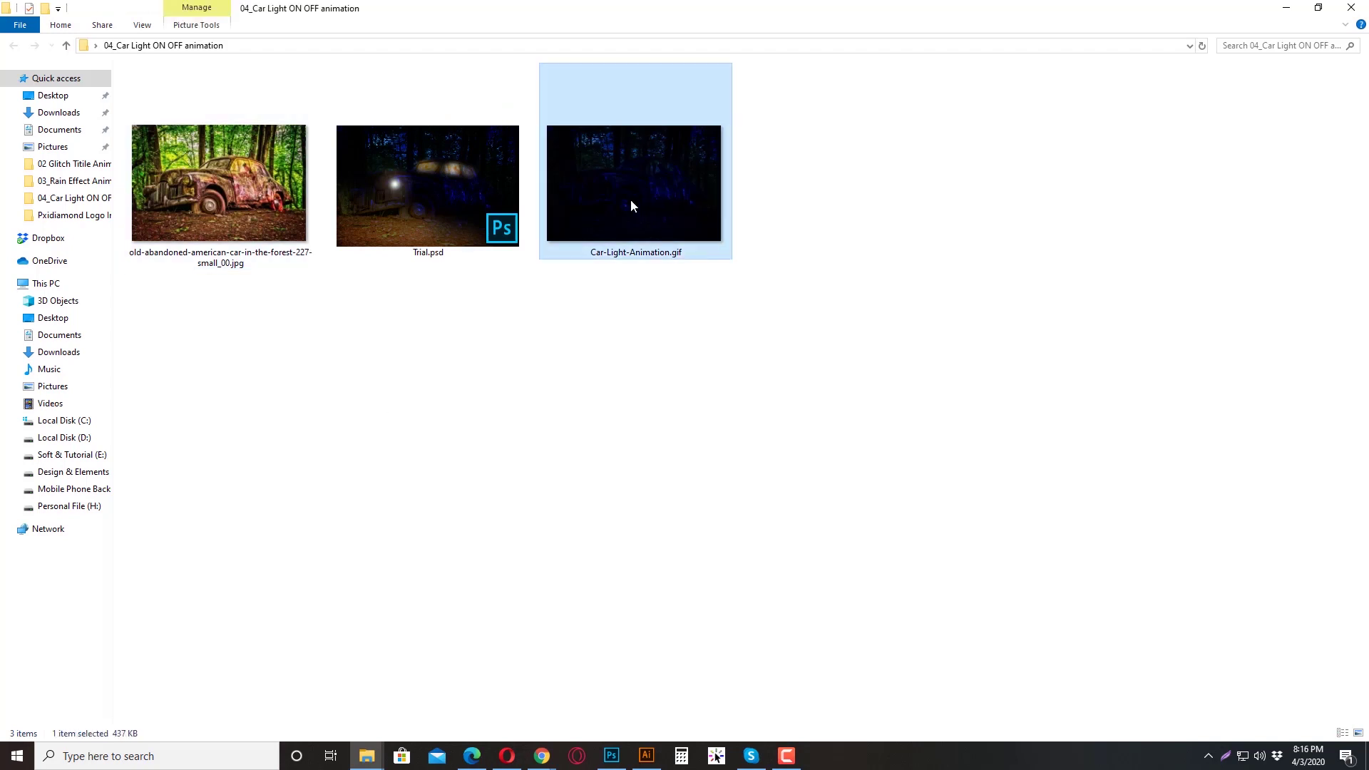
right_click(619, 194)
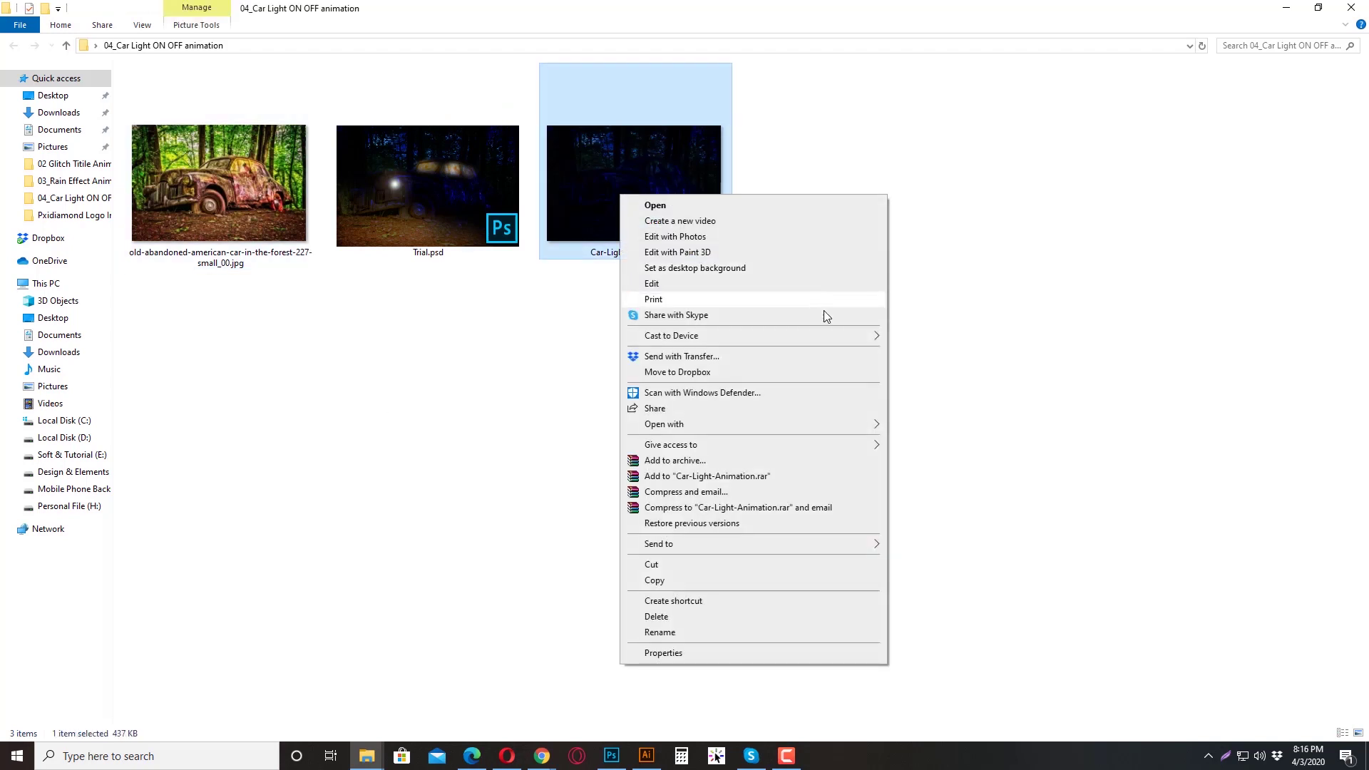
mouse_move(876, 428)
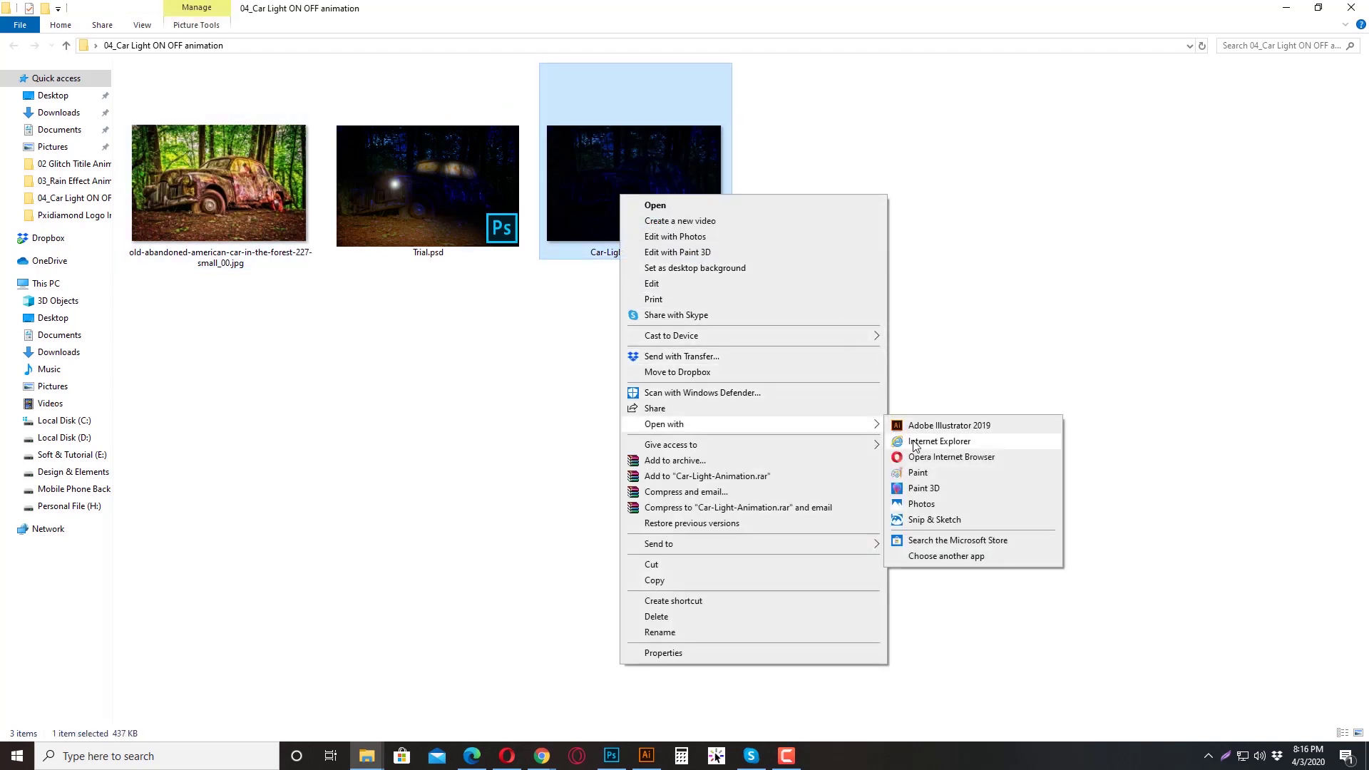
left_click(920, 444)
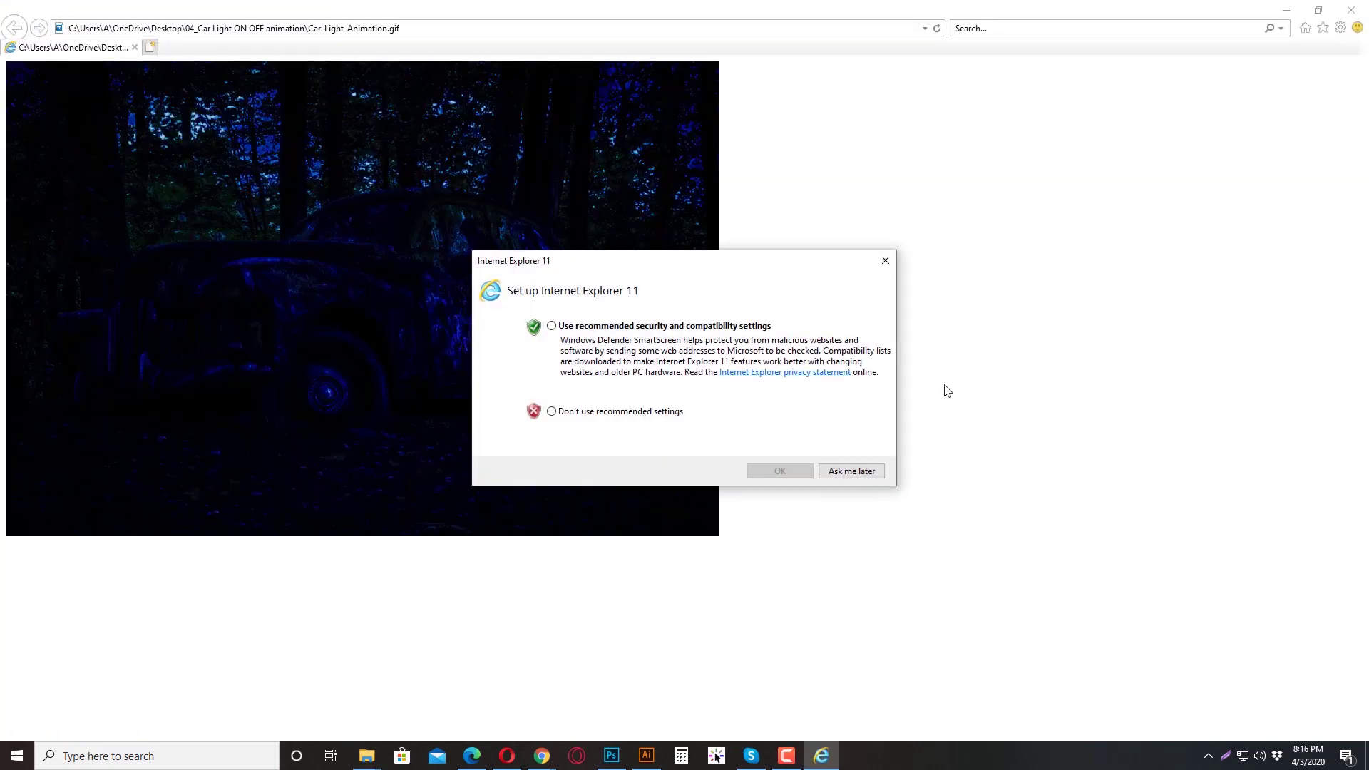
left_click(863, 472)
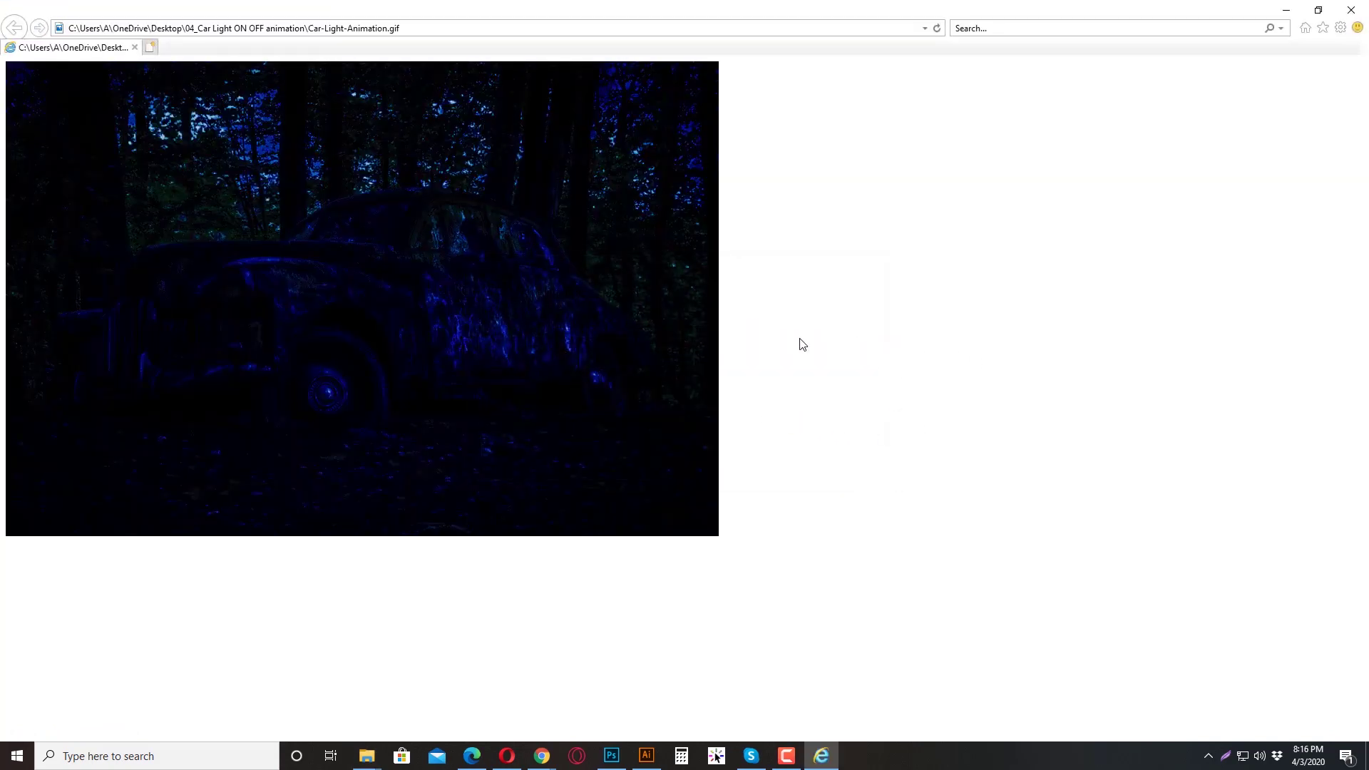